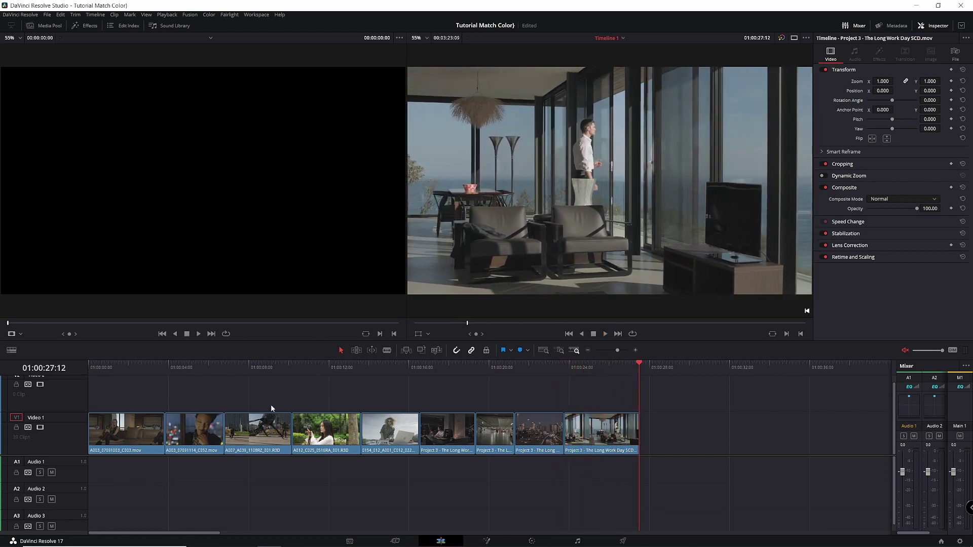
Step: Fit all timeline clips into view and briefly play the timeline
key("shift+z")
key("space")
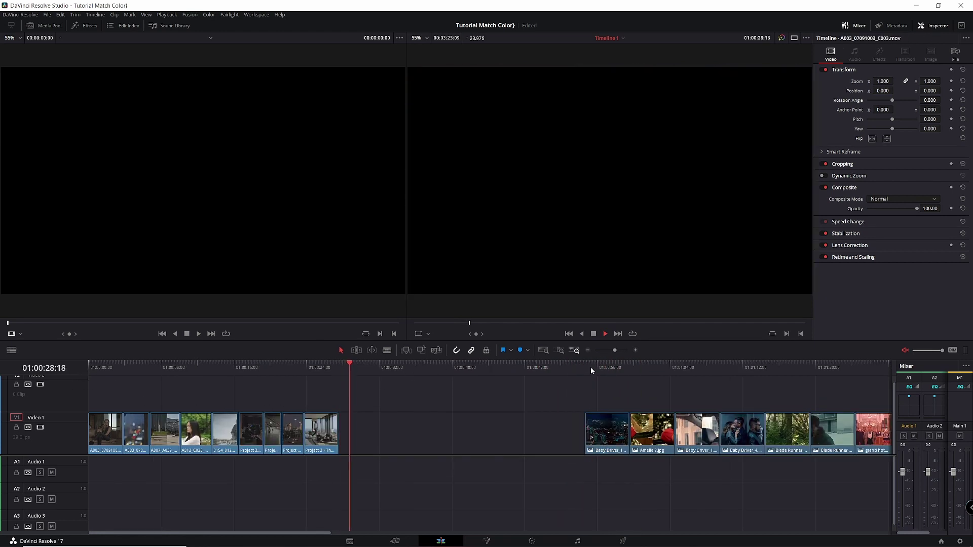
key("space")
scroll(531, 414, "right", 5)
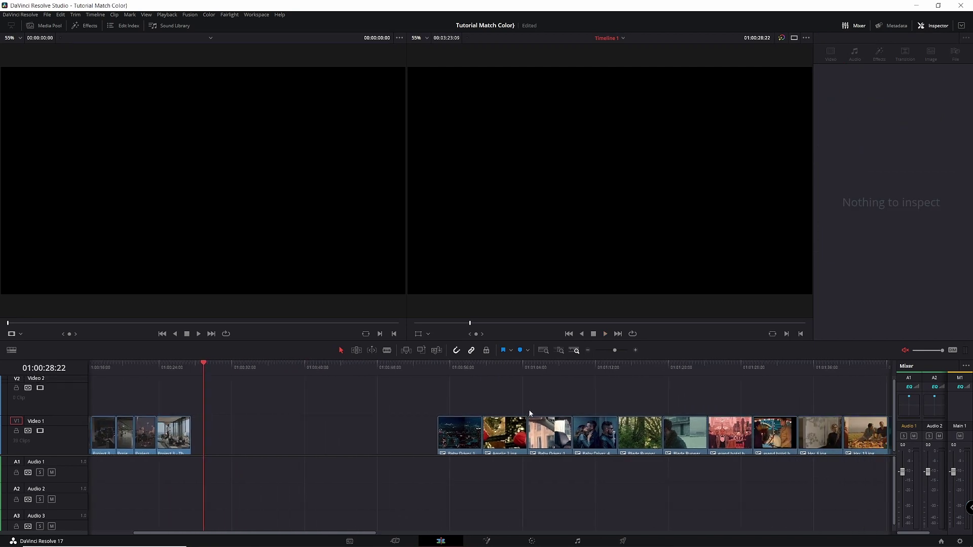
scroll(530, 413, "down", 8)
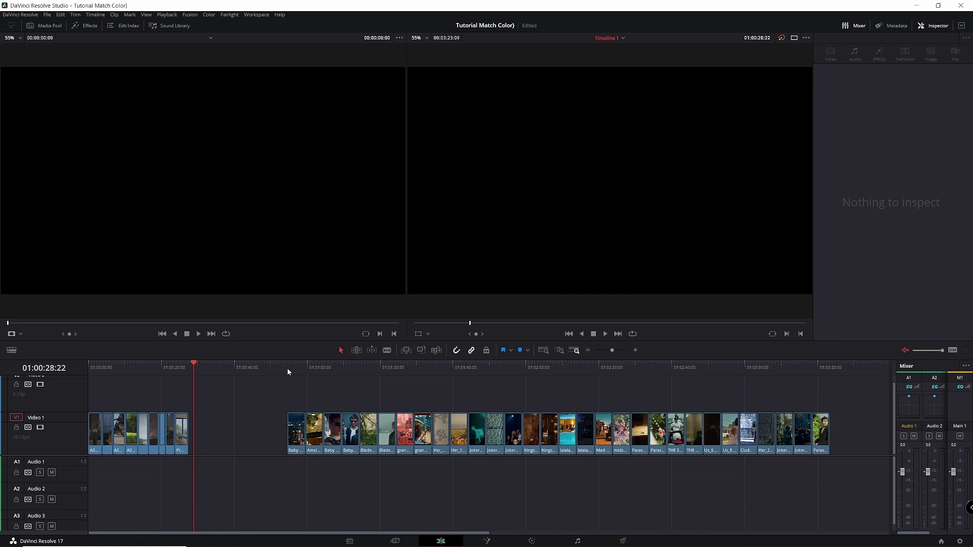
Step: Show the reference stills pool and load Her_12.jpg into the source viewer
left_click(50, 25)
scroll(193, 184, "up", 5)
scroll(194, 185, "up", 5)
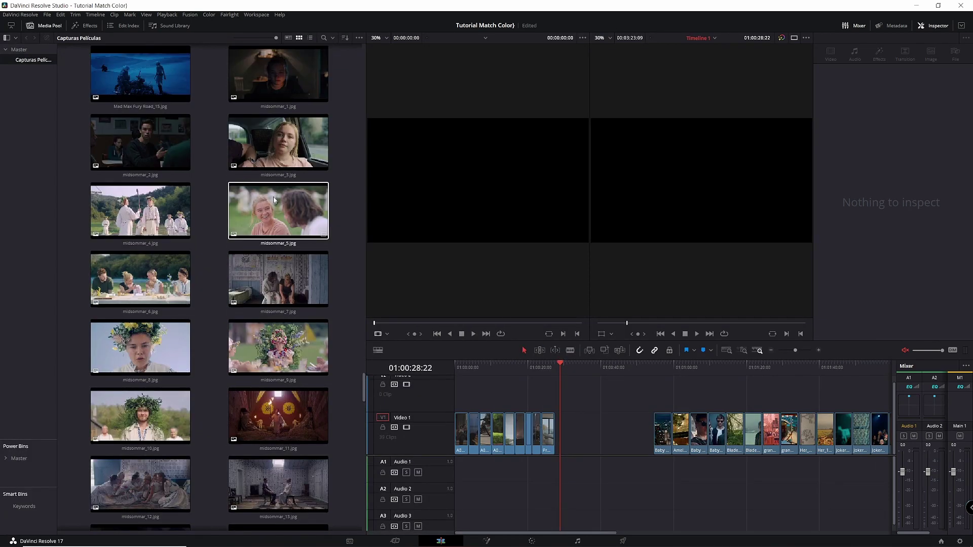
left_click_drag(363, 385, 365, 315)
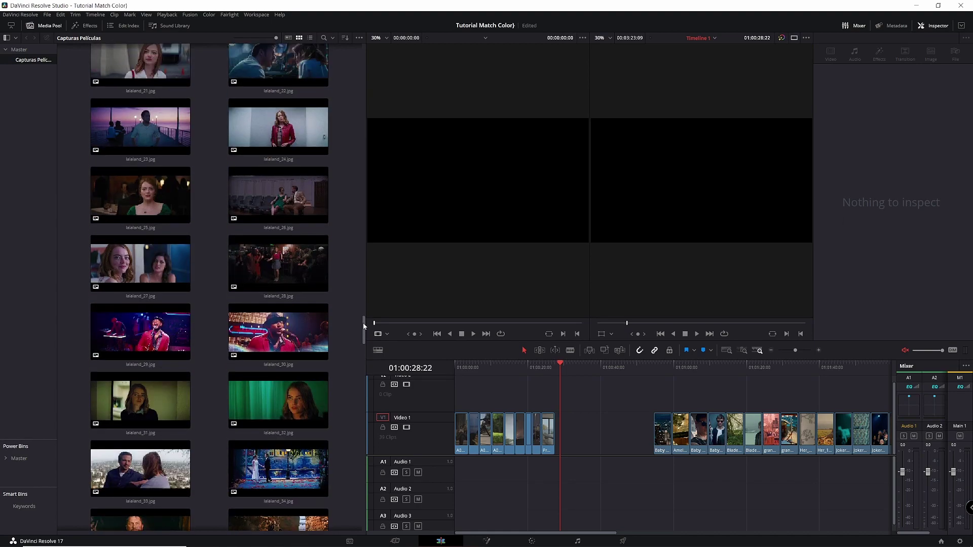
left_click(299, 215)
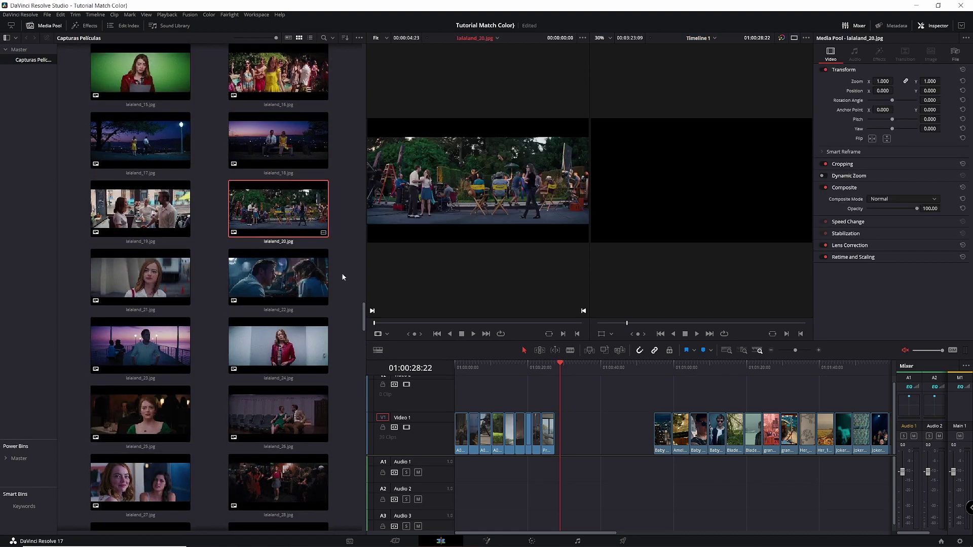
left_click_drag(363, 315, 364, 201)
left_click(301, 263)
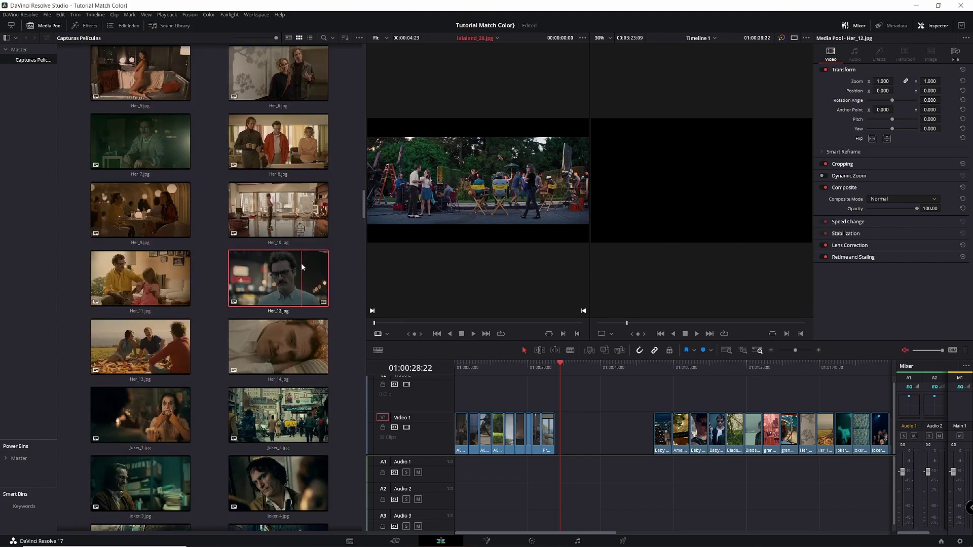
left_click(308, 215)
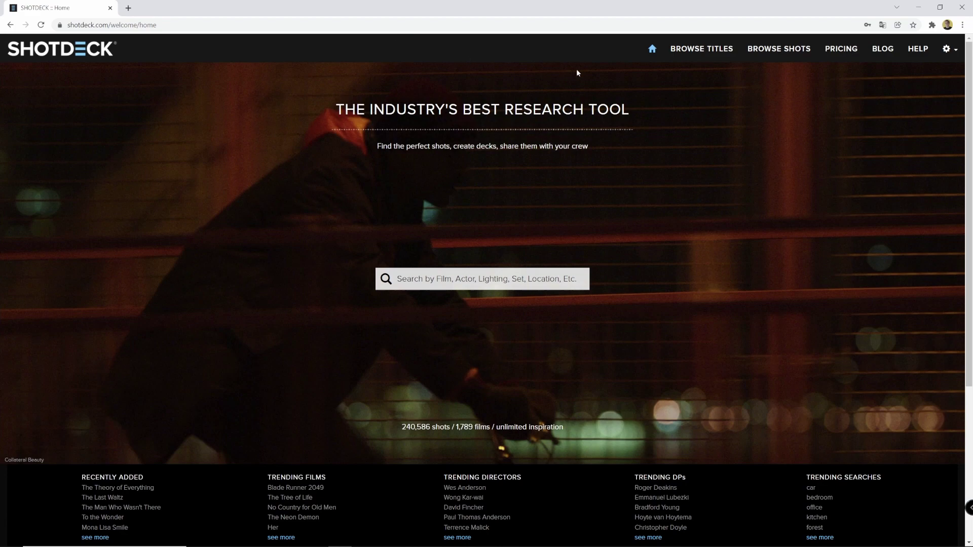
Step: Browse ShotDeck's alphabetical film title list and go to the Billy Elliot shots page
left_click(693, 50)
left_click(693, 50)
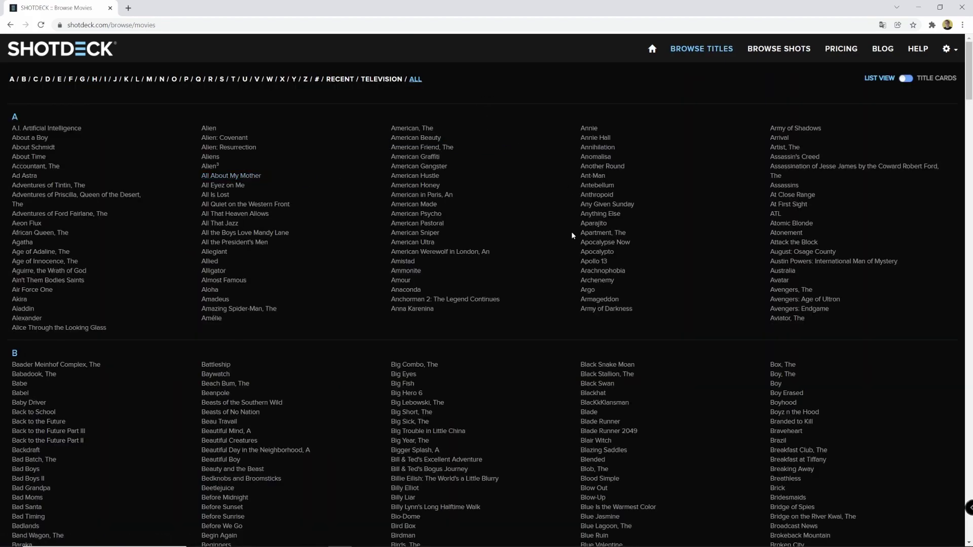
scroll(571, 232, "down", 2)
scroll(573, 236, "down", 1)
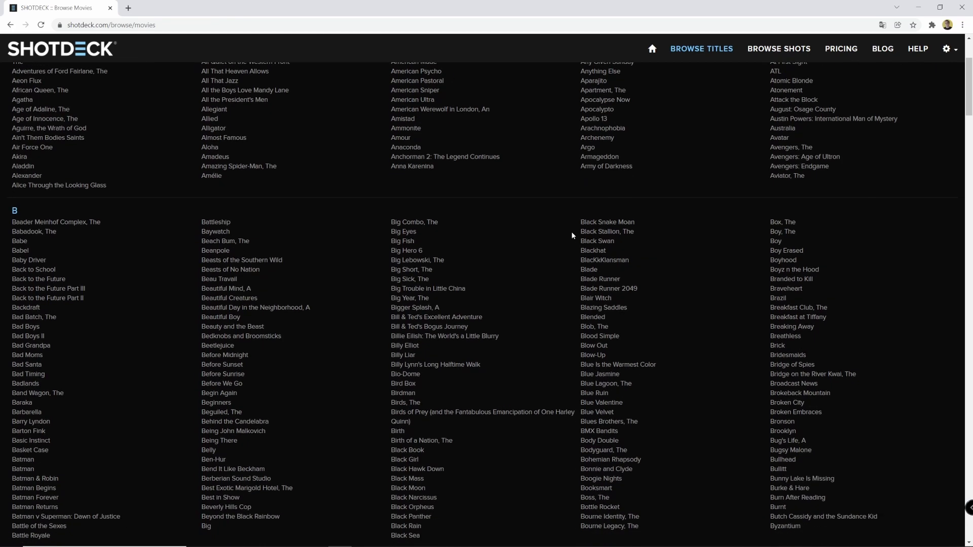
scroll(573, 235, "down", 1)
scroll(573, 235, "down", 2)
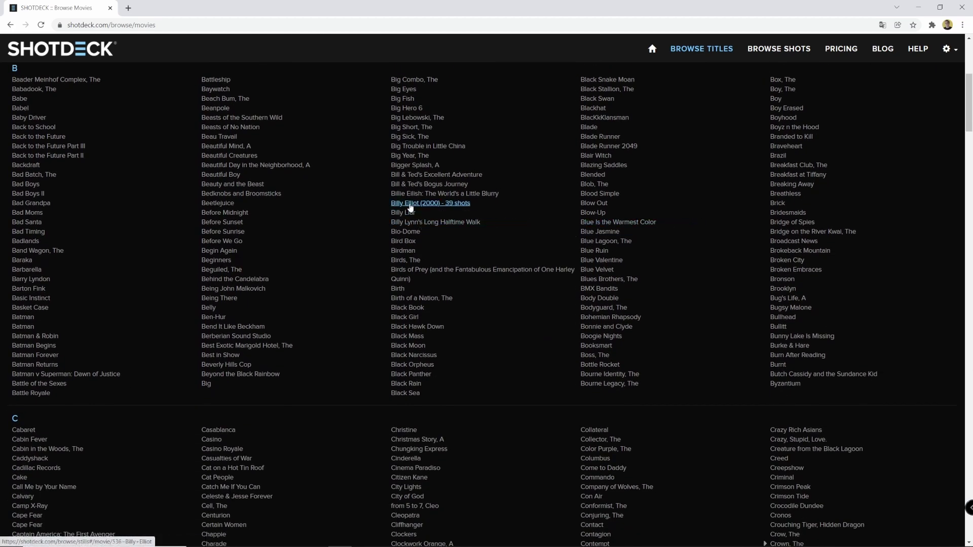
left_click(410, 206)
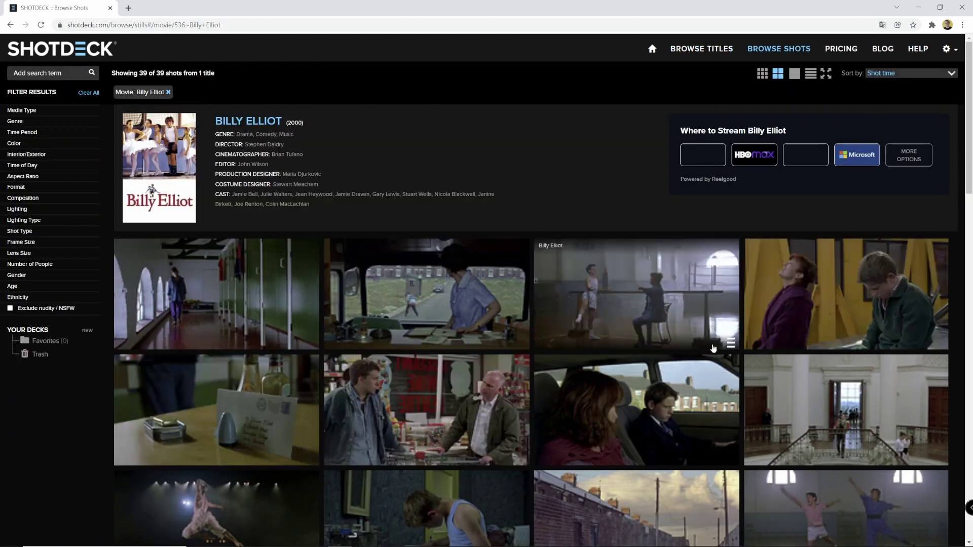
Step: Inspect details of the Billy Elliot close-up, graveyard and jumping-boy shots
scroll(593, 347, "down", 3)
scroll(594, 349, "down", 1)
scroll(594, 348, "down", 3)
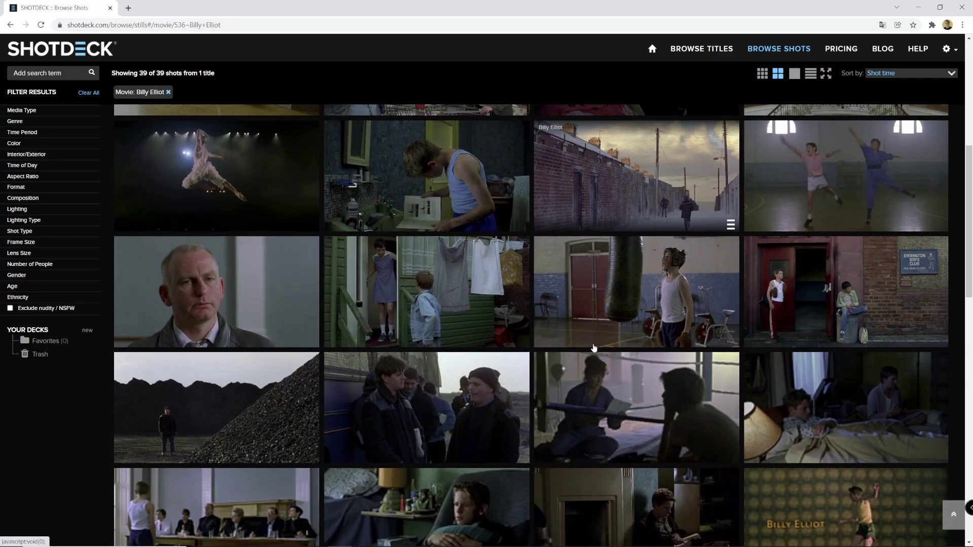
scroll(595, 348, "down", 5)
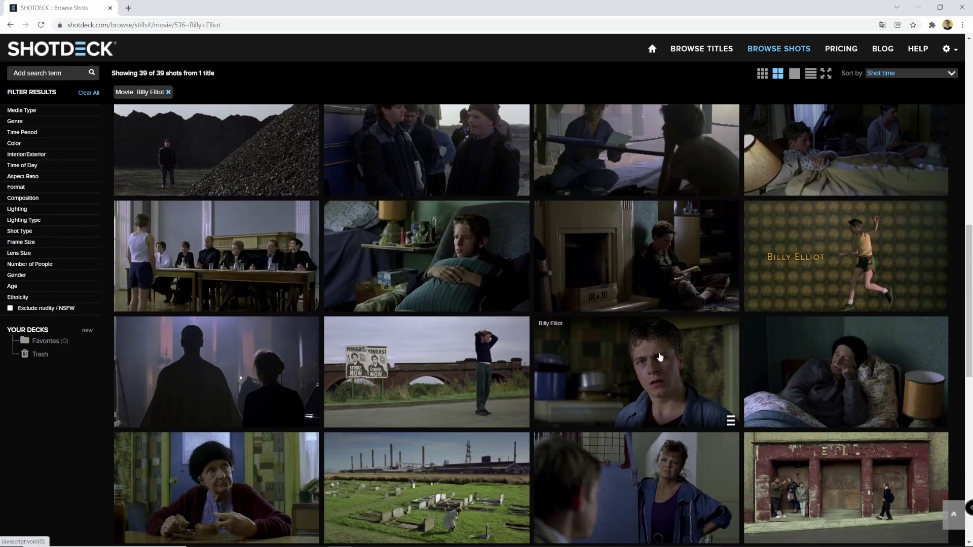
left_click(660, 358)
scroll(358, 308, "down", 2)
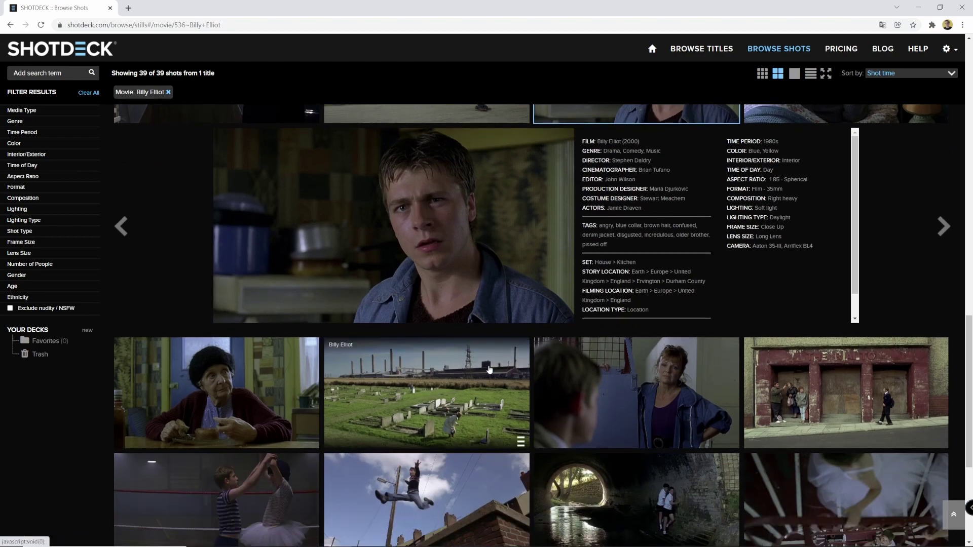
left_click(485, 358)
scroll(482, 366, "down", 2)
left_click(426, 390)
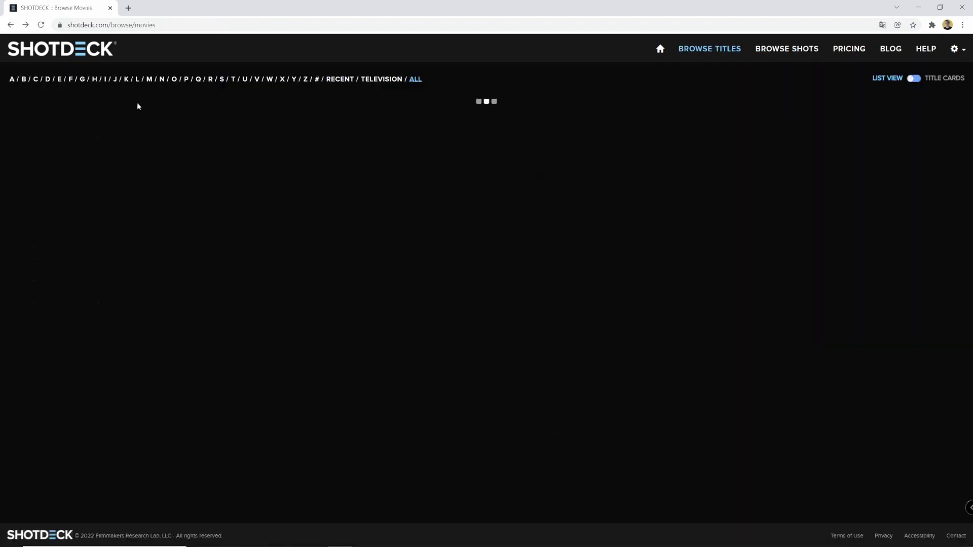
Step: Look at the City of God shots page, then return to the title list
scroll(524, 337, "down", 1)
scroll(524, 336, "down", 3)
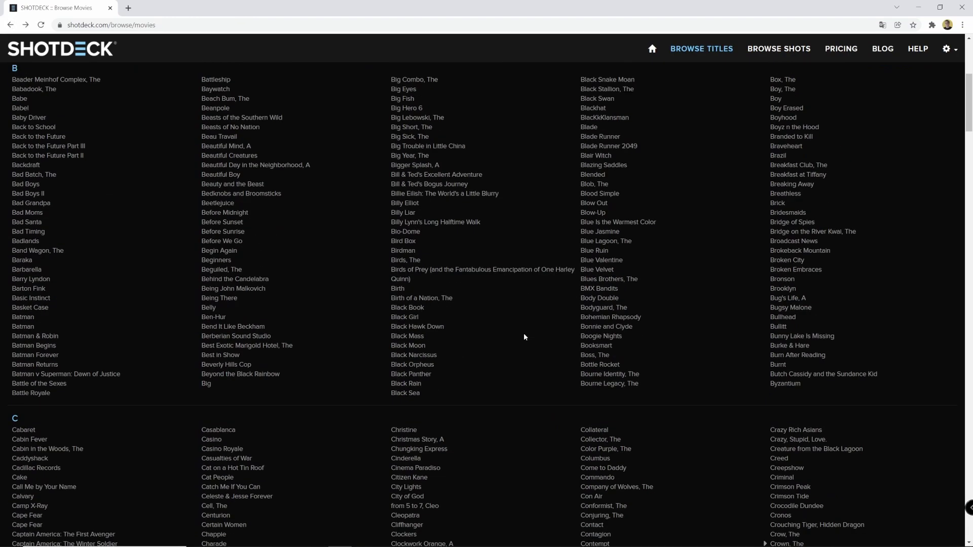
scroll(524, 338, "down", 3)
left_click(407, 356)
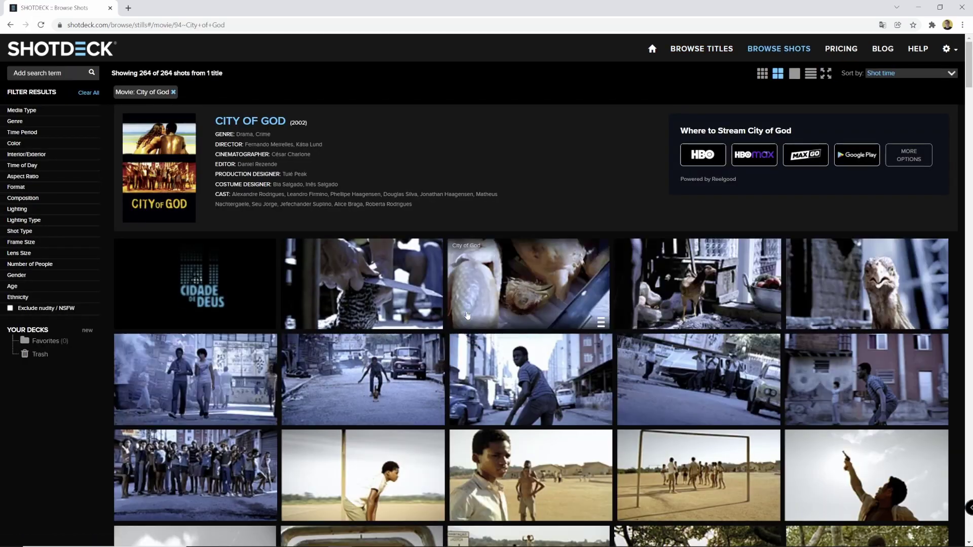
scroll(407, 357, "down", 2)
key("alt+Left")
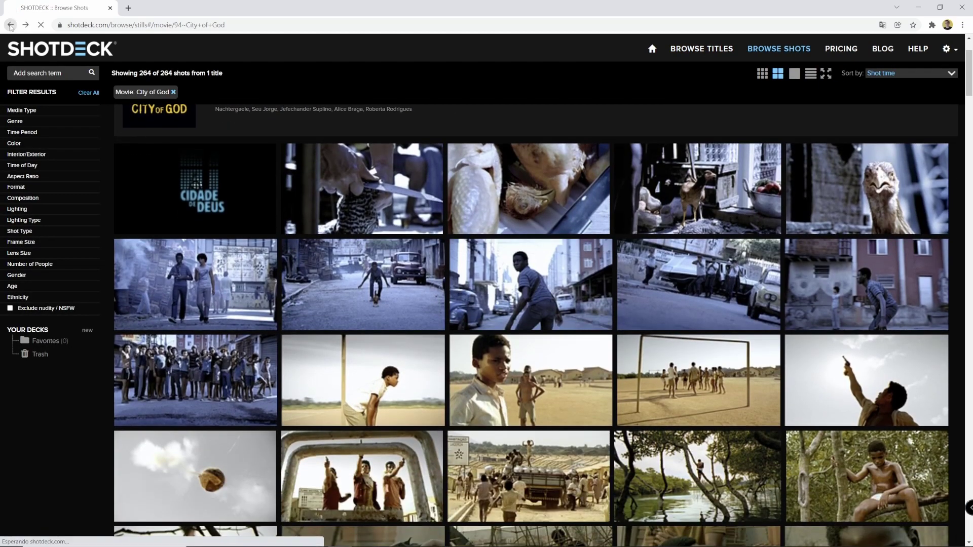
Step: Go to the City Lights (1931) shot gallery and scroll through it
scroll(459, 386, "down", 6)
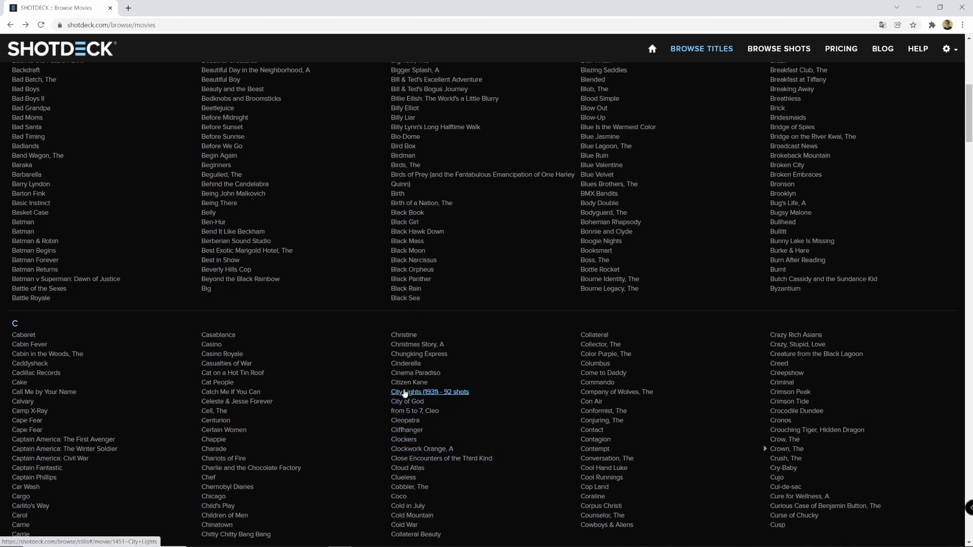
left_click(404, 393)
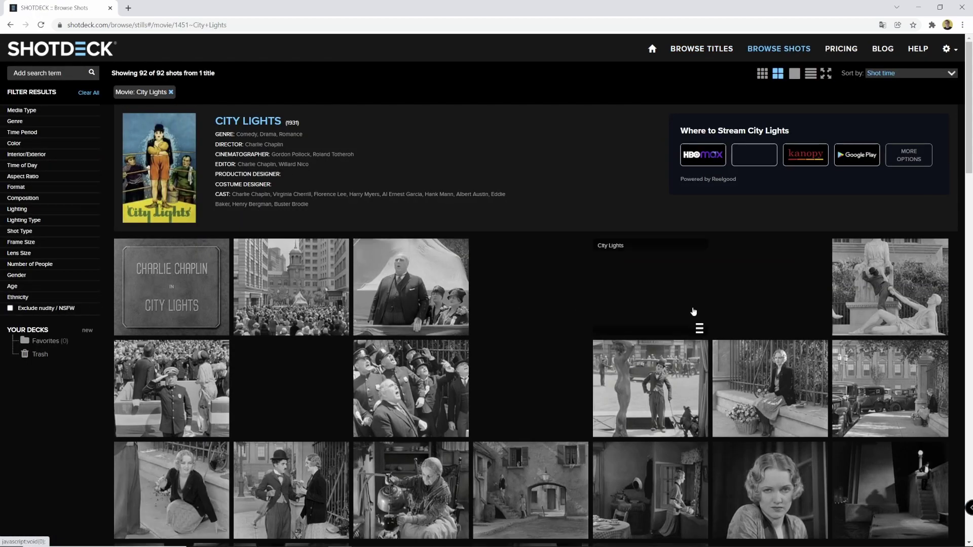
scroll(625, 350, "down", 4)
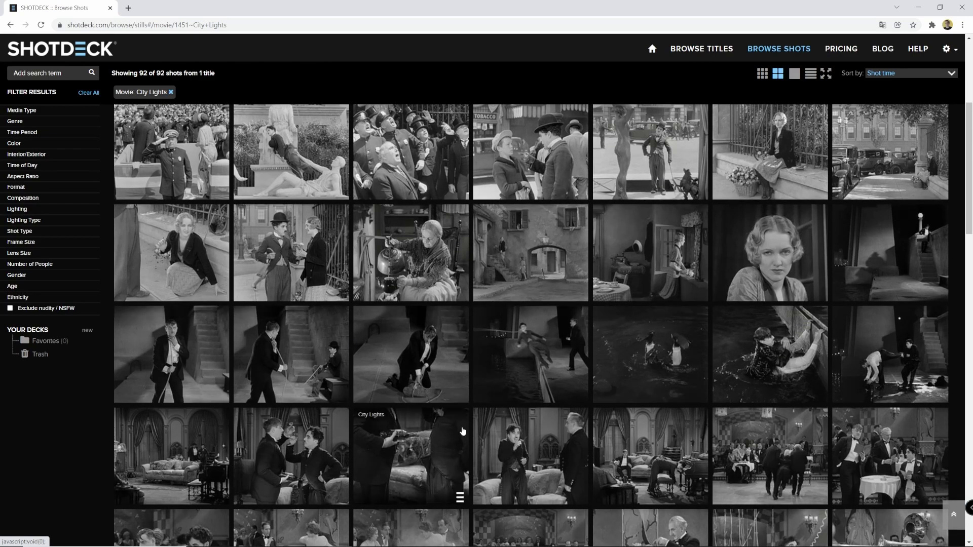
scroll(641, 306, "down", 1)
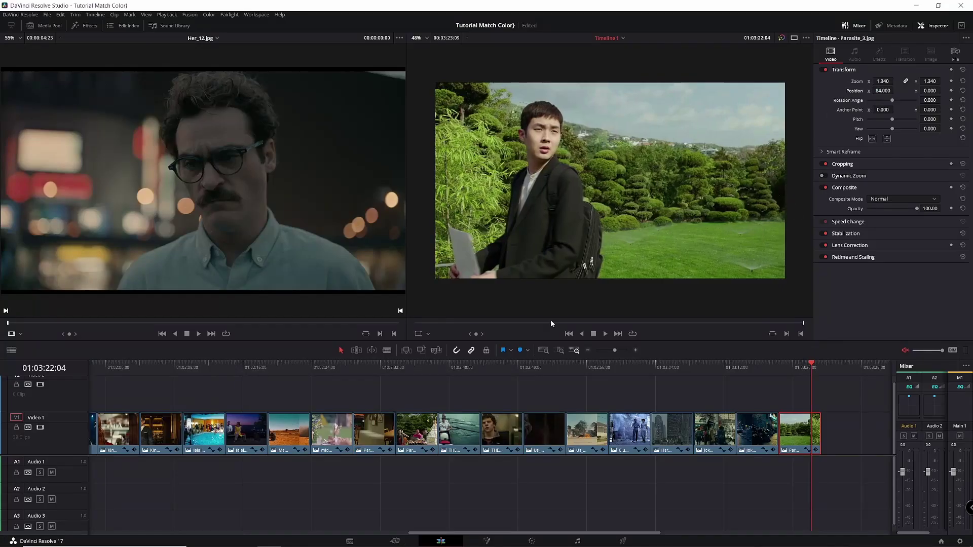
Step: Scrub the desert-truck and woman-with-camera clips, then switch to the Color page
left_click_drag(749, 376, 282, 417)
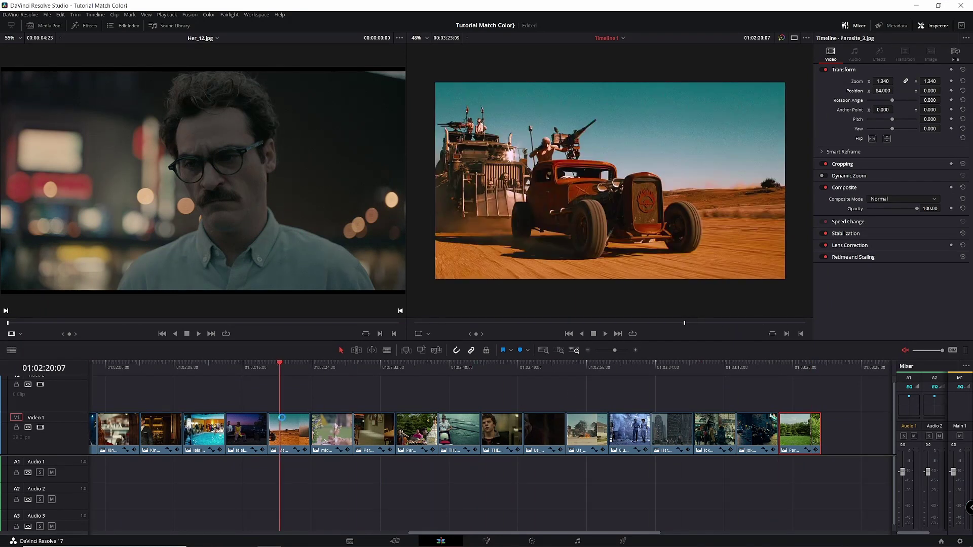
scroll(506, 411, "left", 4)
scroll(510, 411, "left", 3)
scroll(717, 413, "left", 4)
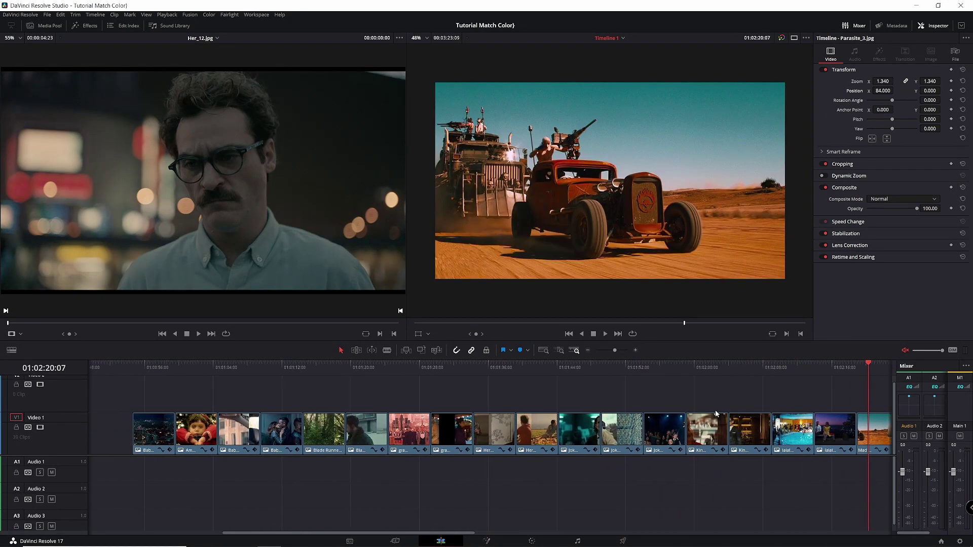
scroll(367, 425, "left", 2)
scroll(393, 416, "left", 5)
scroll(421, 396, "left", 2)
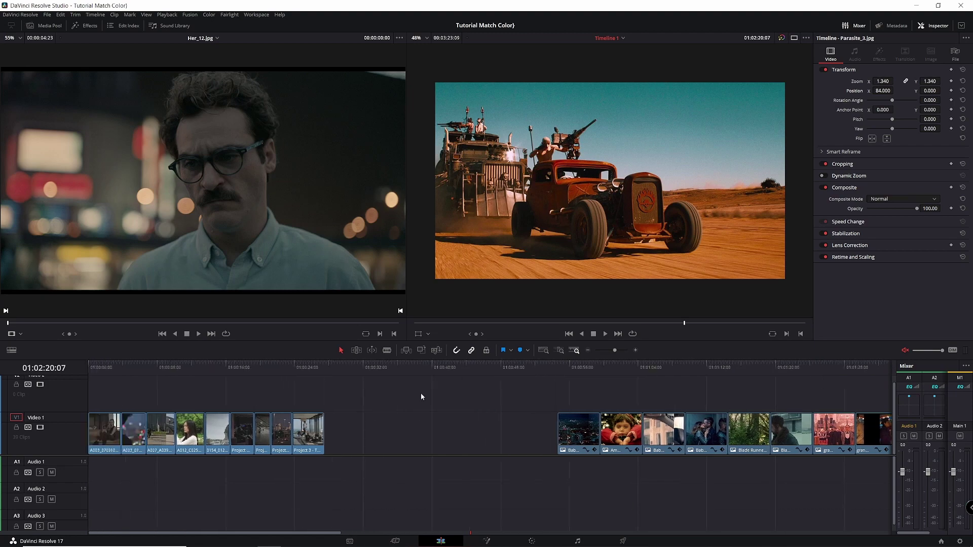
left_click_drag(383, 367, 175, 367)
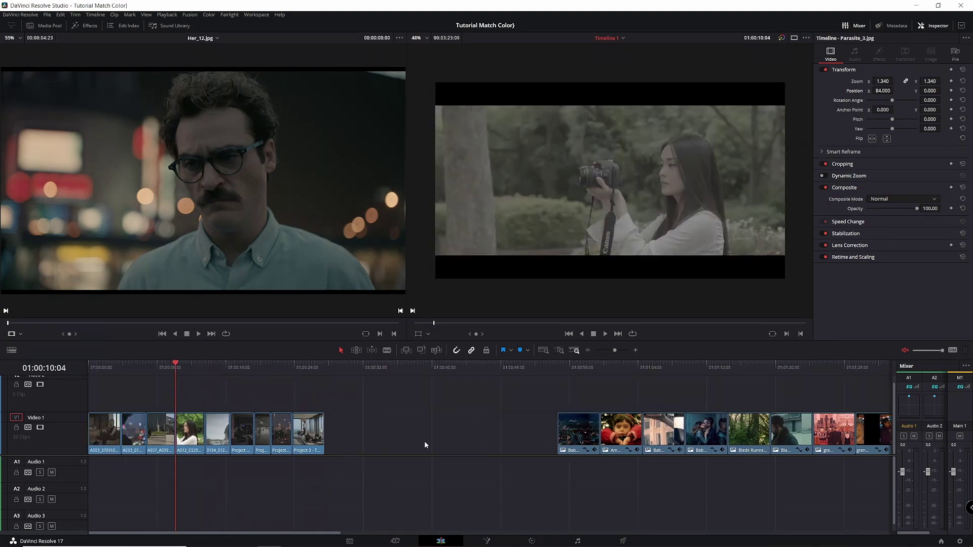
left_click(531, 541)
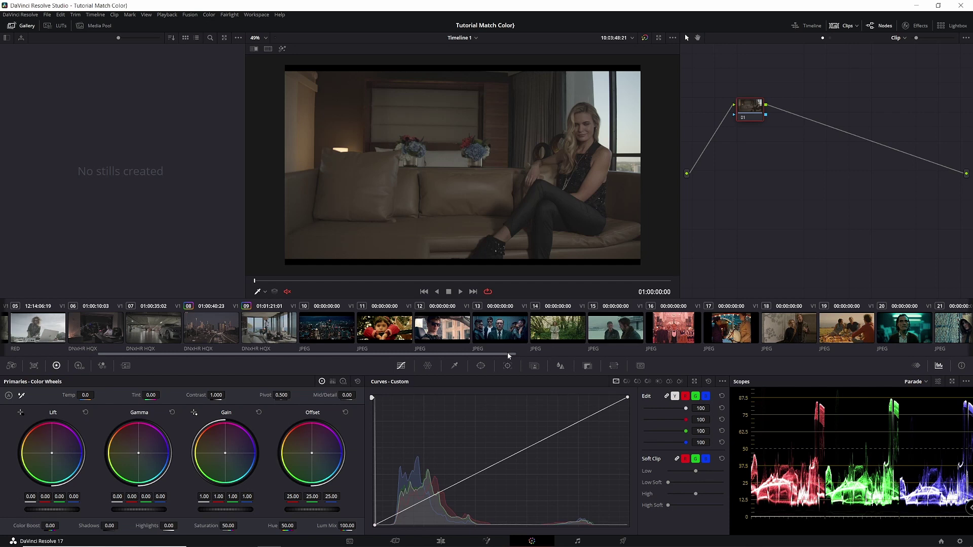
mouse_move(509, 355)
left_mouse_down()
mouse_move(695, 359)
mouse_move(725, 335)
left_mouse_up()
Step: Shot-match the sofa clip to the wine-cellar reference still in clip 24
right_click(592, 329)
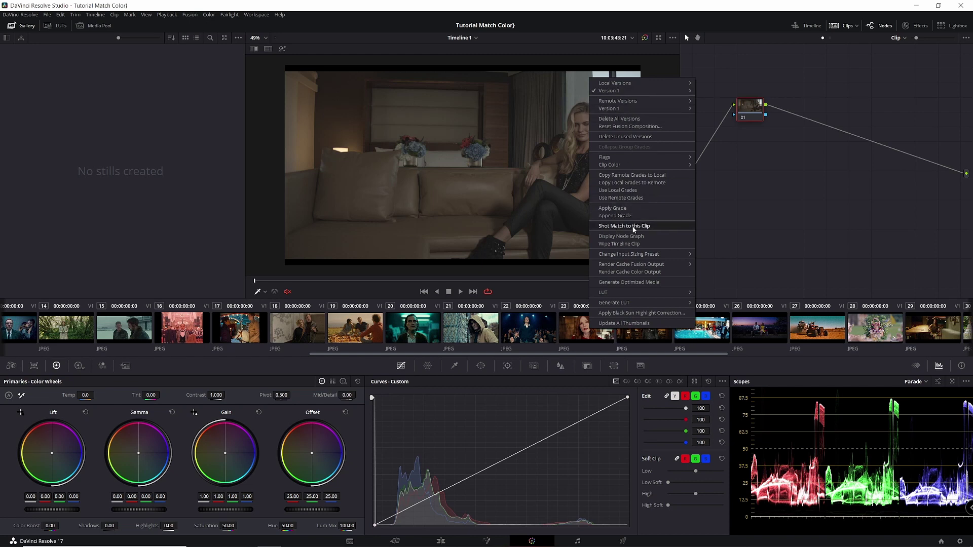
left_click(633, 226)
left_click_drag(482, 282, 575, 282)
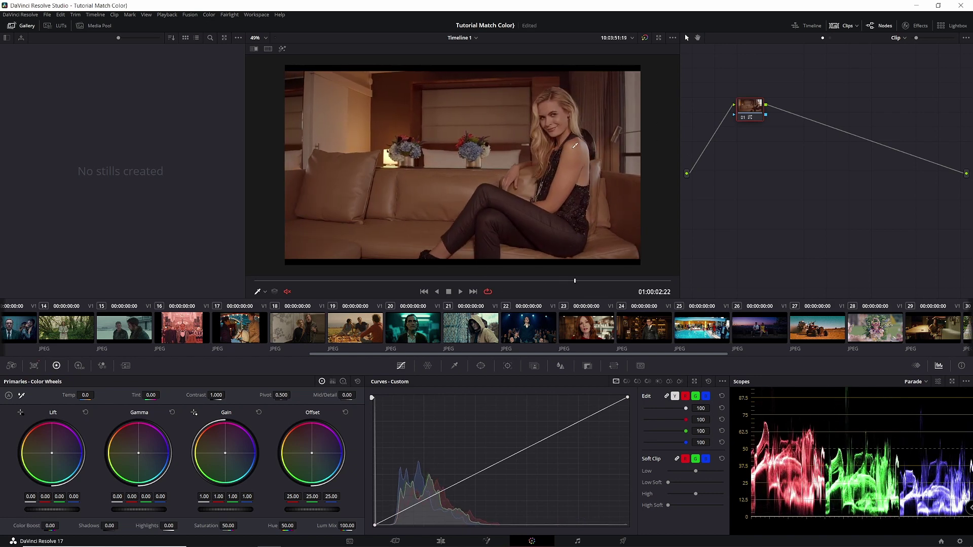
right_click(644, 326)
left_click(678, 220)
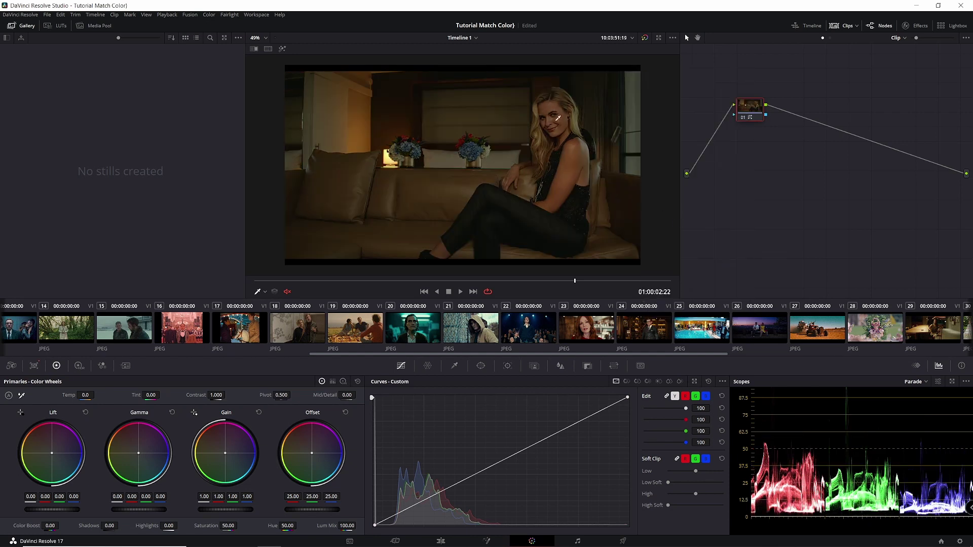
left_click(648, 329)
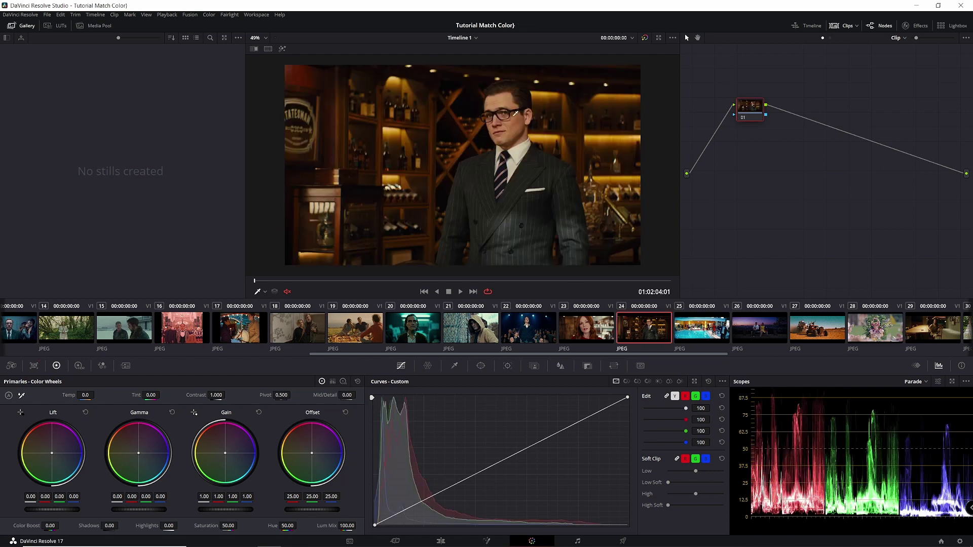
left_click_drag(525, 352, 218, 351)
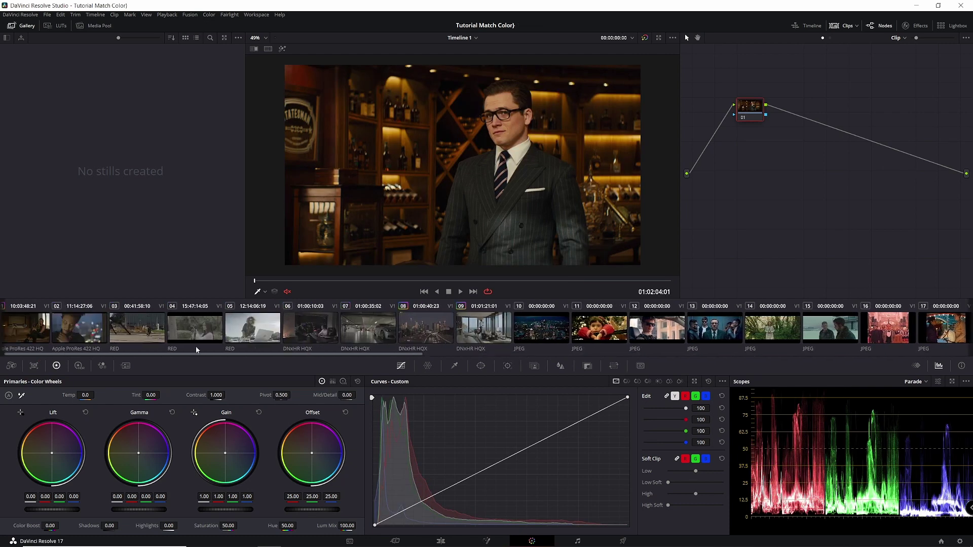
Step: Return to sofa clip 01 at a later frame and reposition node 01
left_click(43, 333)
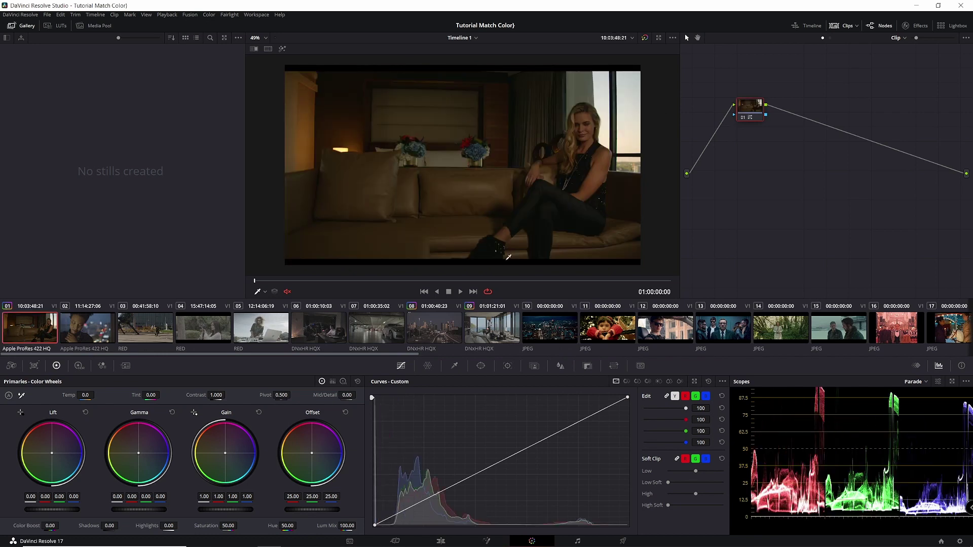
left_click(595, 281)
left_click_drag(756, 116, 757, 132)
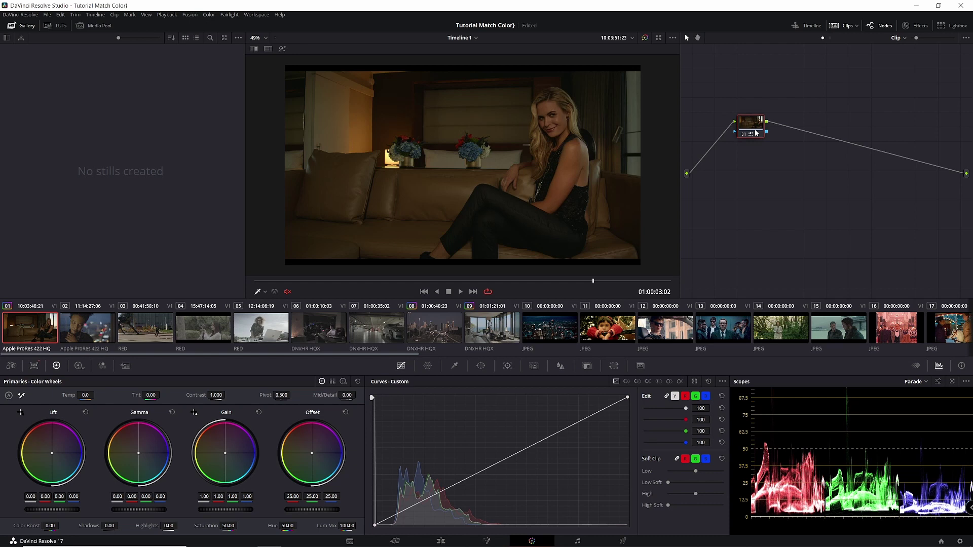
Step: On a new serial node set gain 1.33, gamma 0.04, lift -0.01, then save the project
key("alt+s")
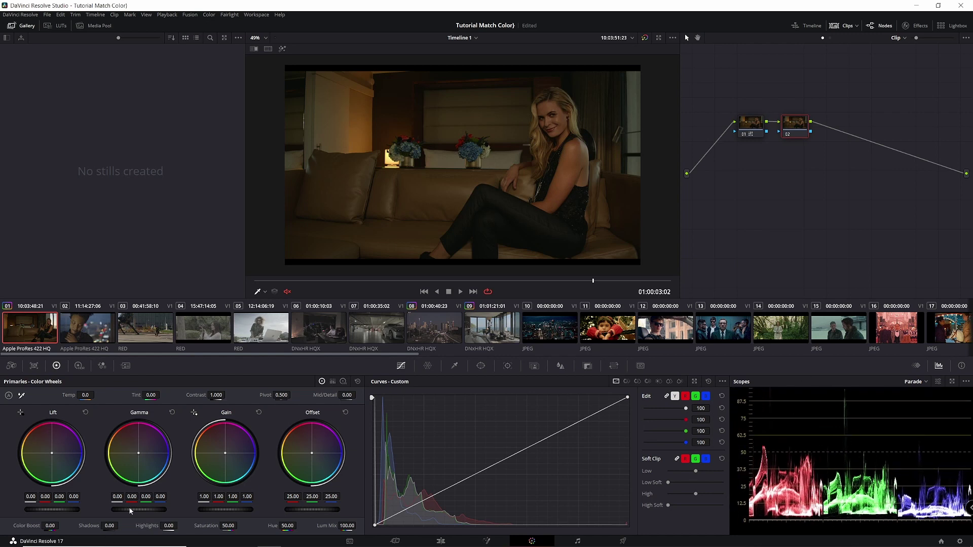
scroll(227, 512, "up", 5)
scroll(227, 512, "up", 4)
scroll(227, 512, "up", 5)
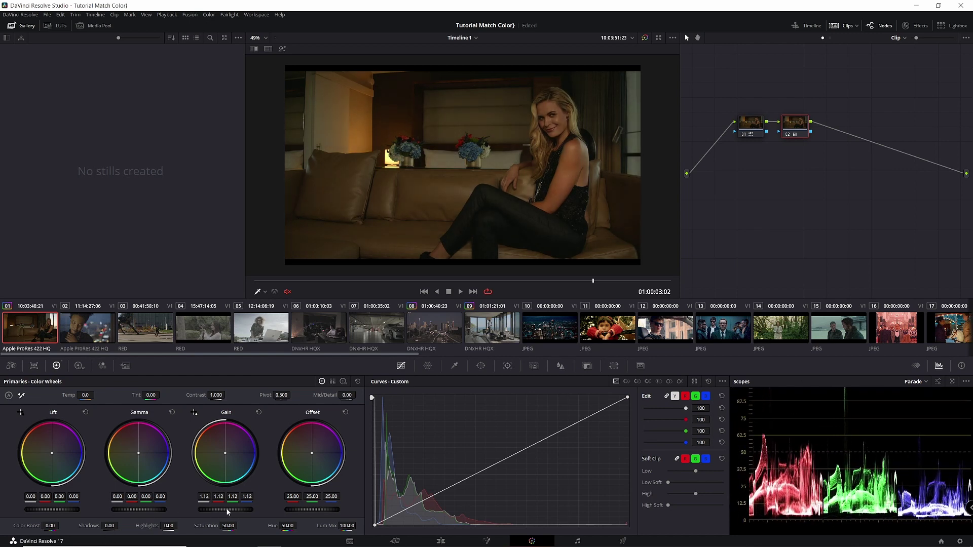
scroll(227, 512, "up", 4)
scroll(227, 512, "up", 6)
scroll(227, 512, "up", 7)
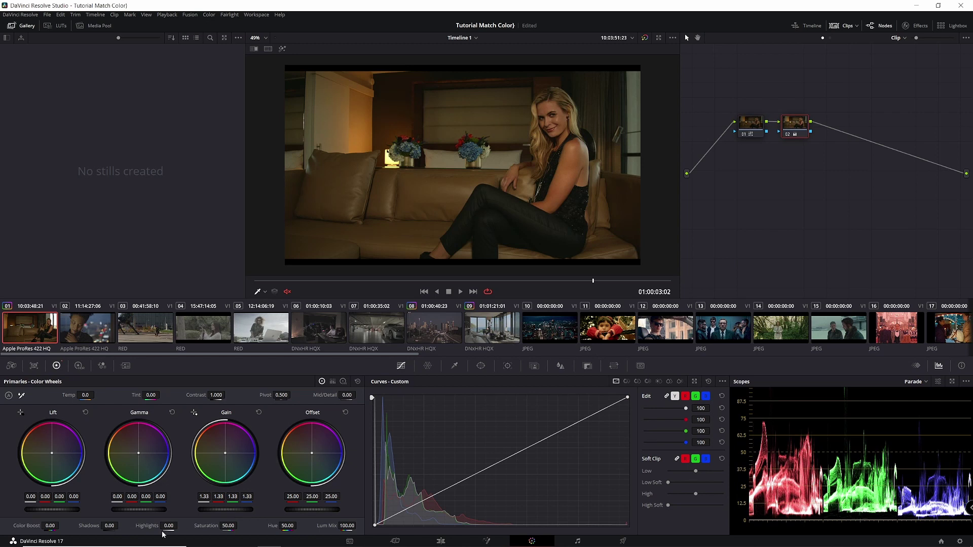
scroll(149, 510, "up", 4)
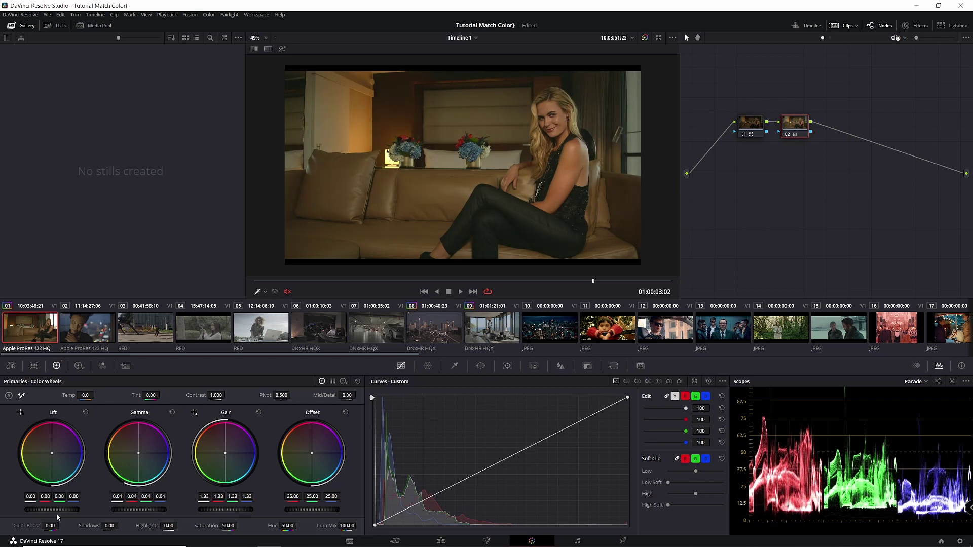
scroll(59, 509, "down", 1)
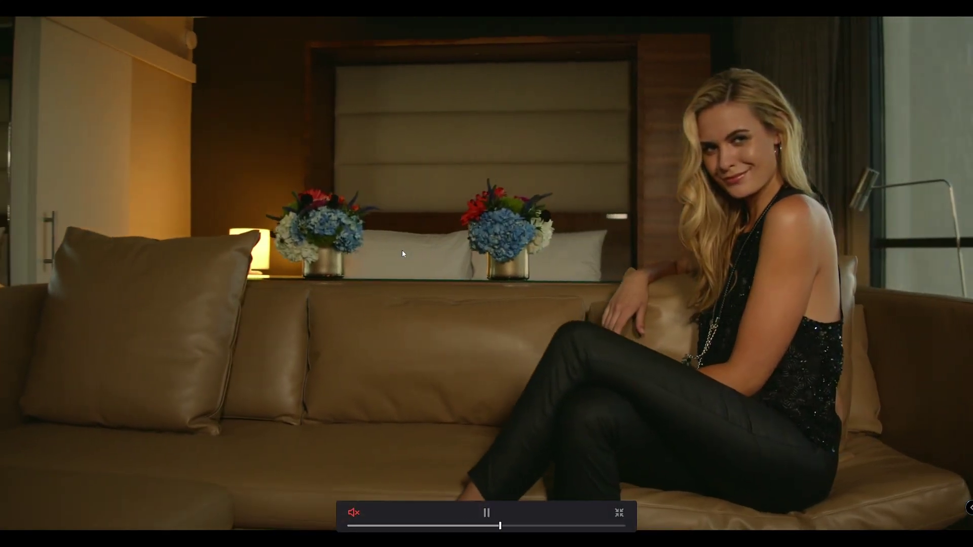
left_click(403, 250)
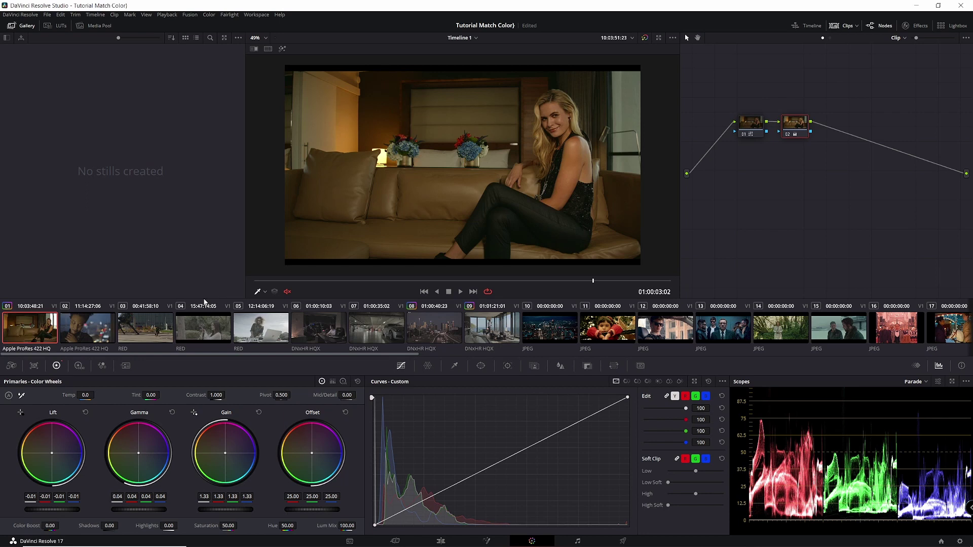
key("ctrl+s")
Step: Select window clip 02, scrub to a later frame, and scroll toward the reference stills
left_click(94, 332)
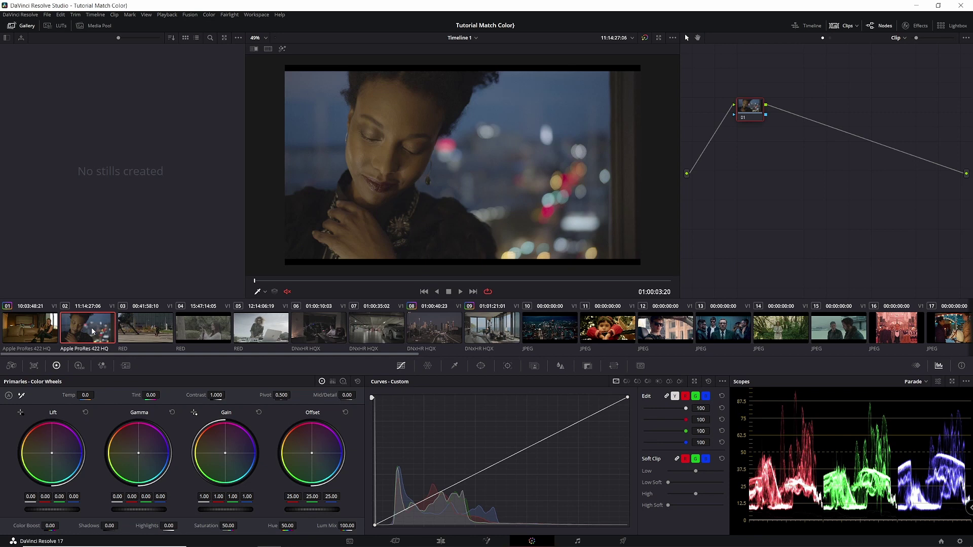
left_click_drag(349, 279, 510, 280)
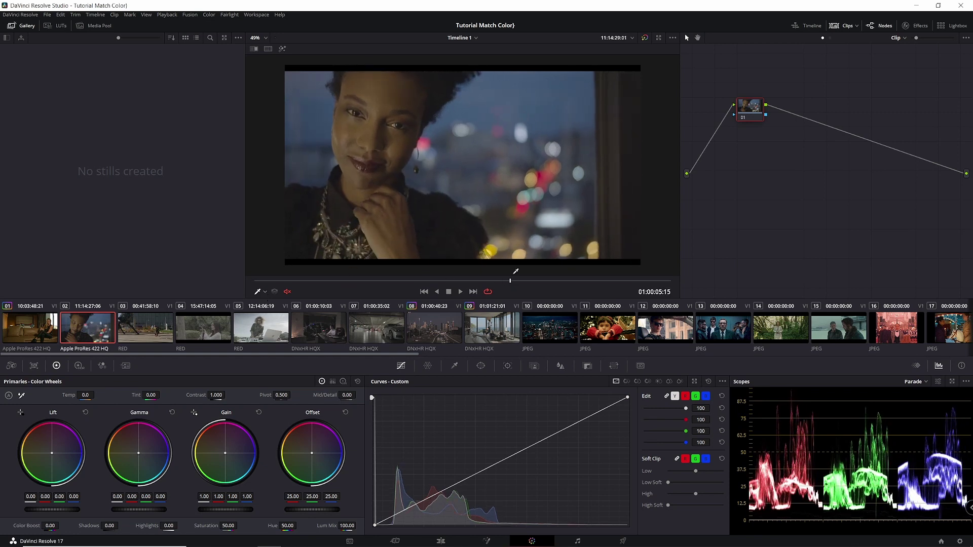
left_click_drag(405, 355, 959, 348)
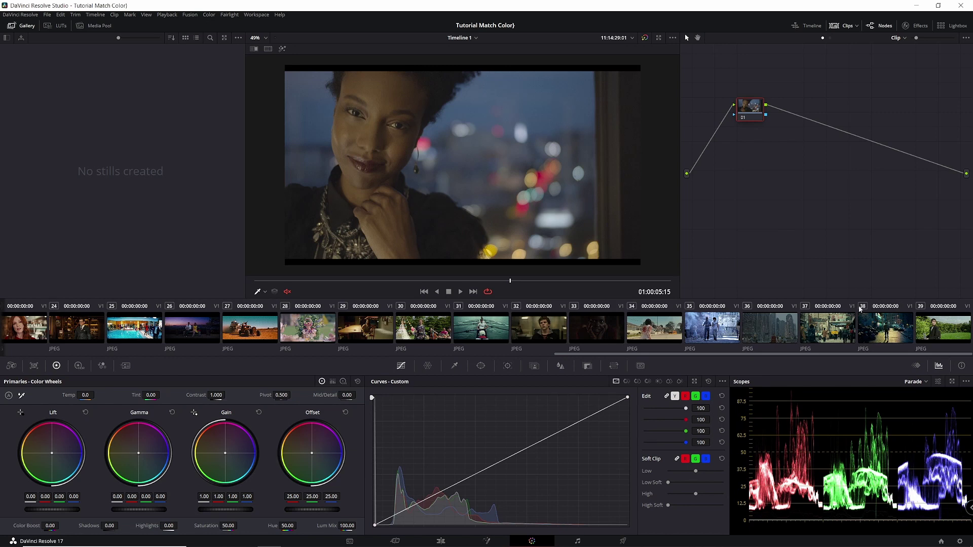
Step: Shot-match window clip 02 to the reference still in clip 38 and scrub through it
right_click(879, 334)
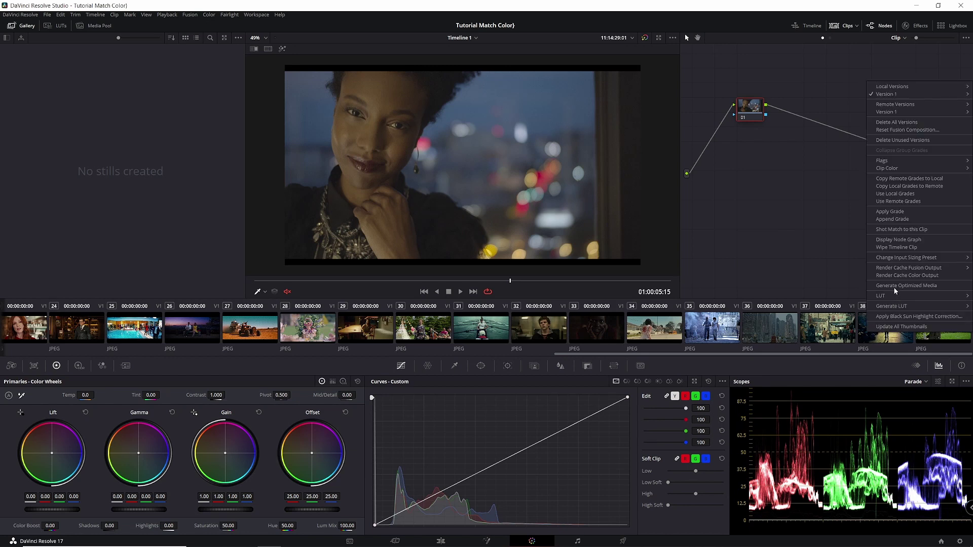
left_click(897, 231)
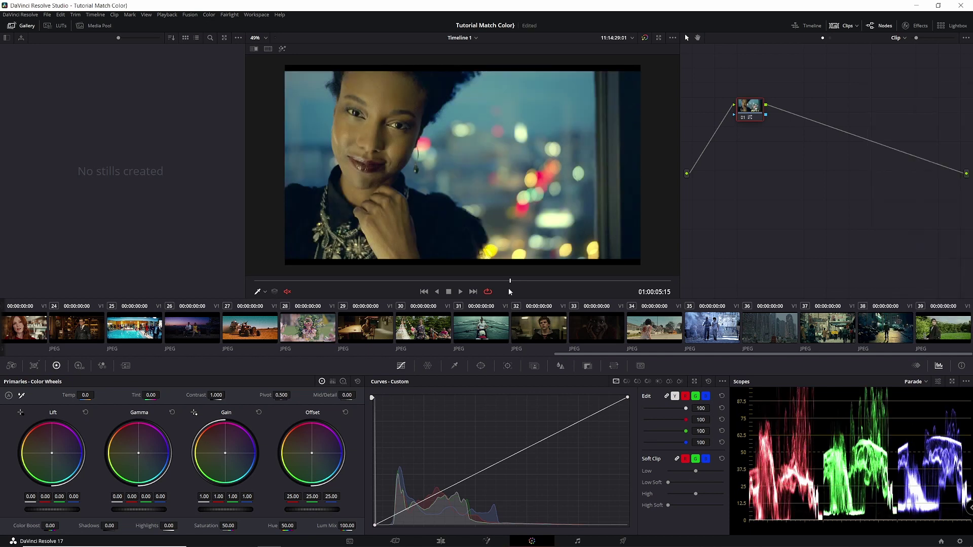
left_click_drag(452, 281, 308, 281)
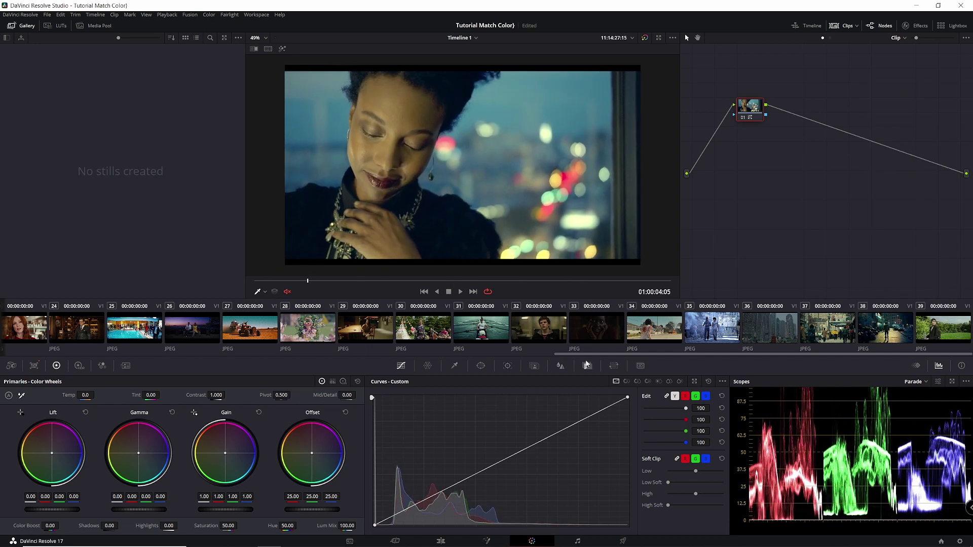
scroll(771, 416, "up", 2)
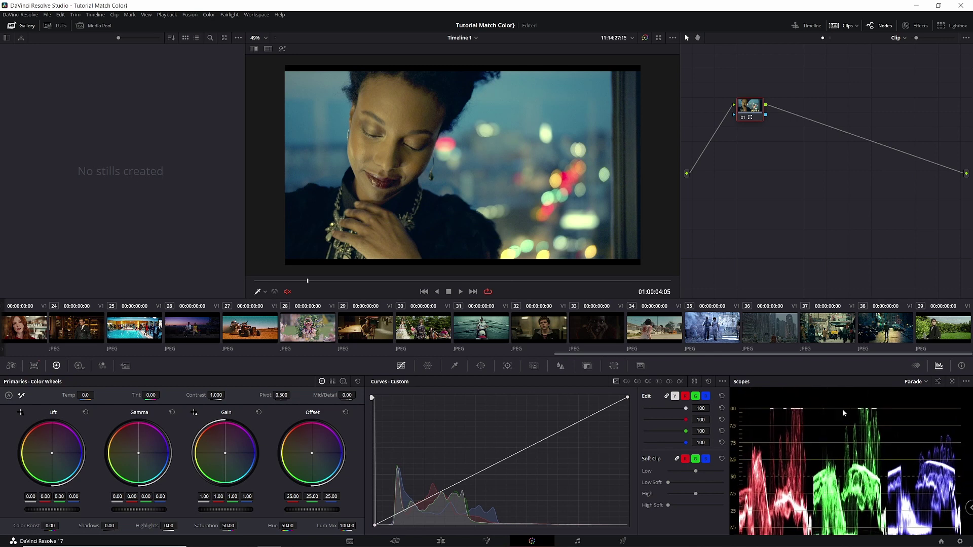
Step: On a new node set gain 0.70, lift 0.02, add a two-point contrast curve, then add node 03
key("alt+s")
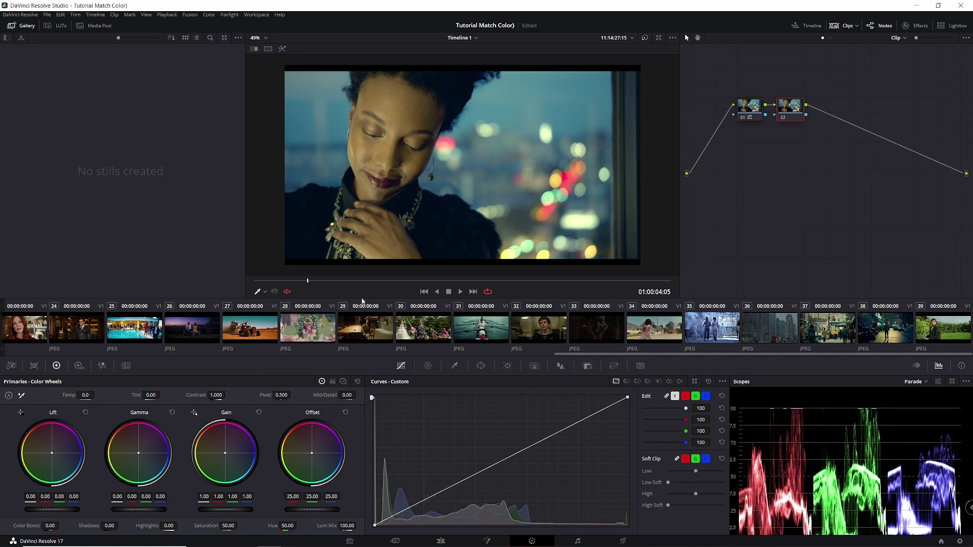
left_click_drag(227, 509, 218, 509)
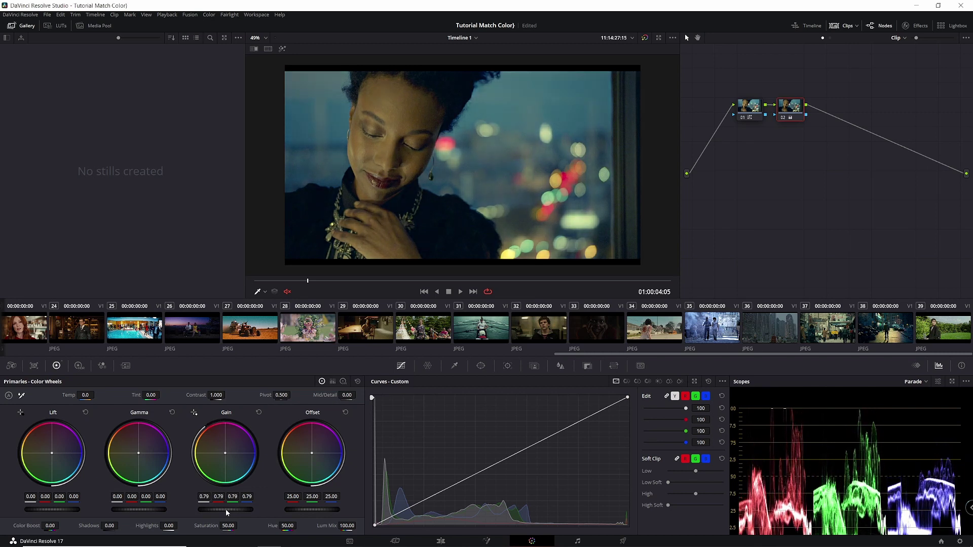
scroll(803, 472, "down", 3)
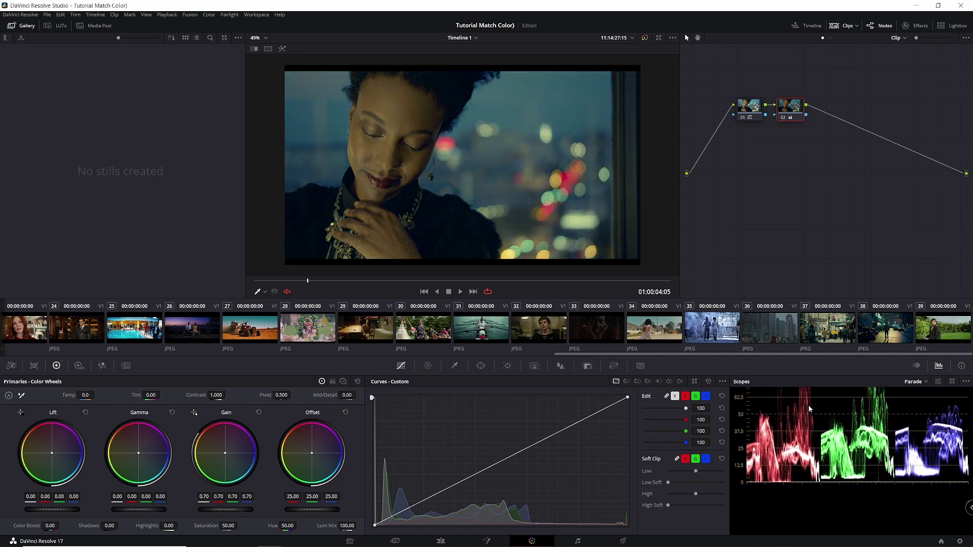
left_click_drag(46, 512, 47, 512)
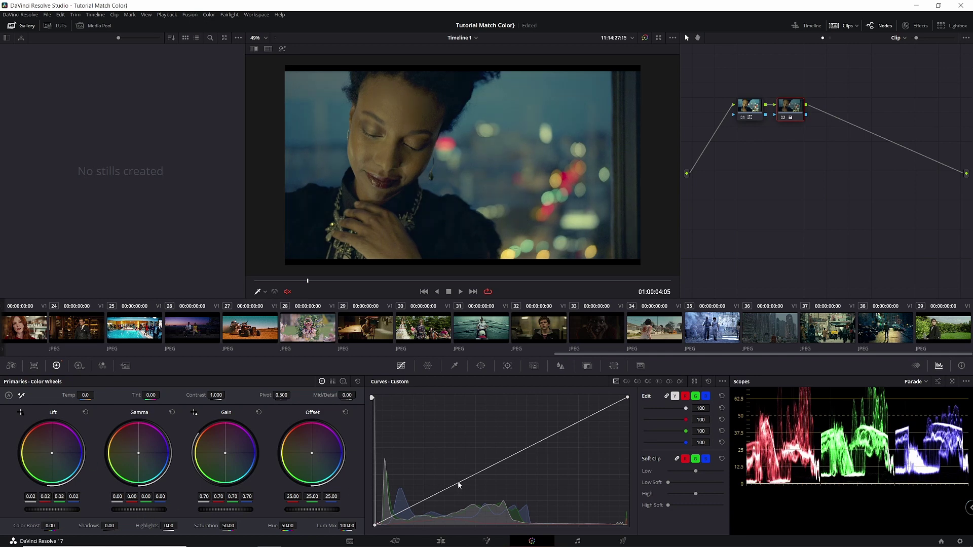
left_click_drag(459, 486, 461, 489)
left_click_drag(520, 457, 522, 449)
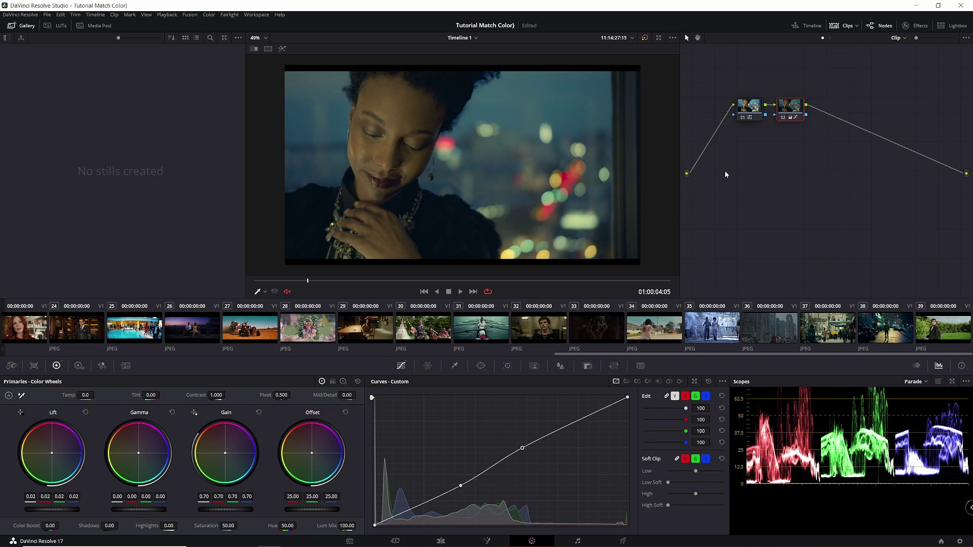
key("alt+s")
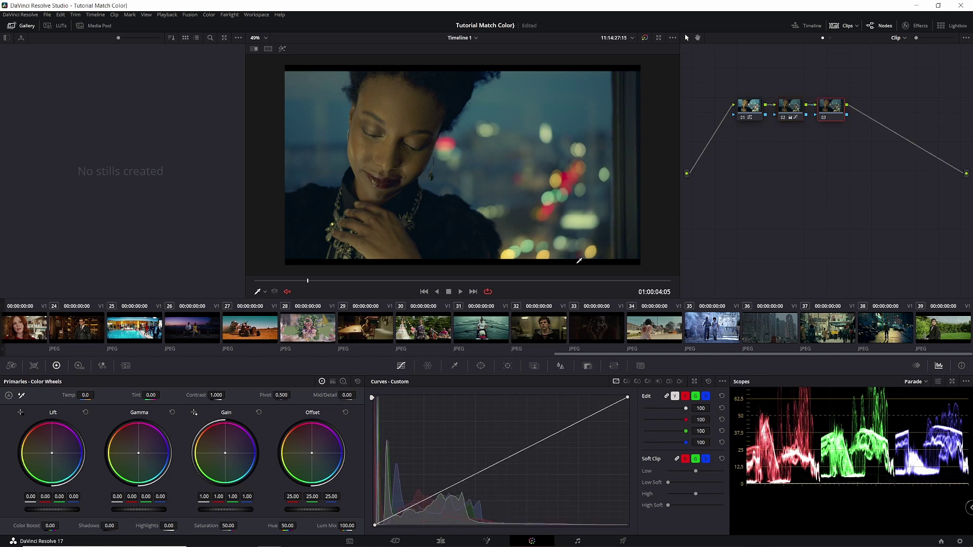
left_click(427, 366)
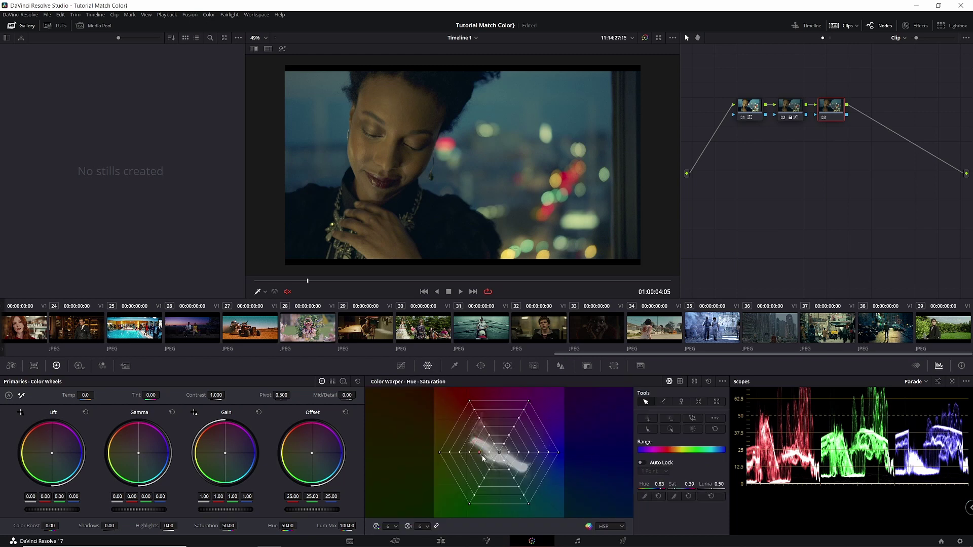
left_click_drag(480, 455, 478, 447)
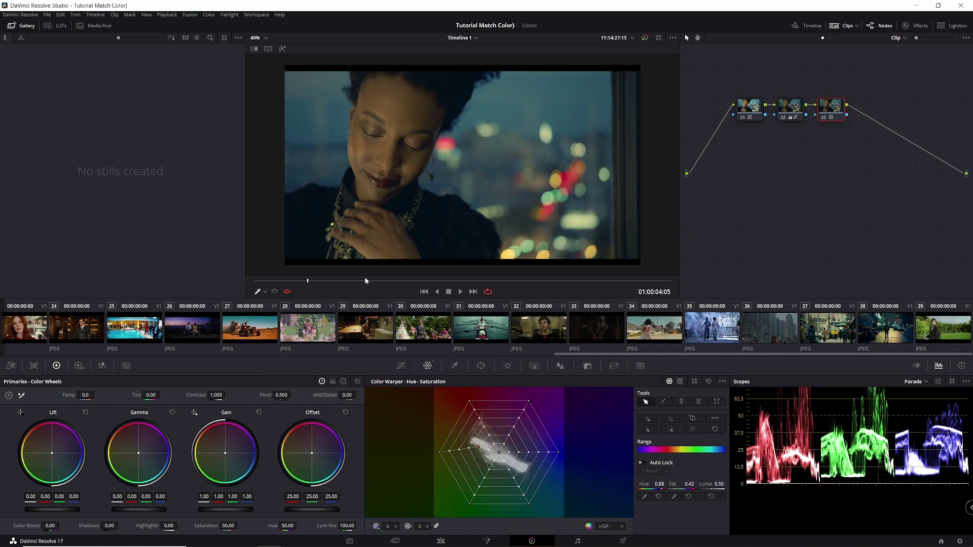
left_click_drag(365, 281, 546, 281)
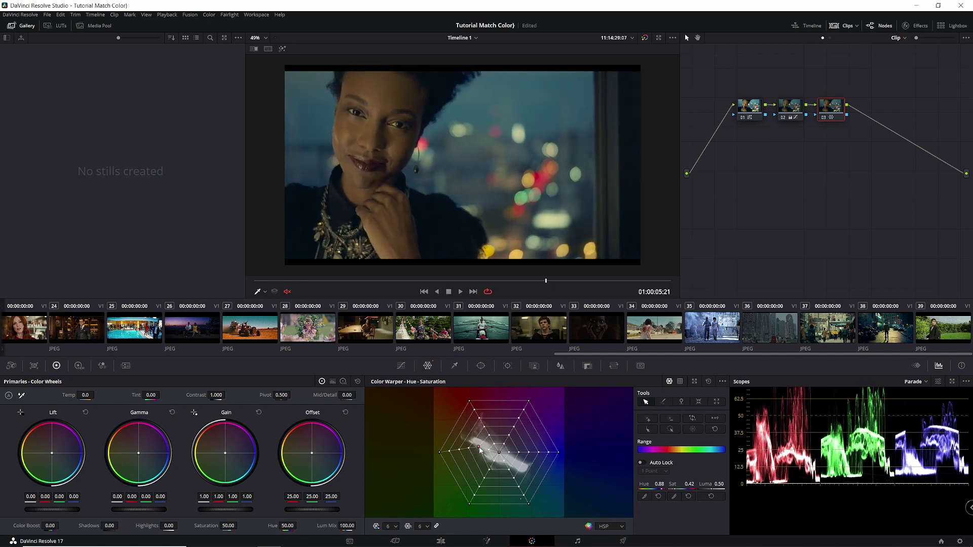
left_click_drag(479, 448, 481, 448)
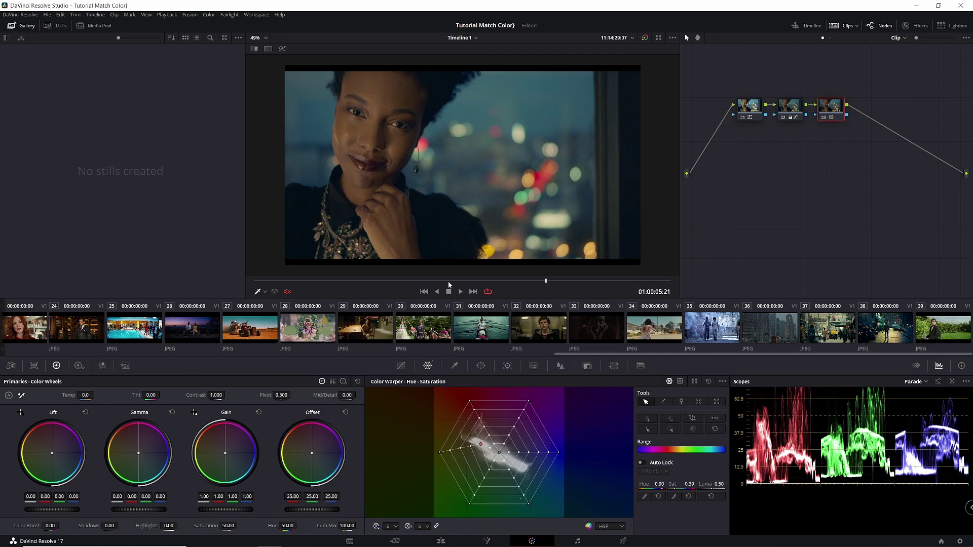
left_click_drag(448, 285, 624, 258)
left_click_drag(580, 357, 48, 337)
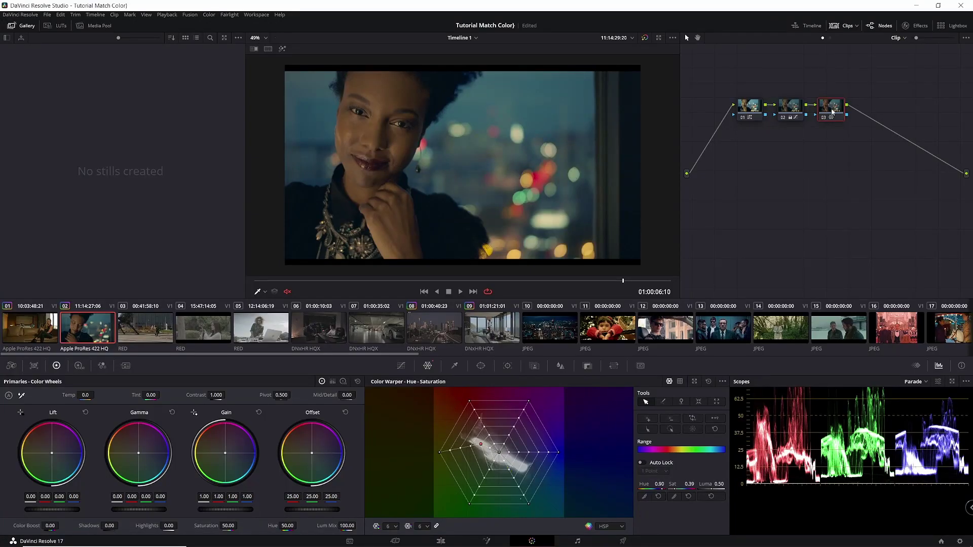
Step: On a new fourth node, desaturate the yellow-orange hues with the Hue vs Sat curve
key("alt+s")
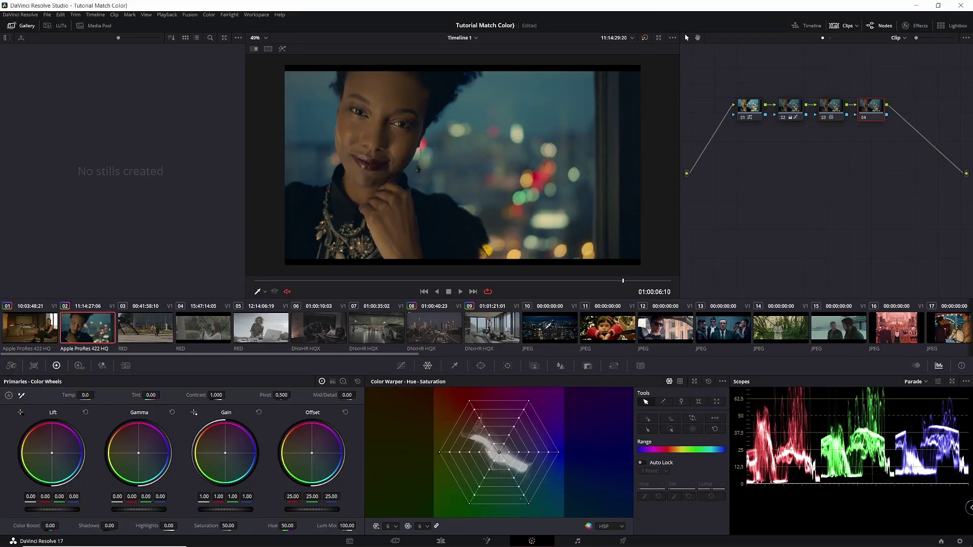
left_click(396, 366)
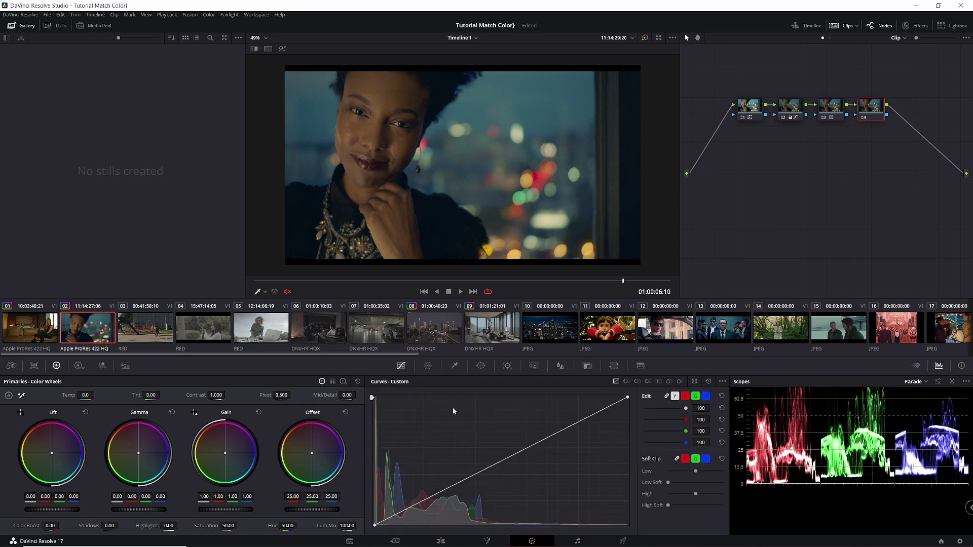
left_click(627, 382)
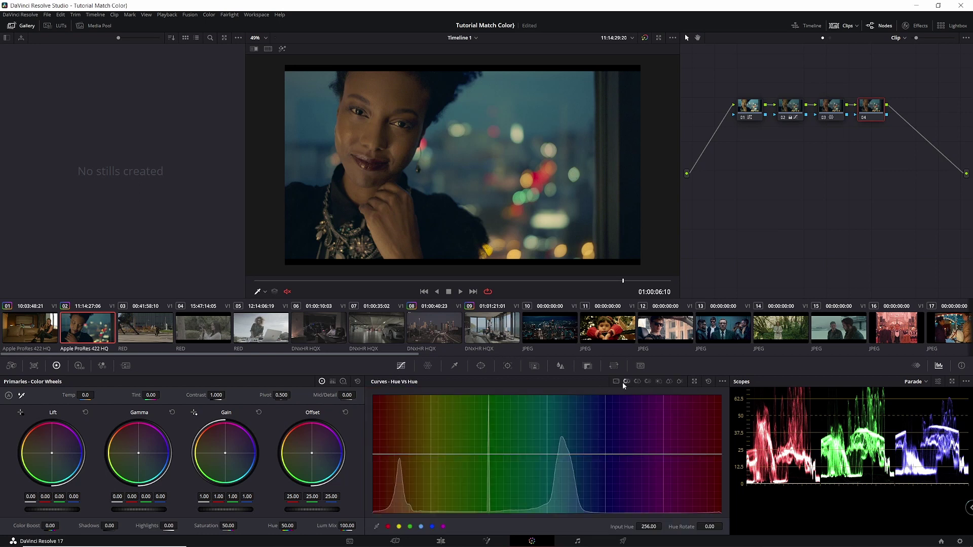
left_click(637, 381)
left_click(402, 527)
mouse_move(429, 455)
left_mouse_down()
mouse_move(434, 487)
mouse_move(436, 474)
left_mouse_up()
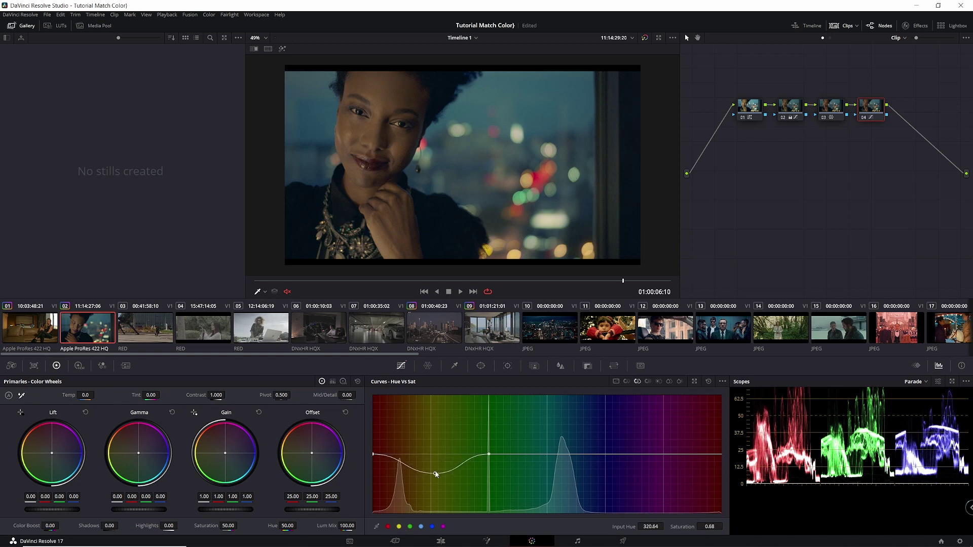
Step: Rotate the warm orange hues slightly on the Hue vs Hue curve (317.11 by 12.08)
left_click(627, 381)
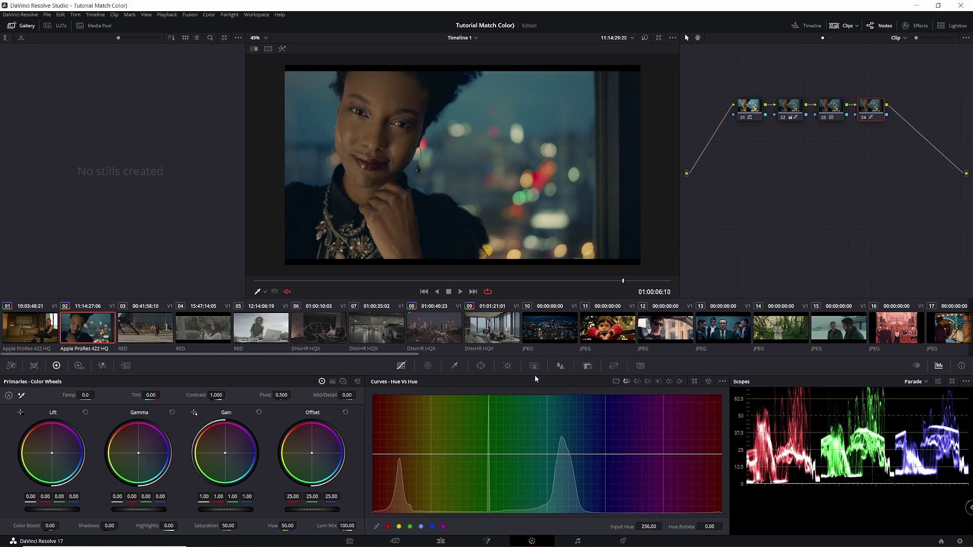
left_click(388, 527)
left_click(410, 528)
left_click_drag(431, 455, 433, 453)
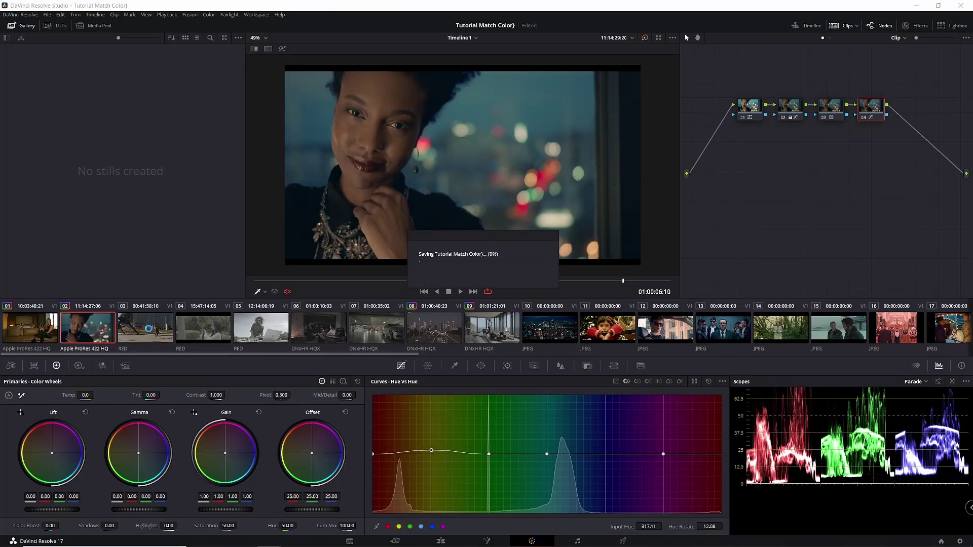
Step: Play skateboarding clip 03, preview hooded-man reference clip 21, then return to clip 03
left_click(158, 343)
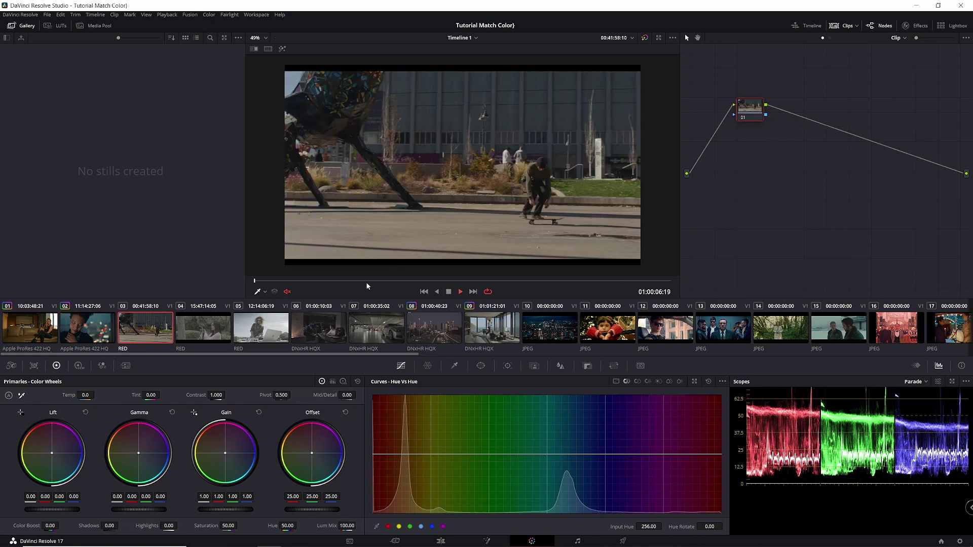
key("space")
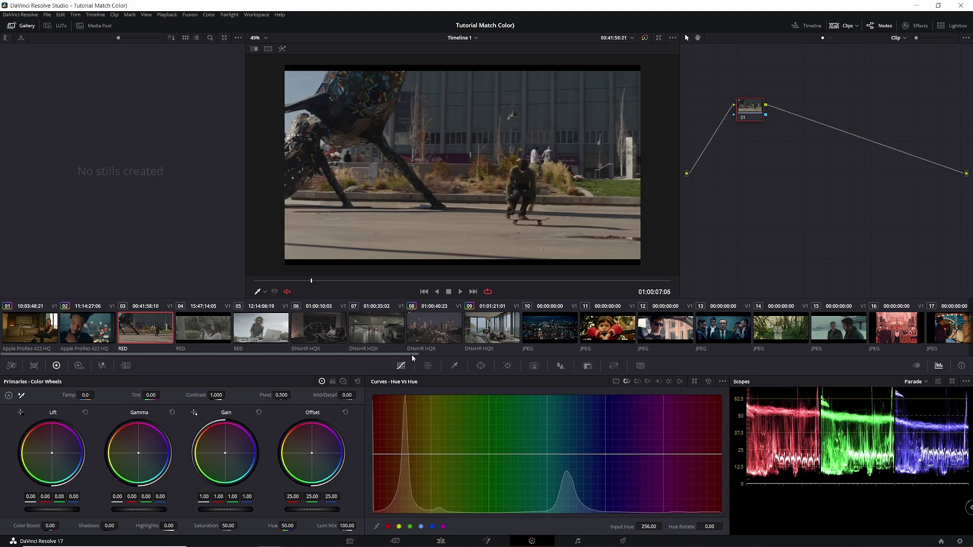
left_click_drag(412, 355, 705, 357)
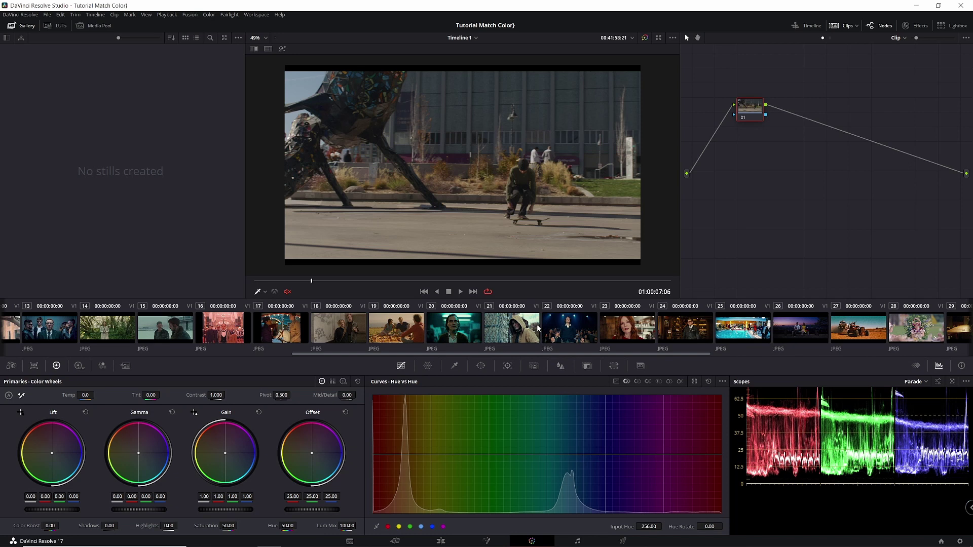
left_click(515, 330)
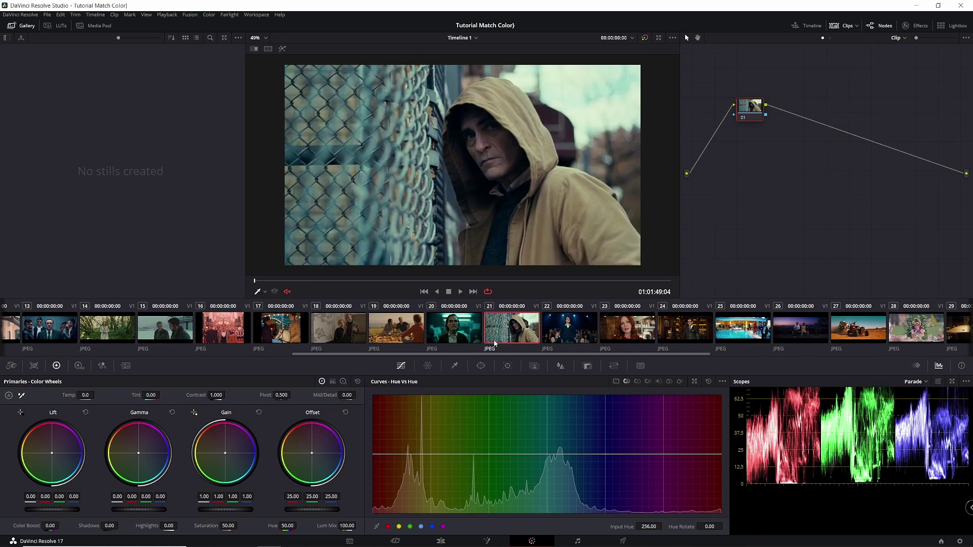
left_click_drag(489, 354, 184, 358)
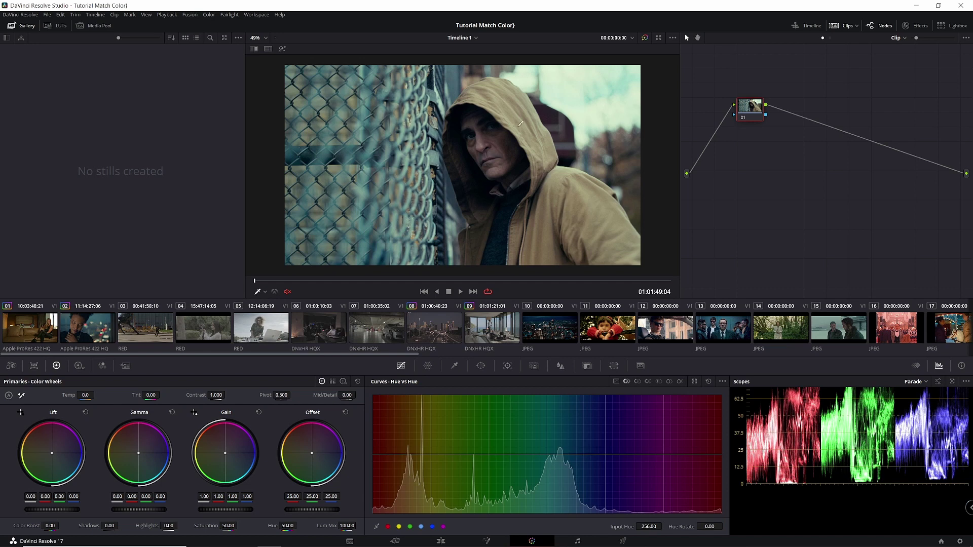
left_click(152, 336)
left_click_drag(250, 357, 484, 351)
Step: Shot-match the skateboard clip to the hooded-man still (clip 21) and scrub through it
right_click(651, 330)
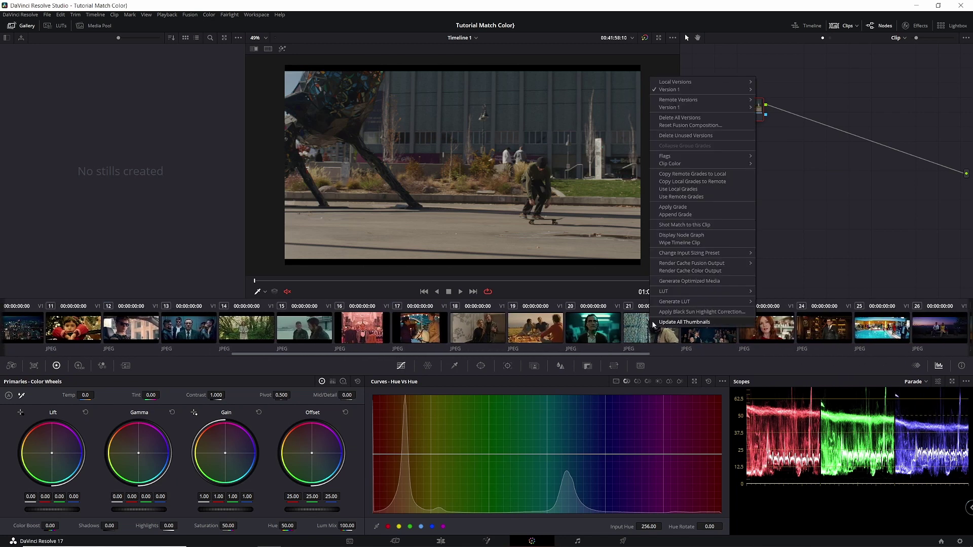
left_click(681, 225)
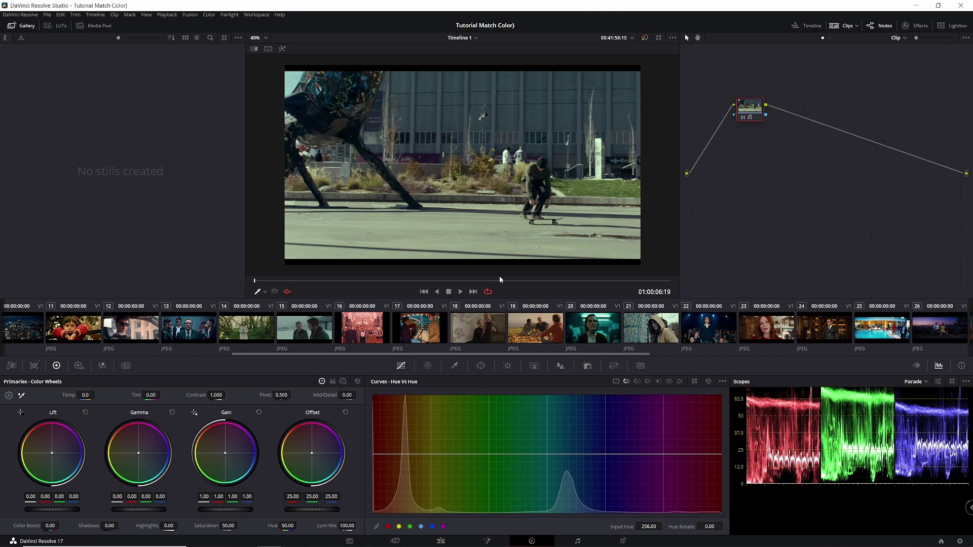
mouse_move(498, 279)
left_mouse_down()
mouse_move(490, 289)
mouse_move(525, 284)
left_mouse_up()
Step: Preview the bluish street reference clip 35, then return to skateboard clip 03
left_click_drag(509, 355, 804, 349)
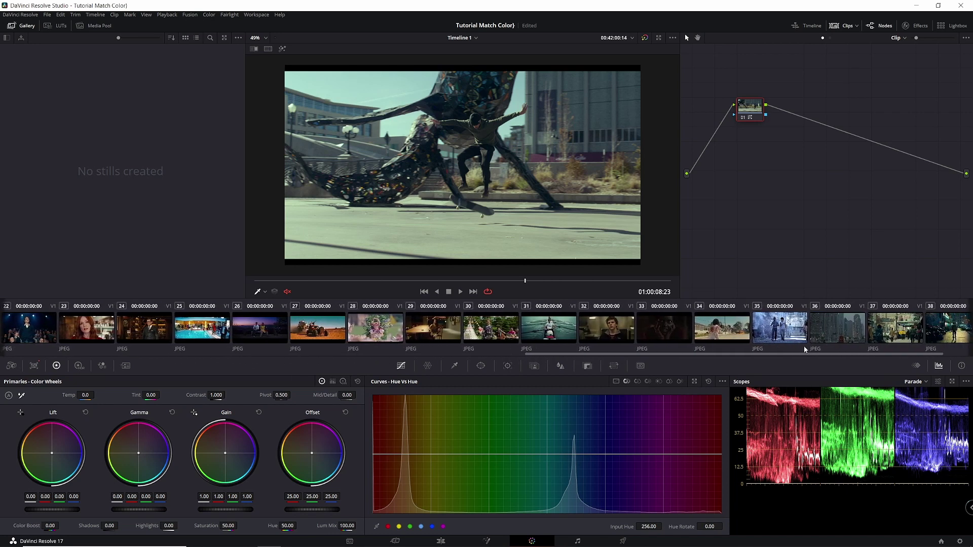
left_click(781, 329)
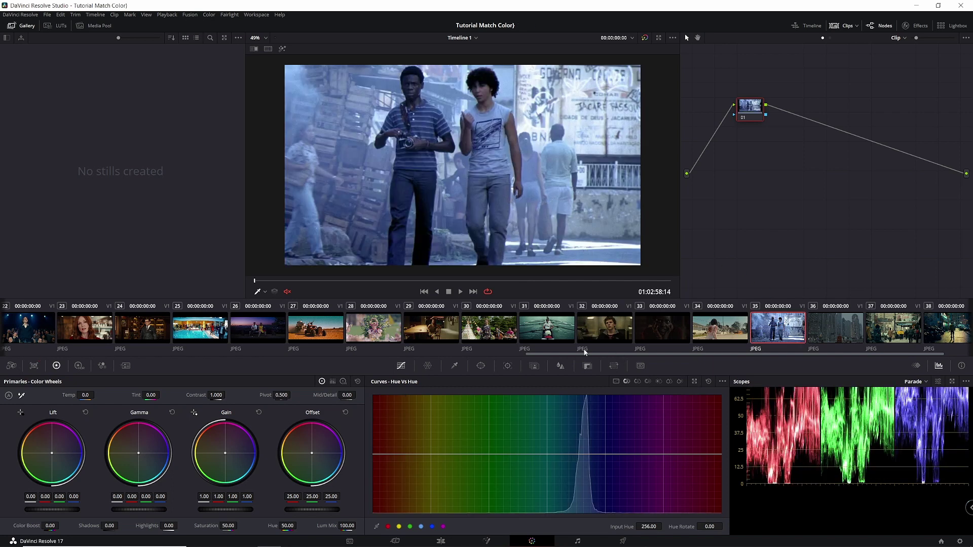
left_click_drag(584, 352, 96, 363)
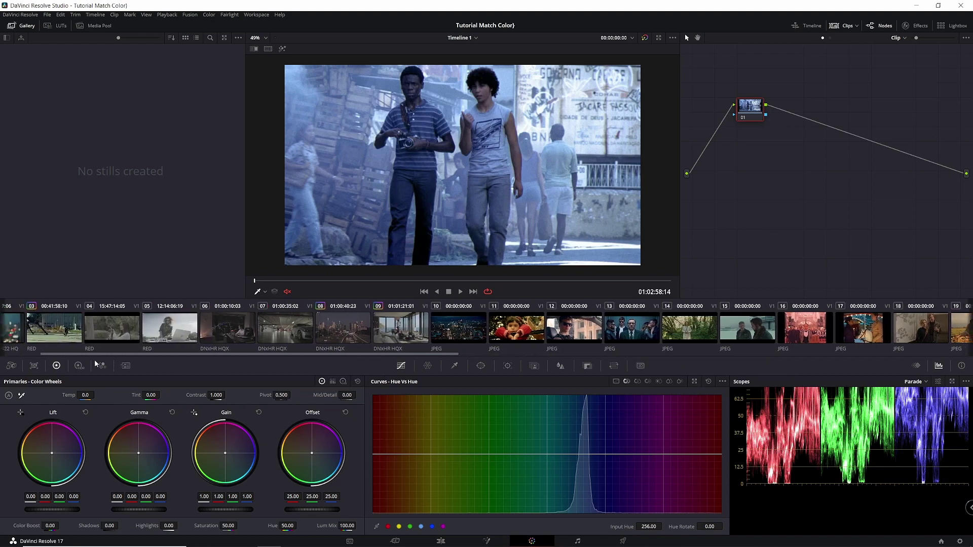
left_click(80, 343)
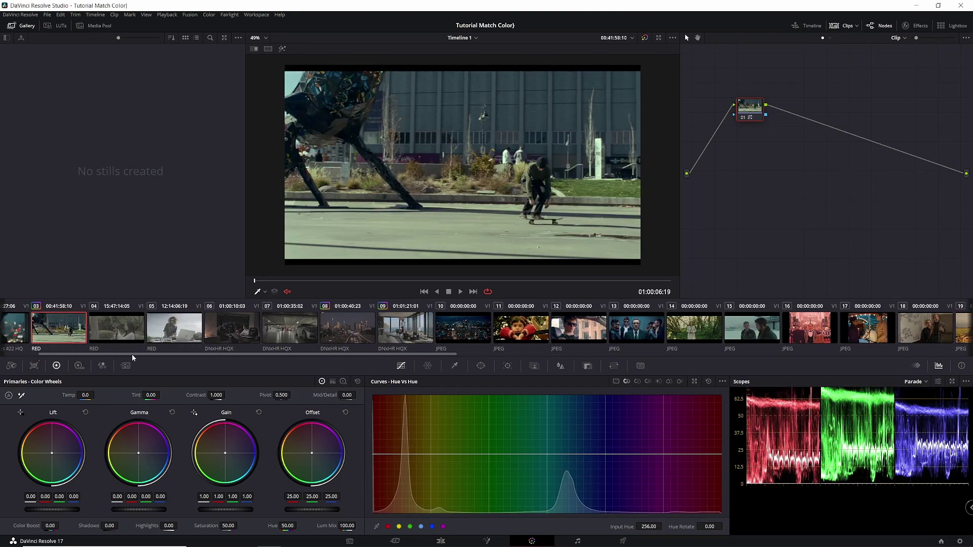
left_click_drag(131, 354, 686, 353)
Step: Rematch clip 03 to the clip 35 still for a cooler blue look and scrub to check
right_click(715, 330)
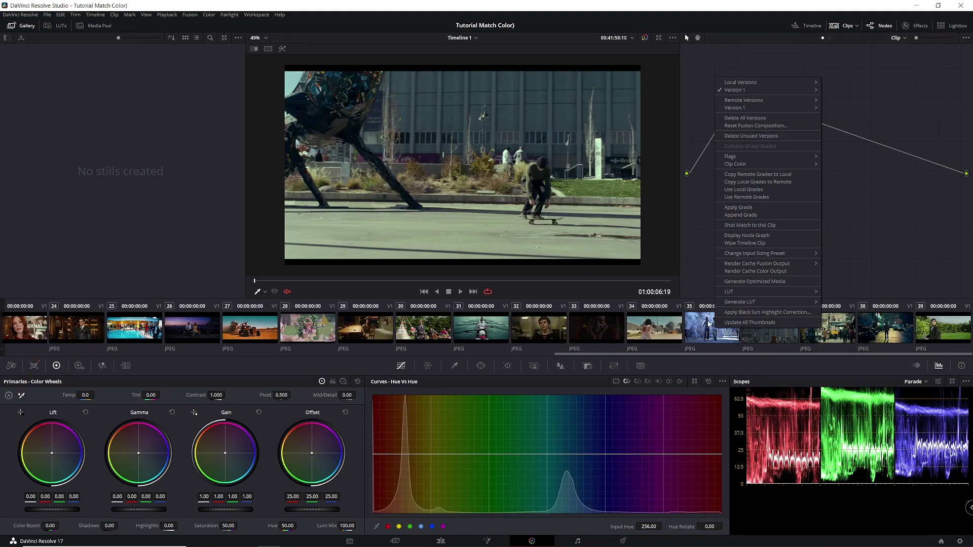
left_click(757, 226)
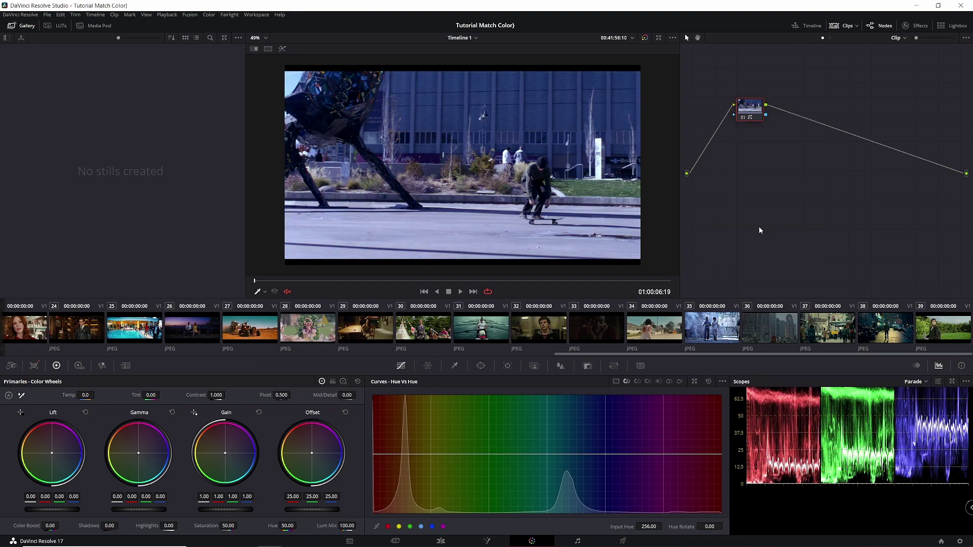
mouse_move(416, 281)
left_mouse_down()
mouse_move(571, 281)
mouse_move(546, 282)
left_mouse_up()
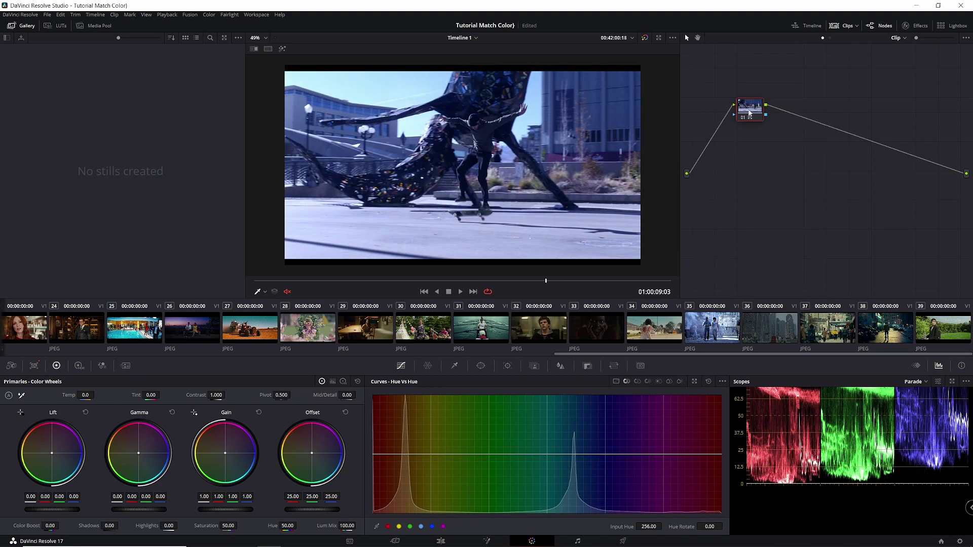
left_click_drag(749, 112, 756, 118)
Step: Add a serial node, lowering gain to darken and raising gamma to lift midtones
key("alt+s")
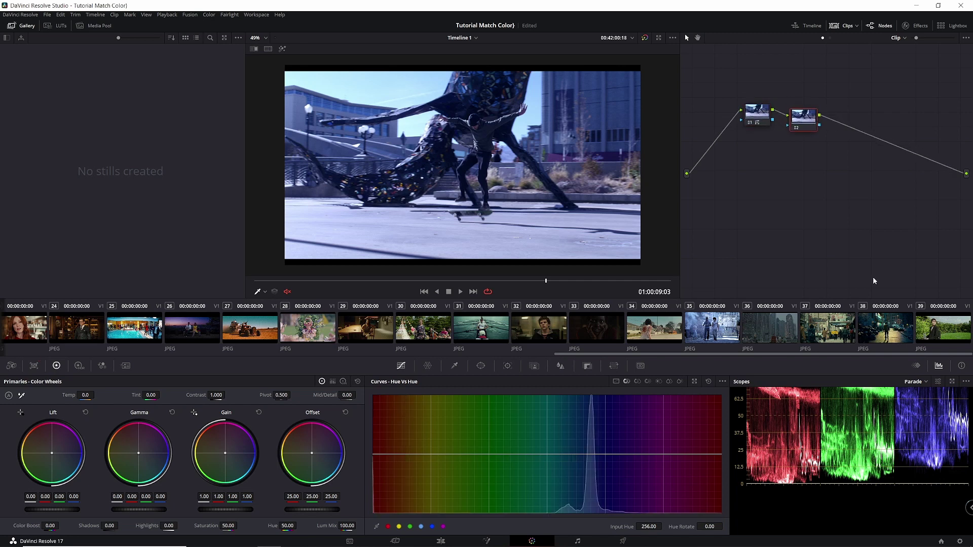
scroll(911, 510, "up", 3)
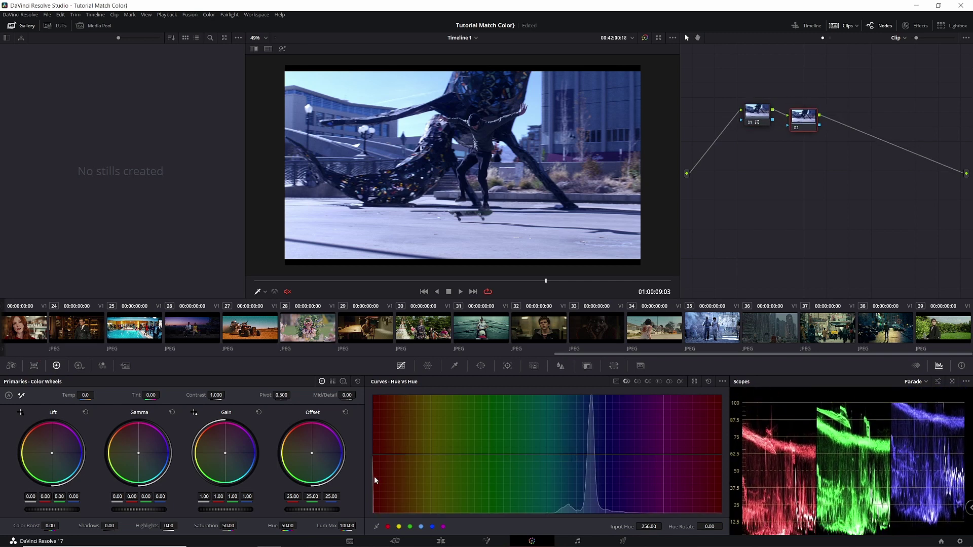
left_click_drag(226, 512, 221, 512)
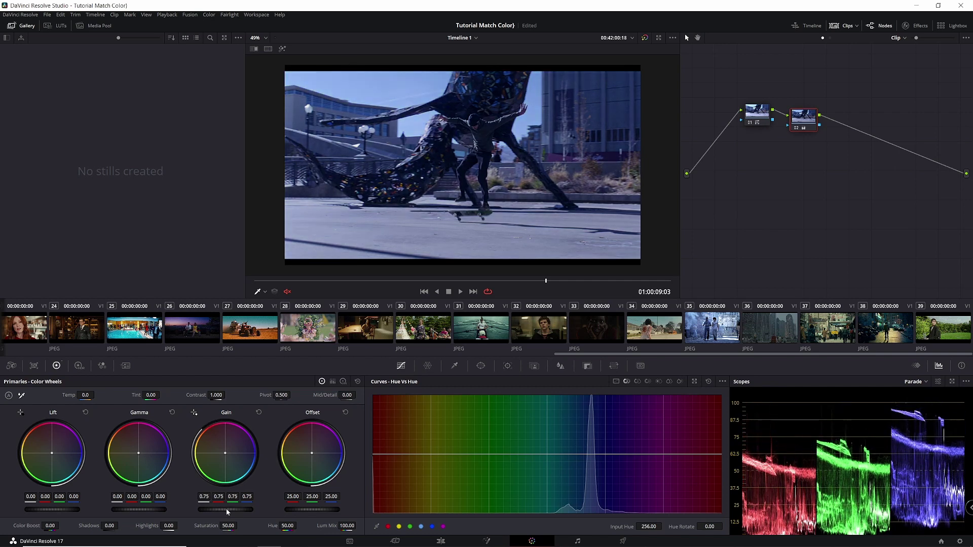
left_click_drag(141, 509, 142, 513)
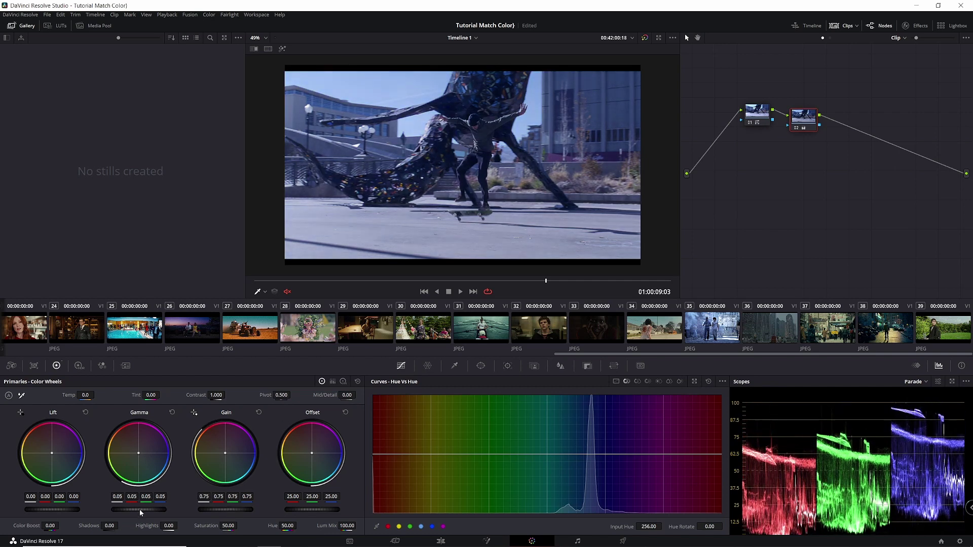
scroll(779, 458, "down", 2)
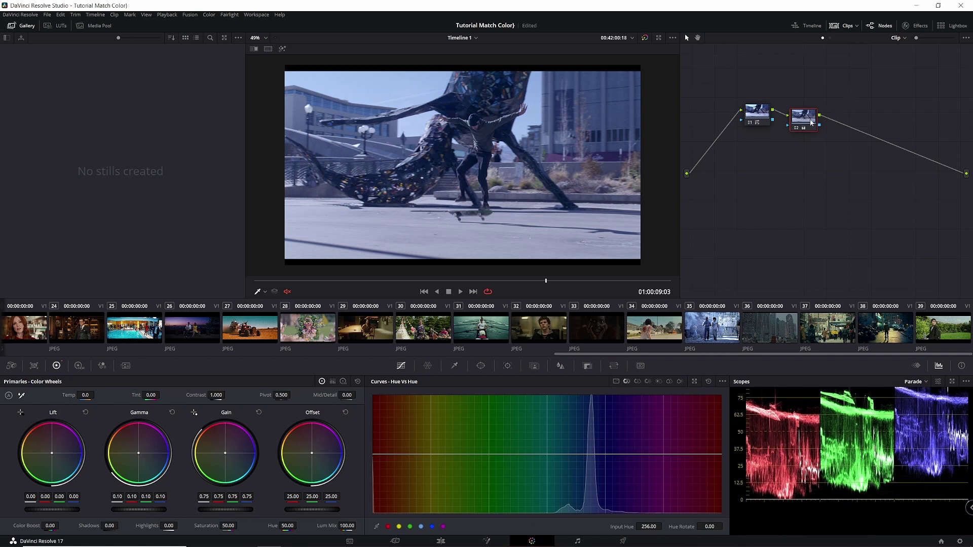
Step: Give node 02 a three-point custom curve deepening the shadows, then play it full screen
left_click_drag(812, 123, 813, 123)
left_click(616, 381)
left_click(540, 440)
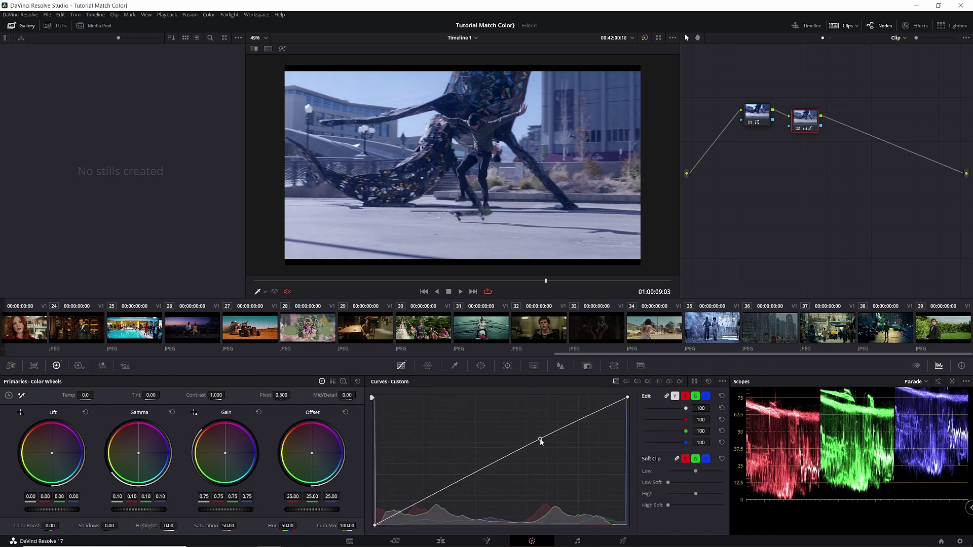
left_click_drag(540, 440, 539, 438)
left_click_drag(451, 485, 448, 490)
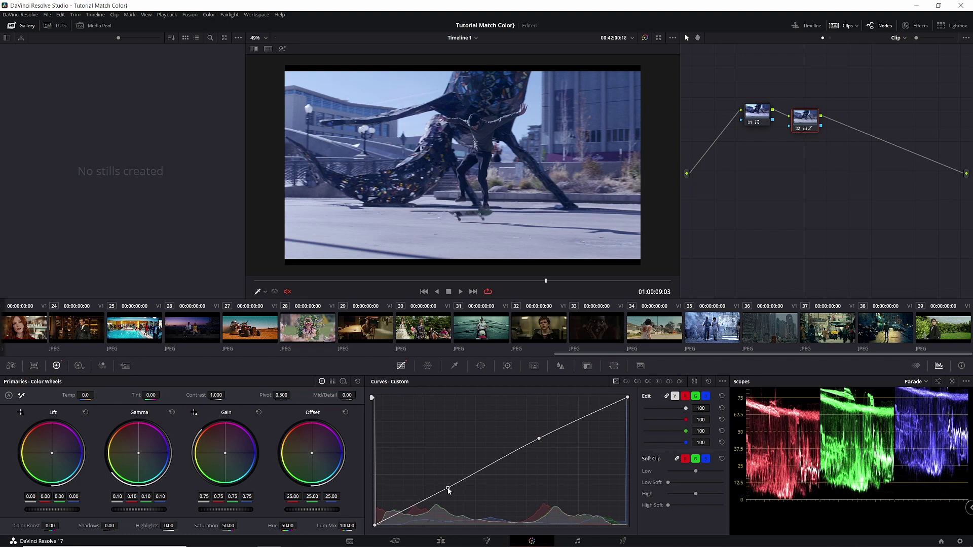
left_click(406, 509)
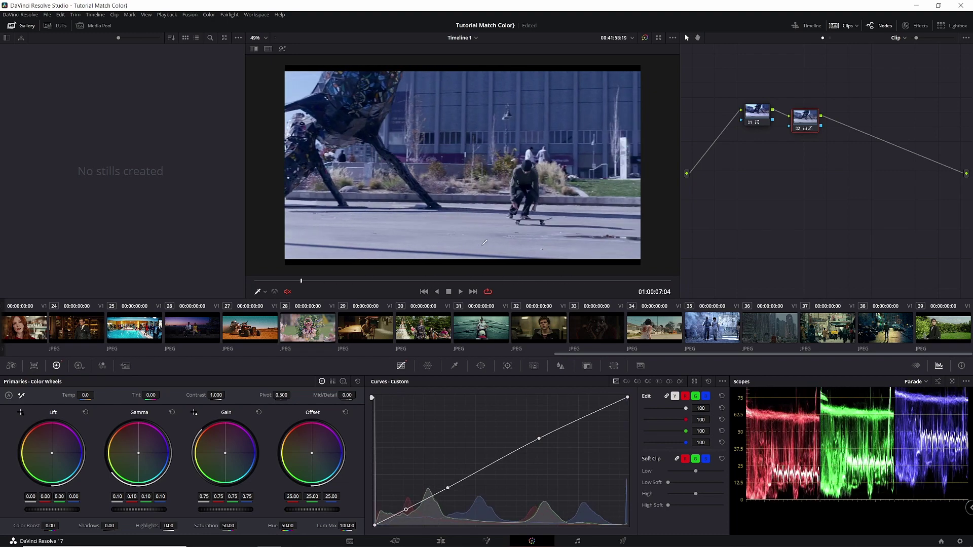
key("ctrl+f")
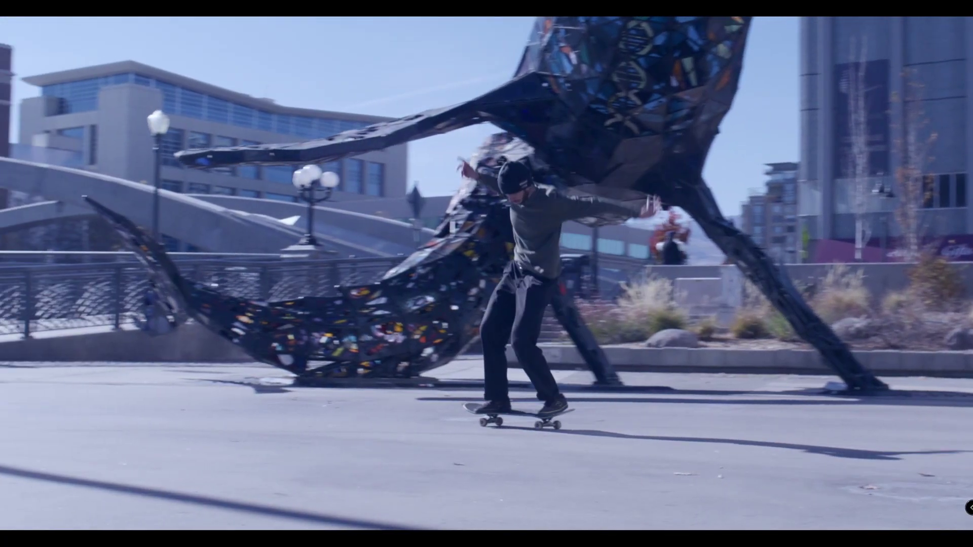
Step: Leave full screen, move to camera clip 04, scrub it and show its Camera Raw settings
key("Escape")
key("Down")
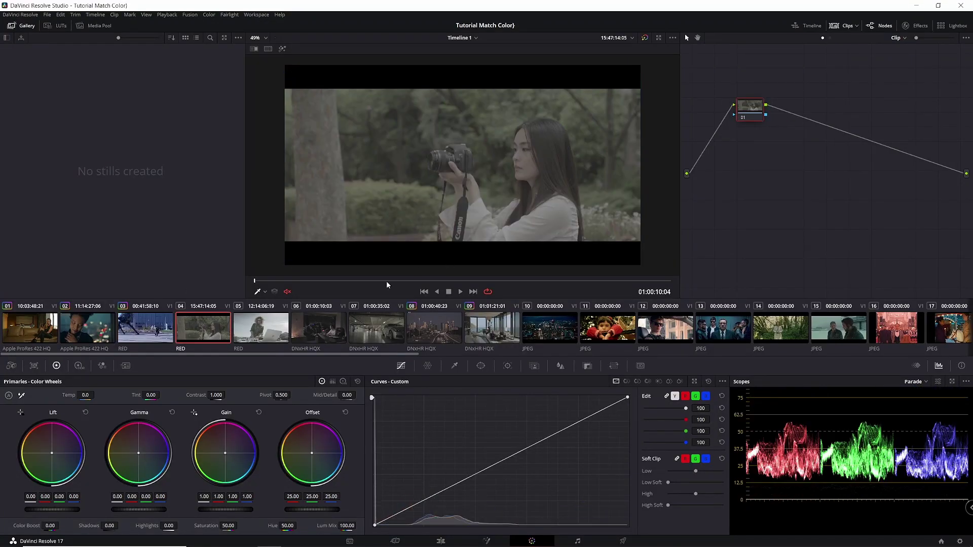
left_click_drag(357, 282, 516, 245)
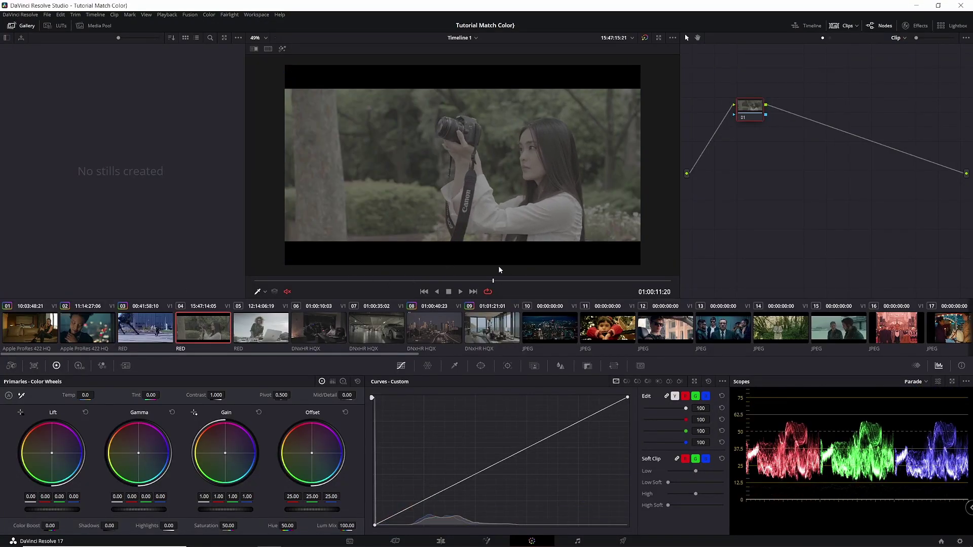
left_click(11, 365)
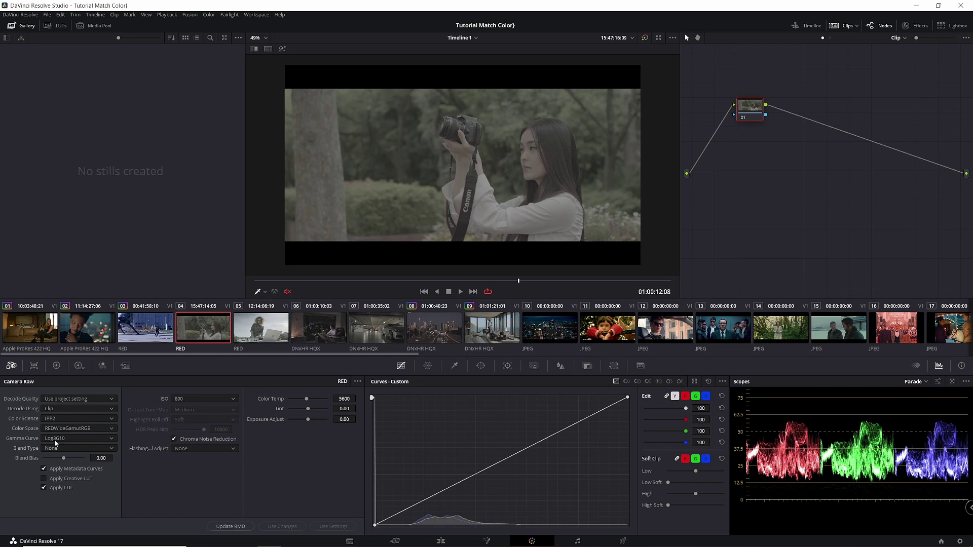
Step: Shot-match clip 04 to flower-crown clip 28, then grab a still of clip 28
left_click_drag(369, 354, 758, 350)
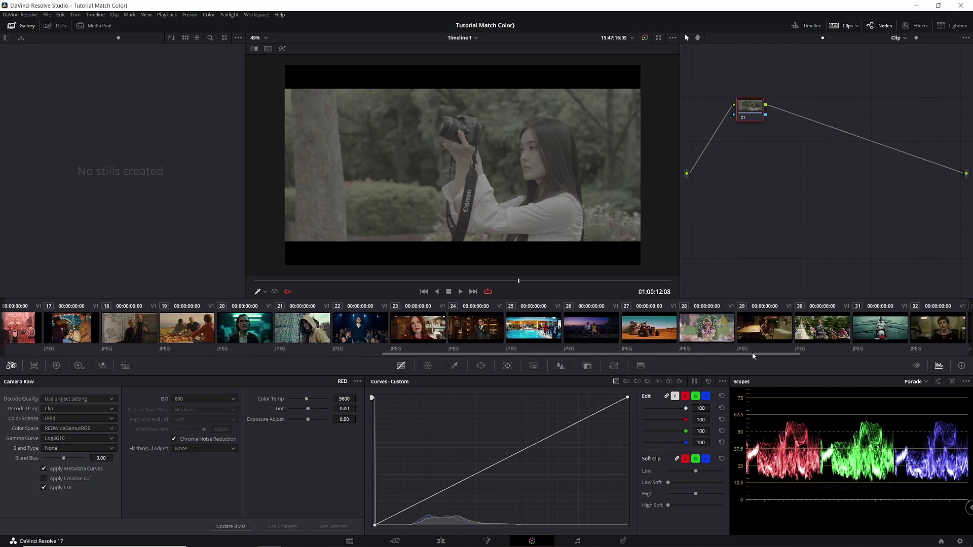
left_click(699, 335)
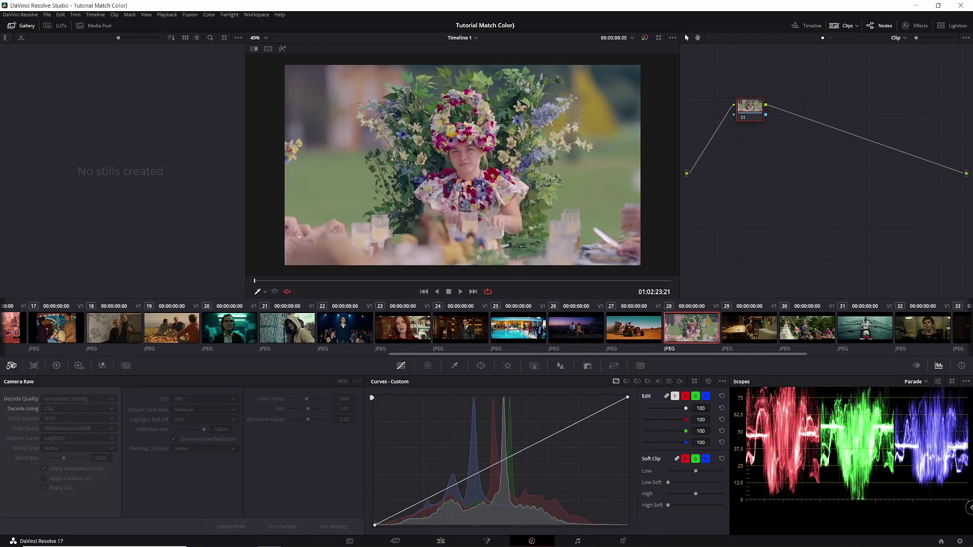
left_click_drag(530, 353, 27, 349)
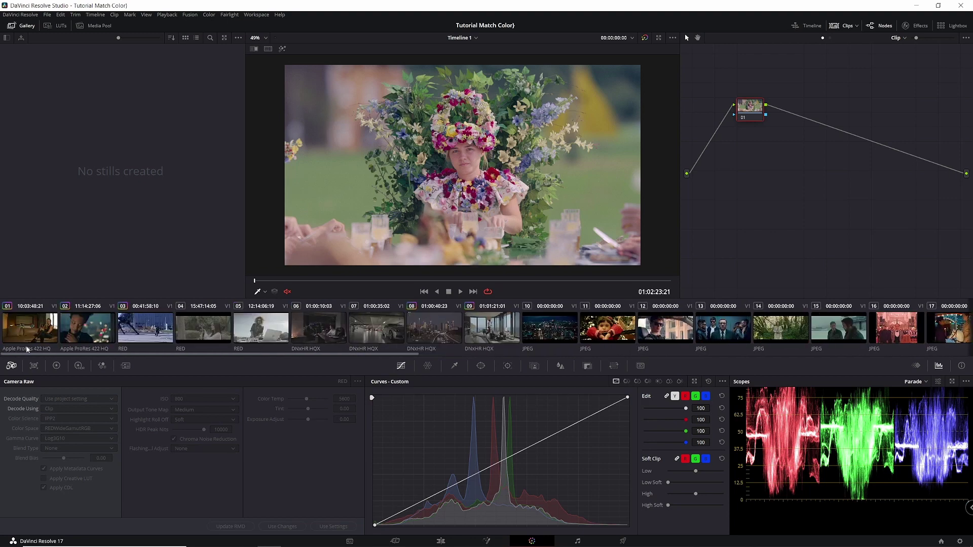
left_click(224, 329)
left_click_drag(238, 354, 661, 347)
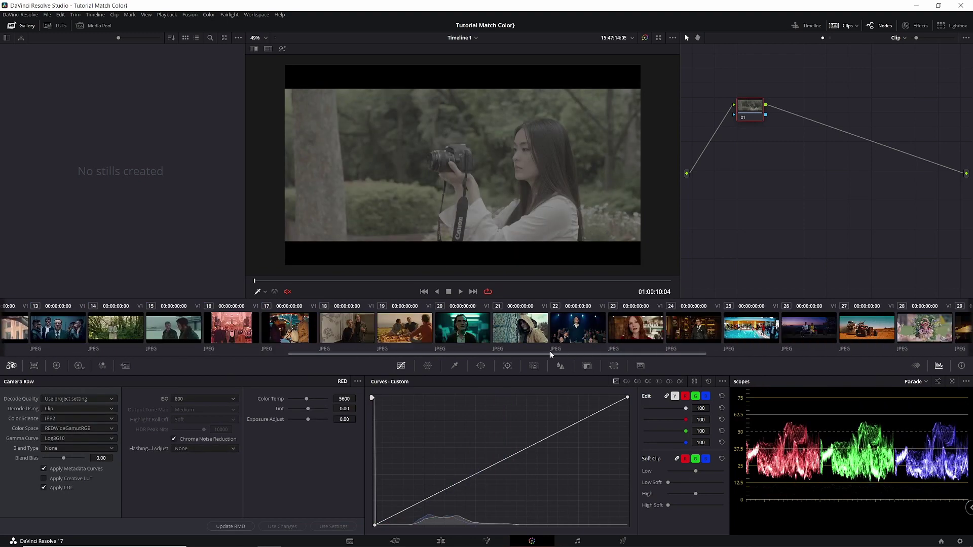
right_click(628, 331)
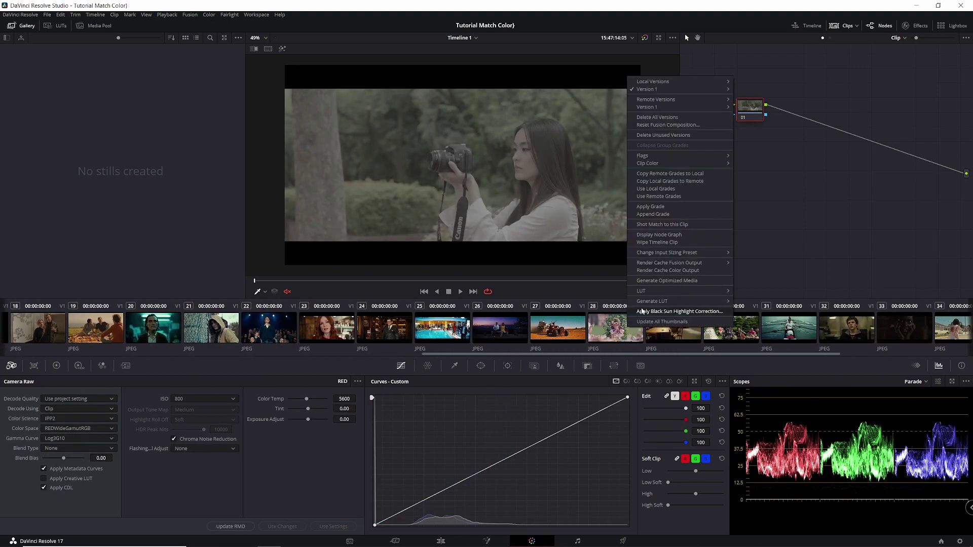
left_click(658, 224)
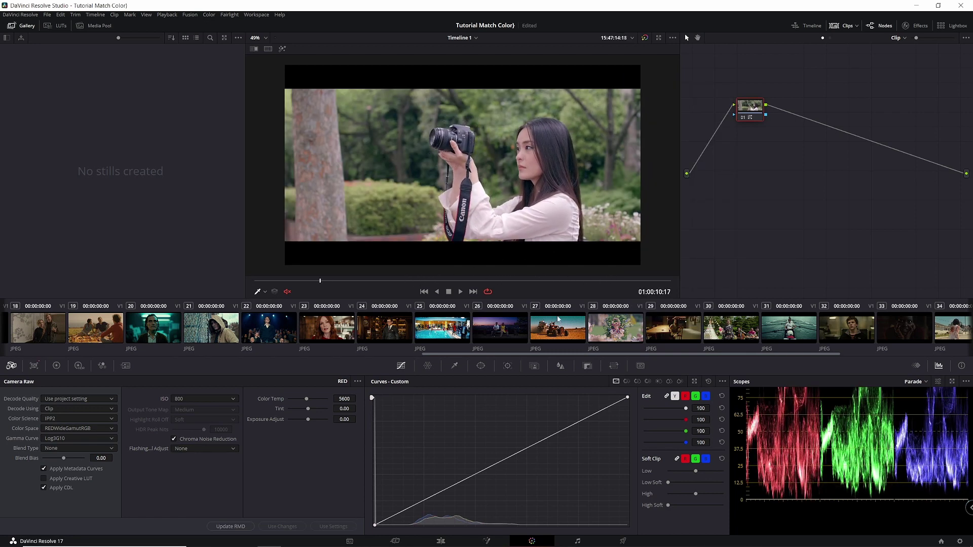
left_click(624, 329)
right_click(490, 151)
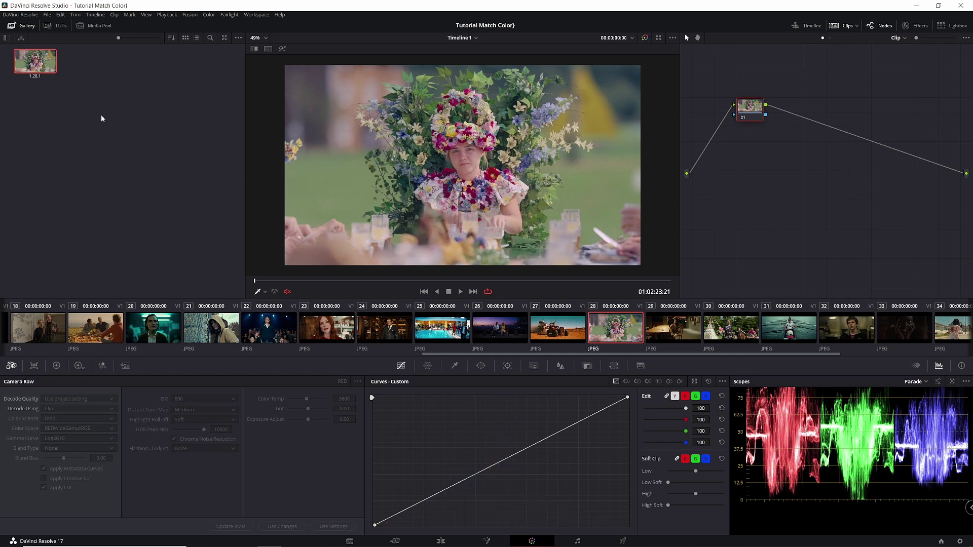
Step: Open the viewer's still options, then bring matched camera clip 04 back up
right_click(452, 159)
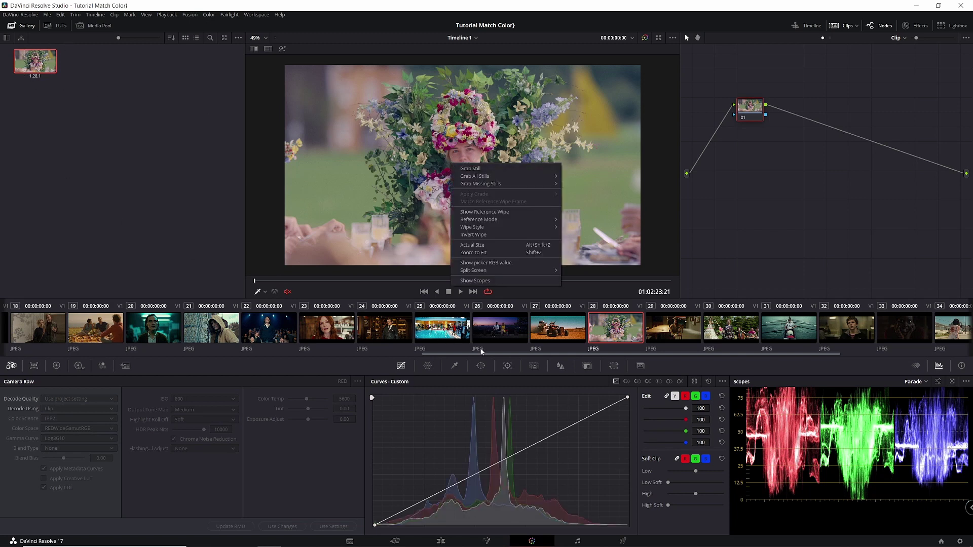
left_click_drag(481, 352, 12, 352)
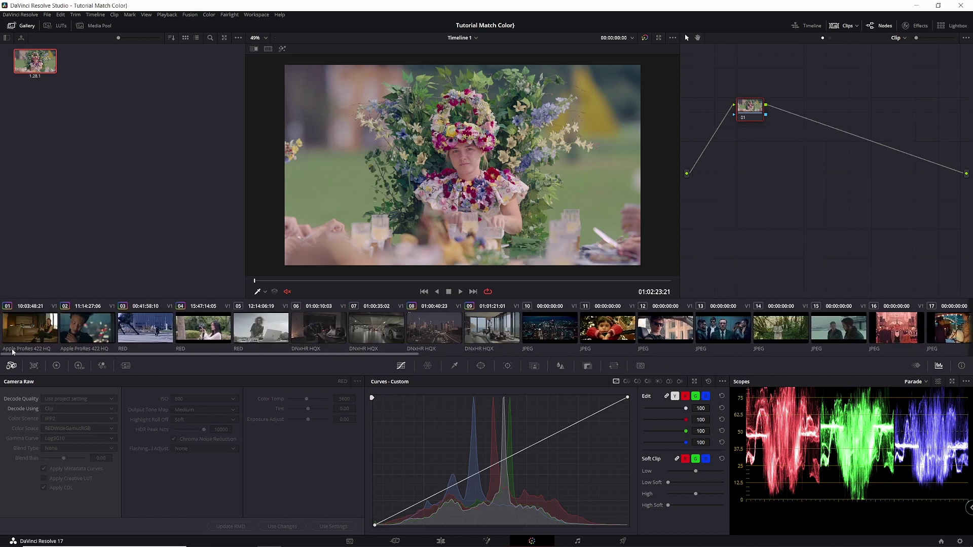
left_click(205, 327)
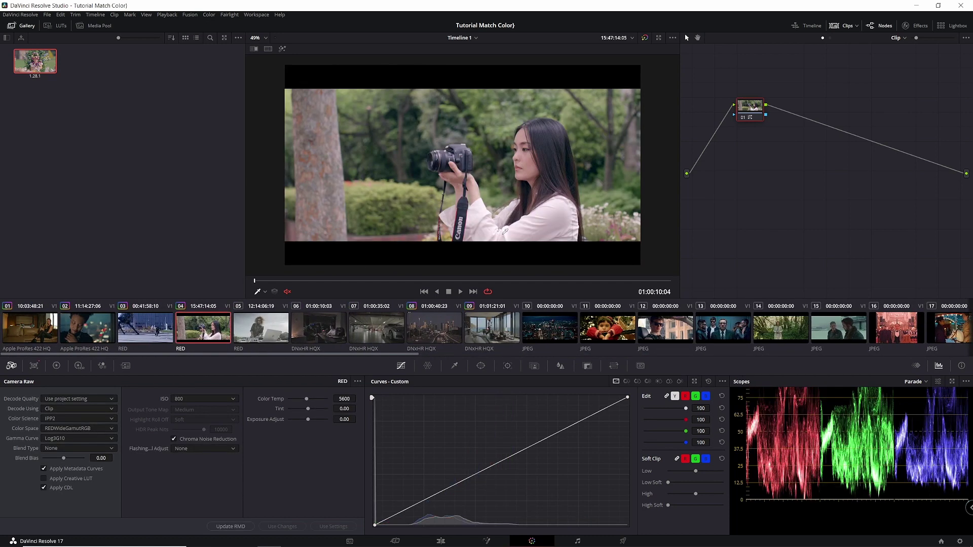
Step: Wipe-compare clip 04 against the flower-crown still, zooming to inspect, then turn the wipe off
left_click(254, 49)
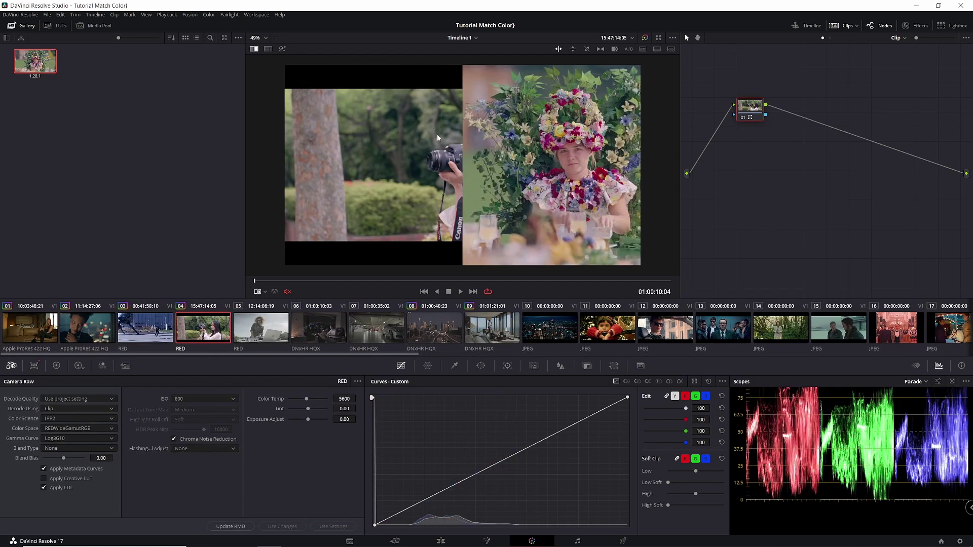
left_click_drag(467, 142, 536, 141)
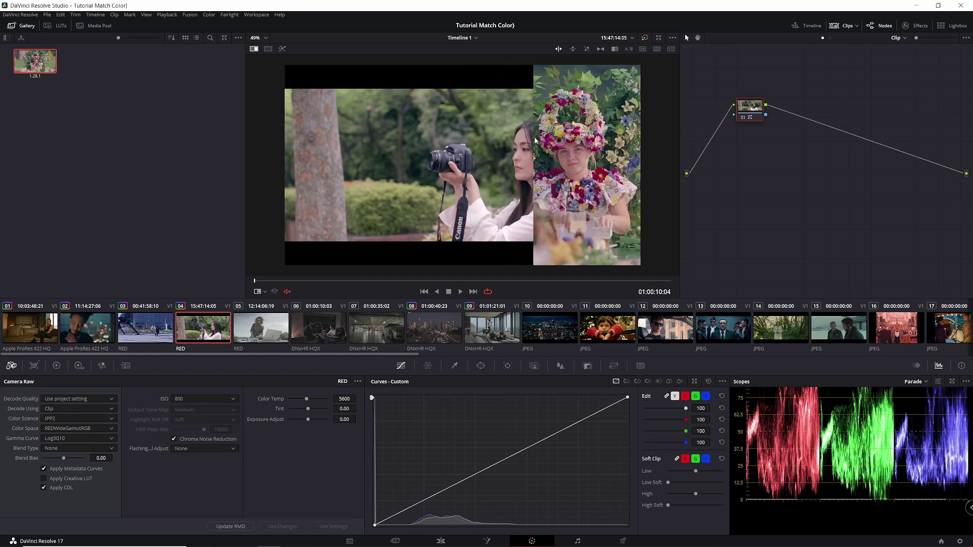
scroll(563, 161, "up", 2)
scroll(567, 162, "up", 2)
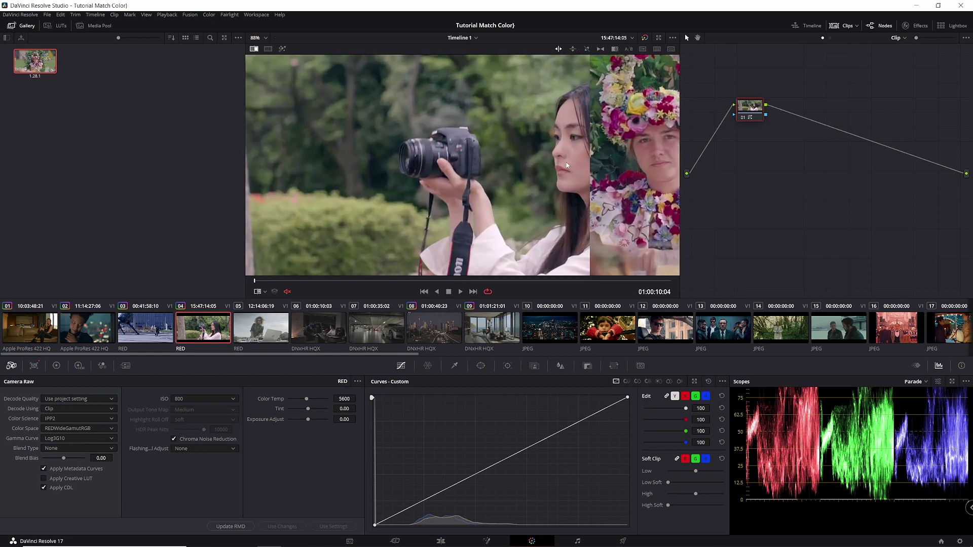
scroll(474, 161, "up", 2)
scroll(491, 162, "up", 1)
scroll(459, 167, "up", 1)
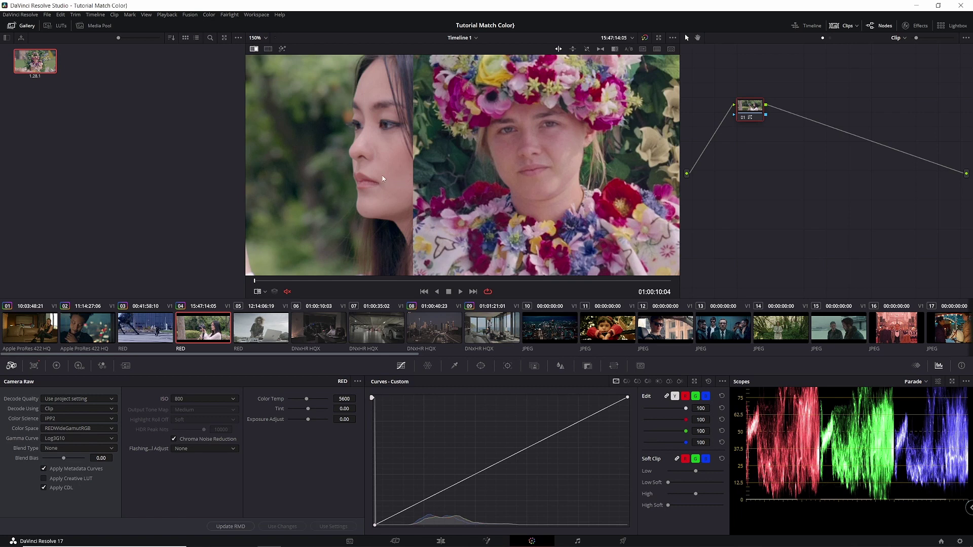
scroll(405, 176, "down", 1)
scroll(426, 167, "down", 1)
scroll(439, 150, "down", 1)
scroll(451, 131, "down", 1)
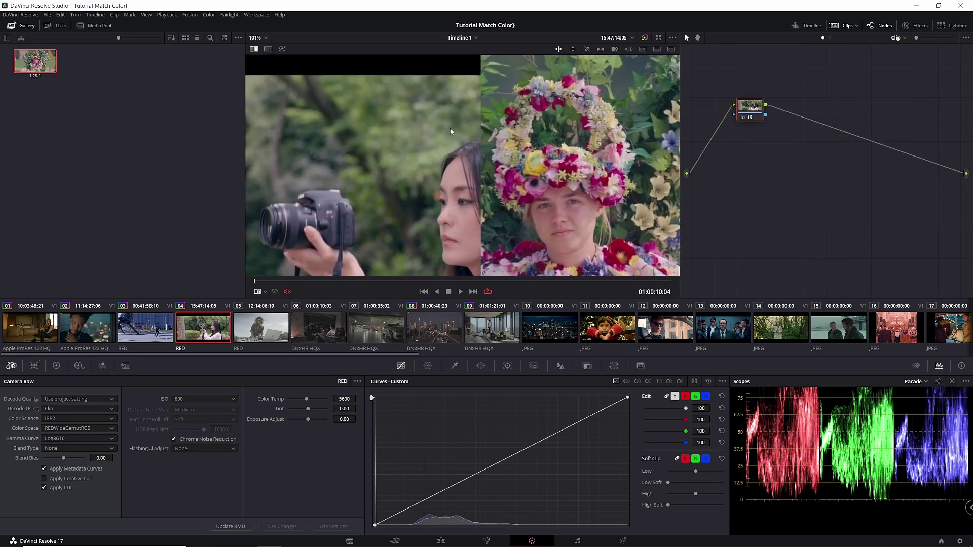
scroll(466, 129, "down", 1)
scroll(487, 127, "down", 1)
scroll(507, 124, "down", 1)
scroll(525, 121, "down", 1)
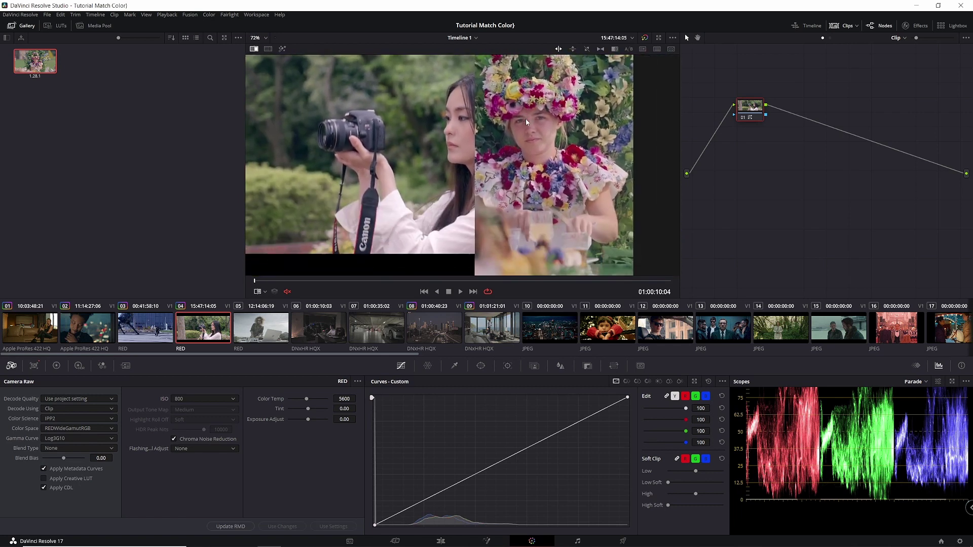
scroll(526, 122, "down", 2)
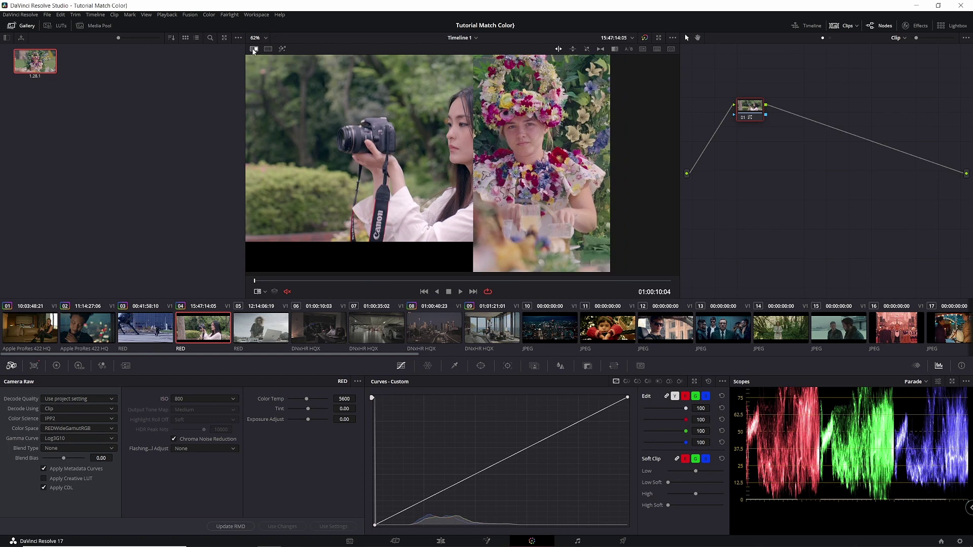
left_click(253, 50)
scroll(507, 91, "down", 2)
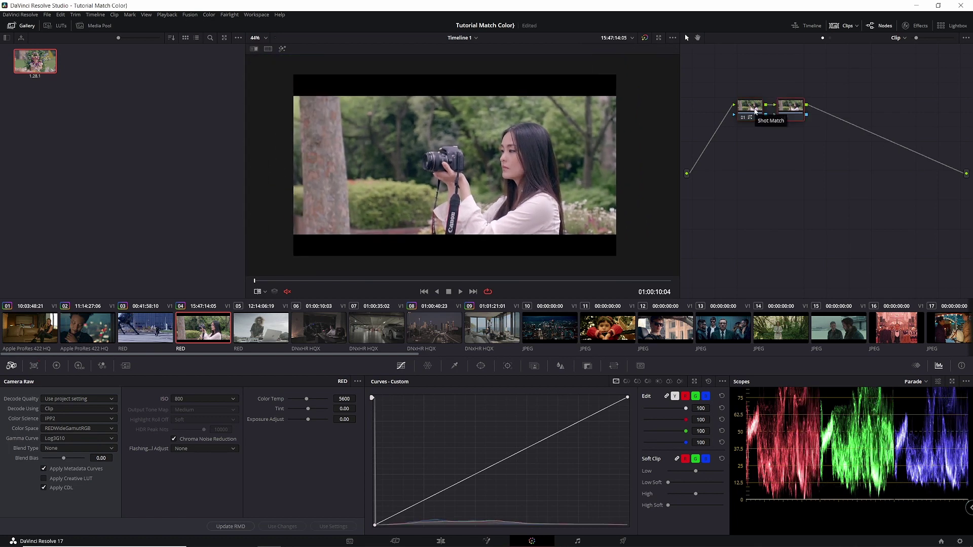
Step: Add serial node 02 and raise contrast with a lower pivot in the Color Wheels
key("alt+s")
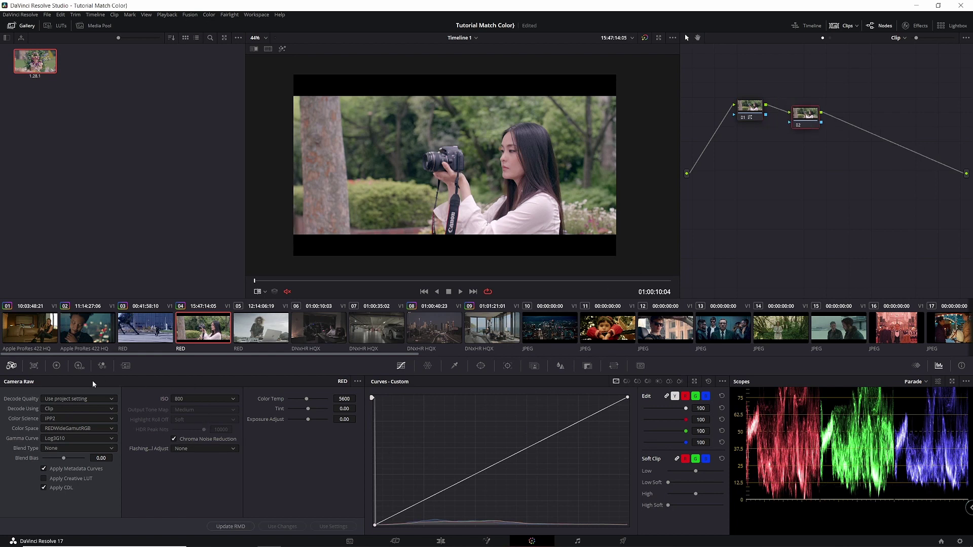
left_click(57, 364)
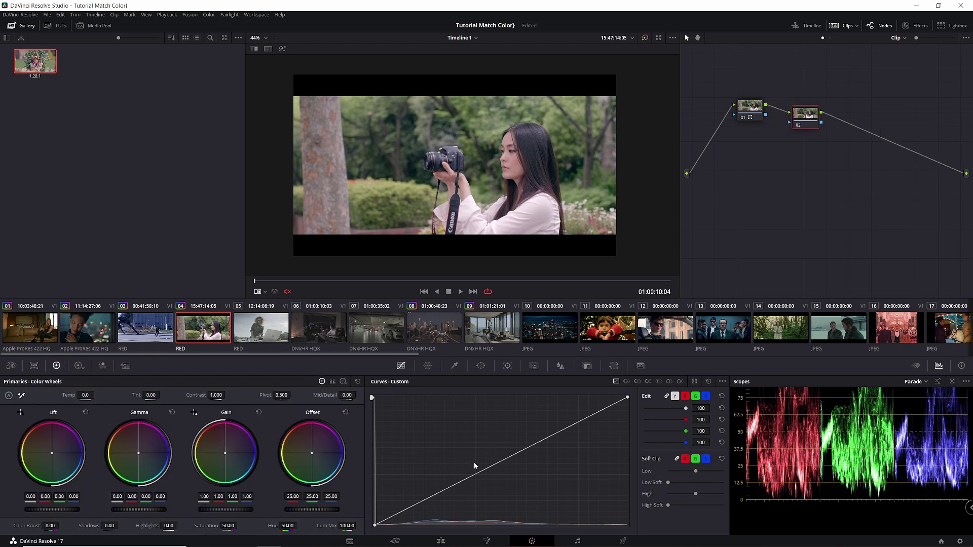
left_click_drag(227, 395, 217, 396)
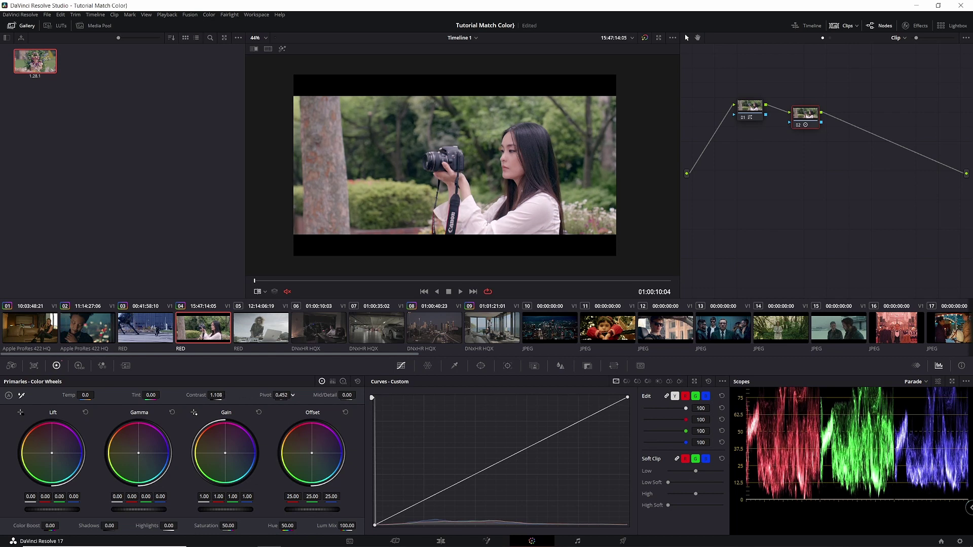
left_click_drag(282, 395, 273, 395)
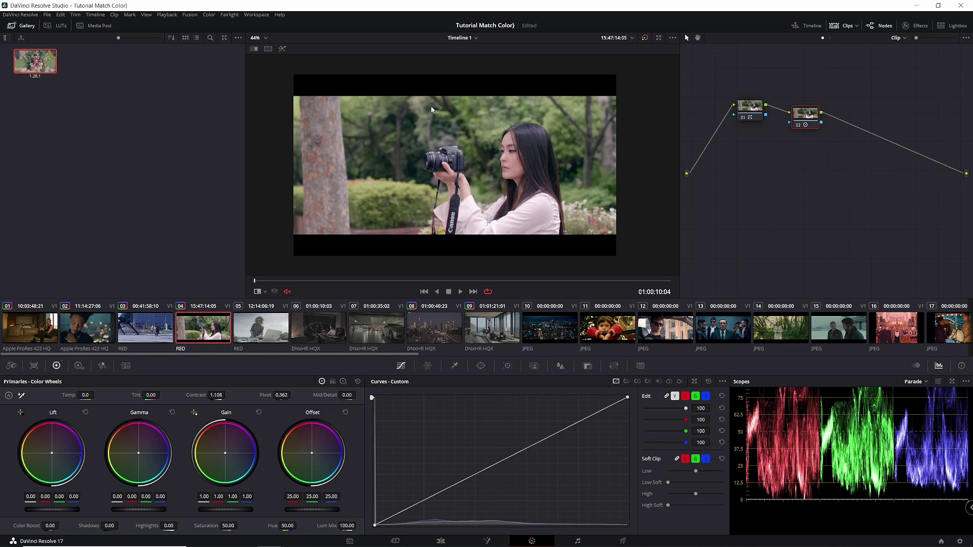
Step: Review the grade full screen, bypassing it off and back on to compare
key("ctrl+f")
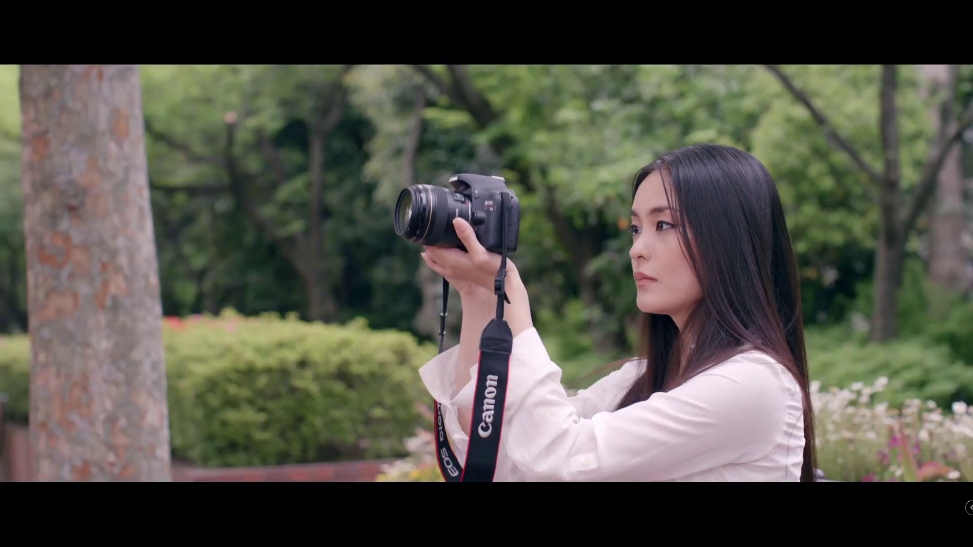
key("shift+d")
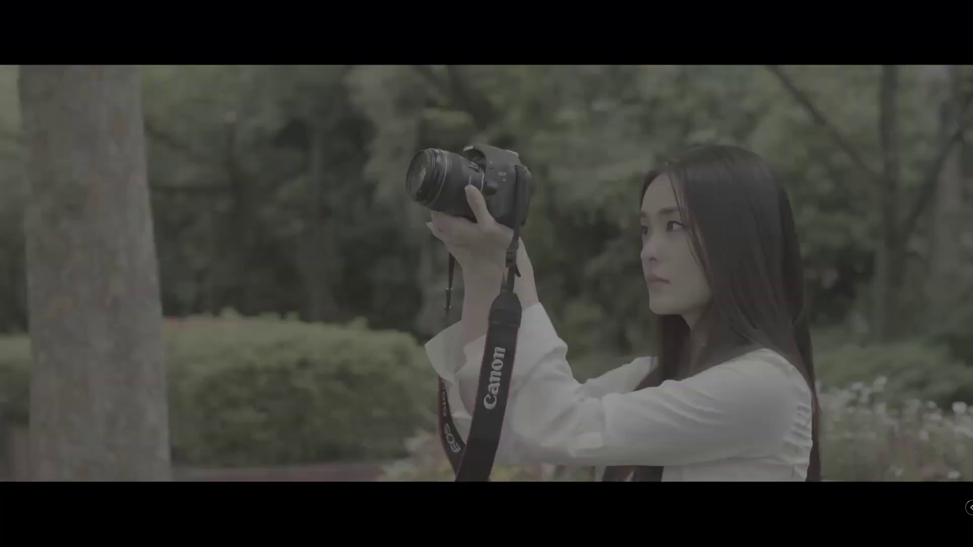
key("shift+d")
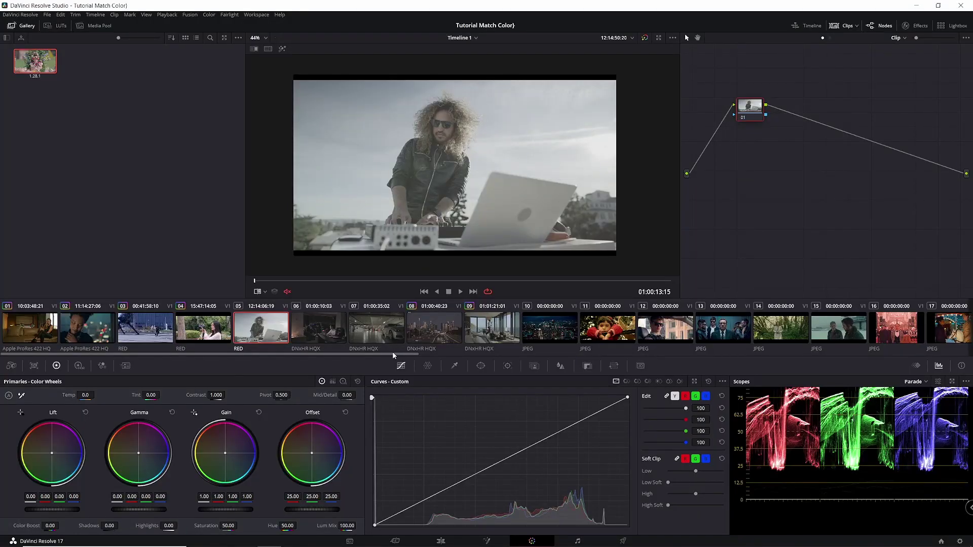
Step: Shot-match DJ clip 05 to car-driver clip 12 for a warm sunset look, then scrub to check
left_click_drag(393, 355, 448, 359)
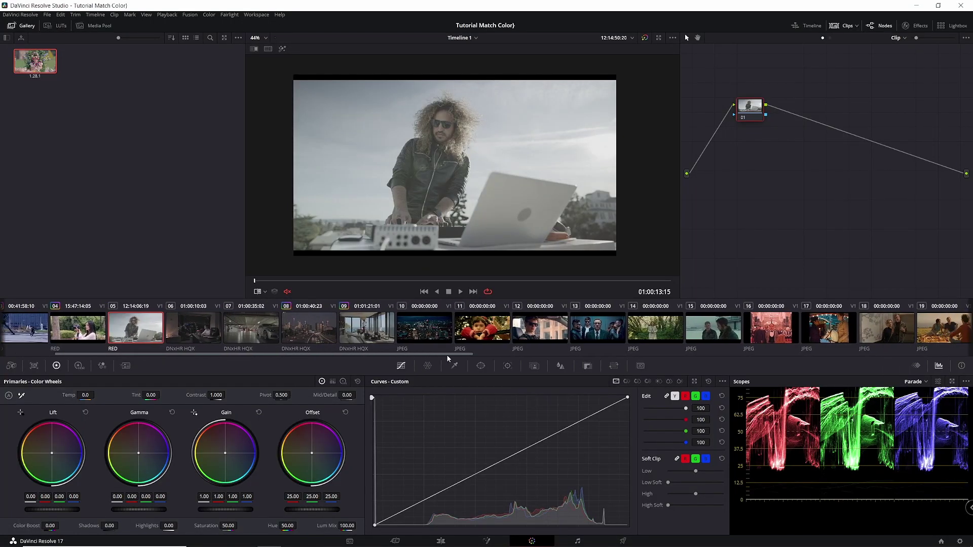
mouse_move(447, 358)
left_mouse_down()
mouse_move(930, 355)
mouse_move(343, 361)
mouse_move(452, 364)
left_mouse_up()
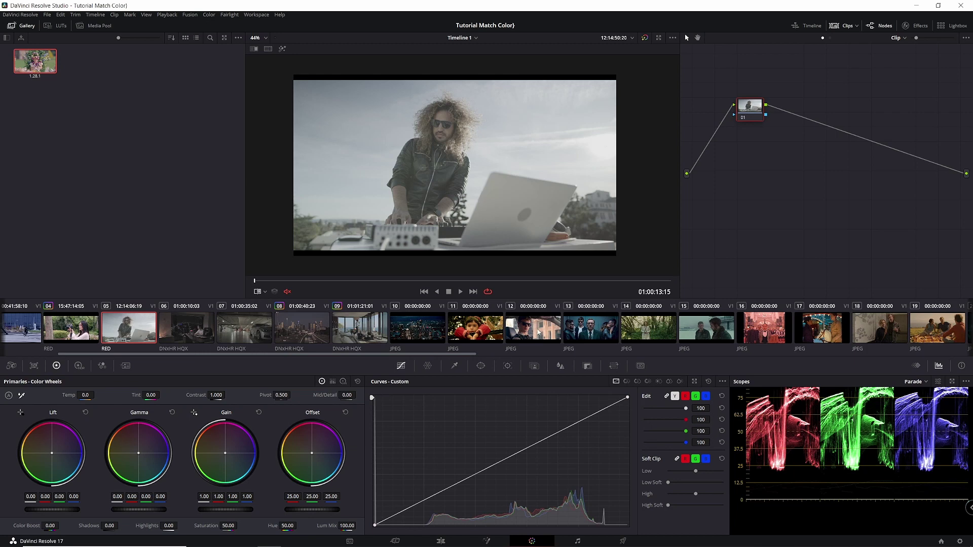
left_click(539, 333)
left_click(133, 327)
right_click(538, 329)
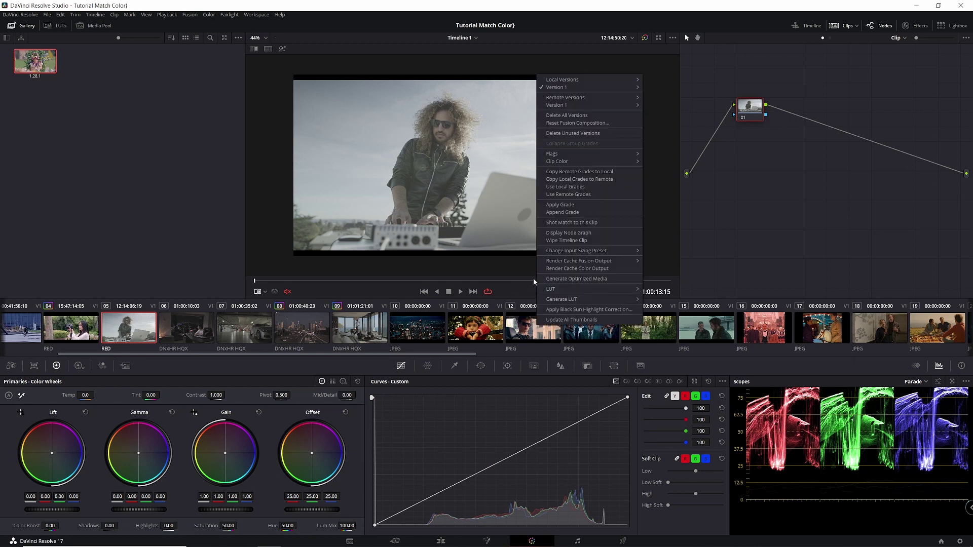
left_click(563, 223)
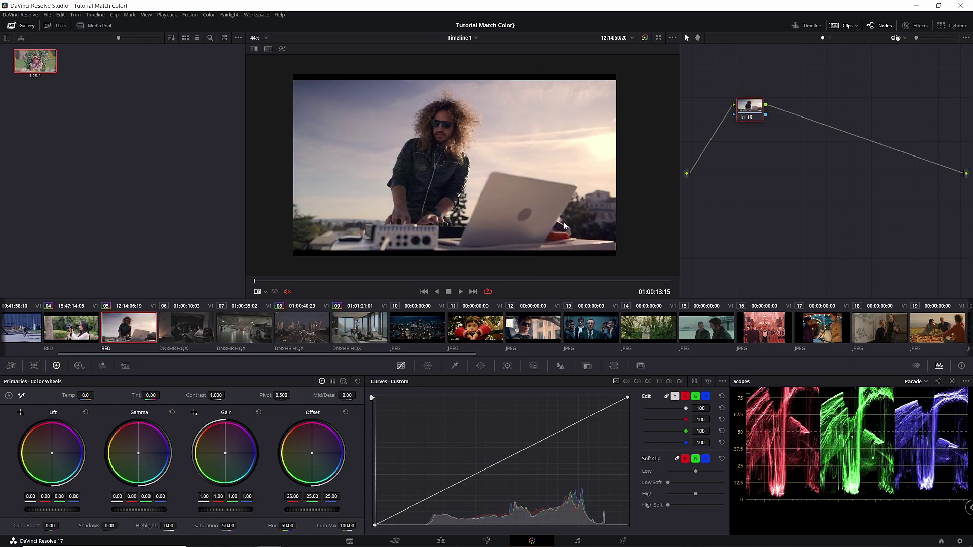
left_click_drag(330, 281, 496, 281)
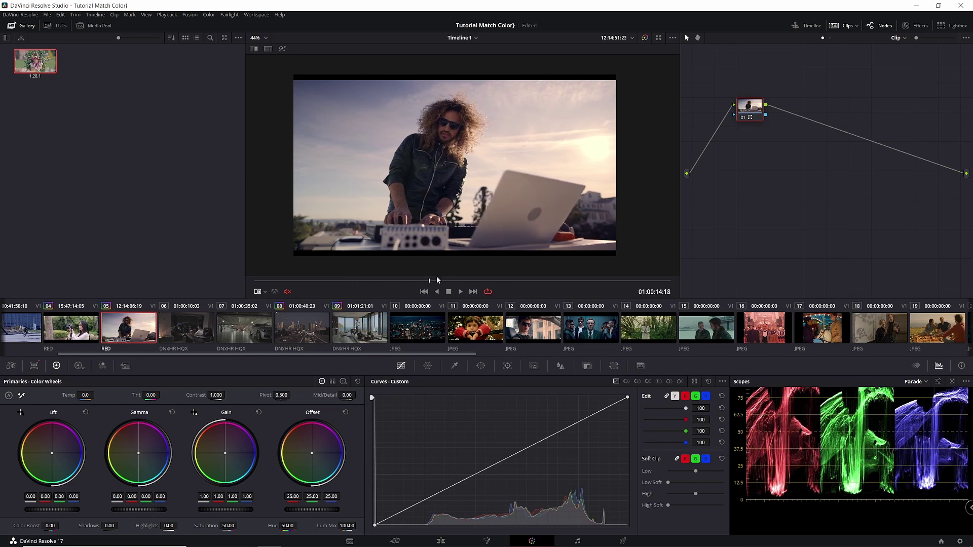
left_click(531, 323)
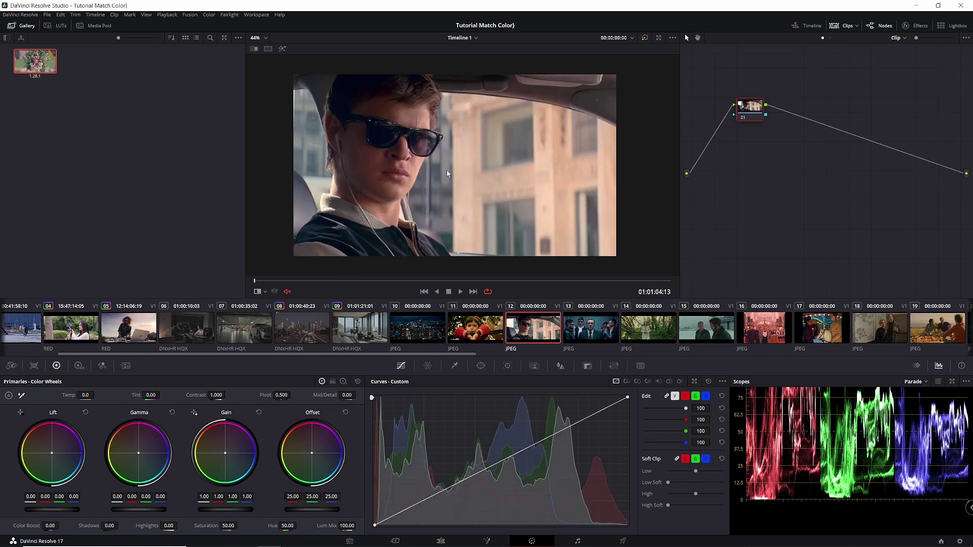
Step: Grab a still of car-driver clip 12 and return to DJ clip 05
right_click(451, 169)
left_click(471, 178)
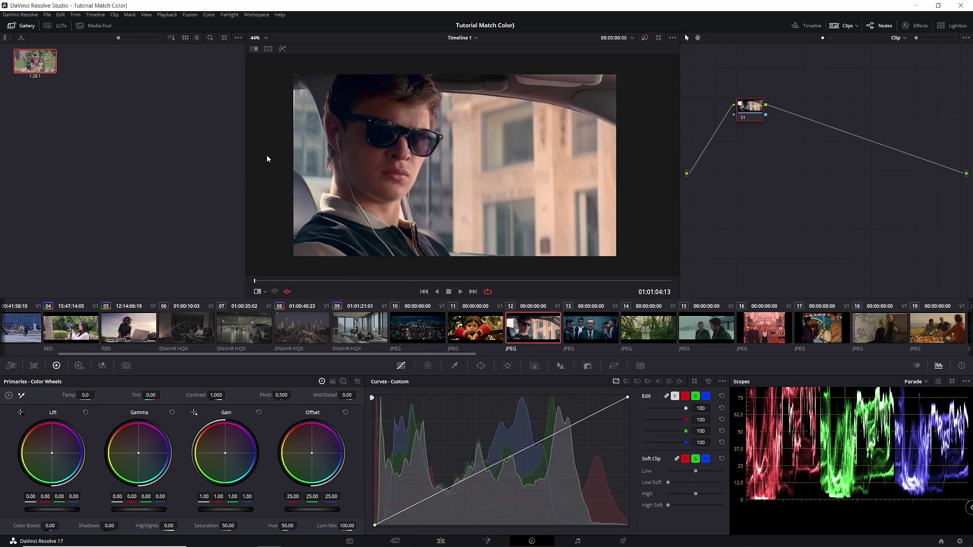
left_click(120, 326)
Step: Wipe-compare clip 05 against the saved still, turn the wipe off, and add serial node 02
left_click(267, 51)
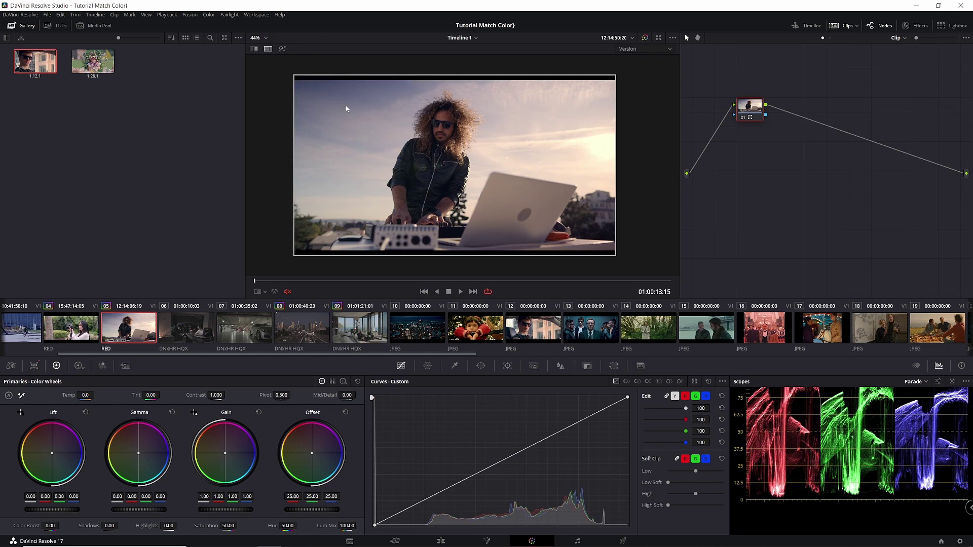
left_click(254, 50)
left_click_drag(527, 135, 456, 135)
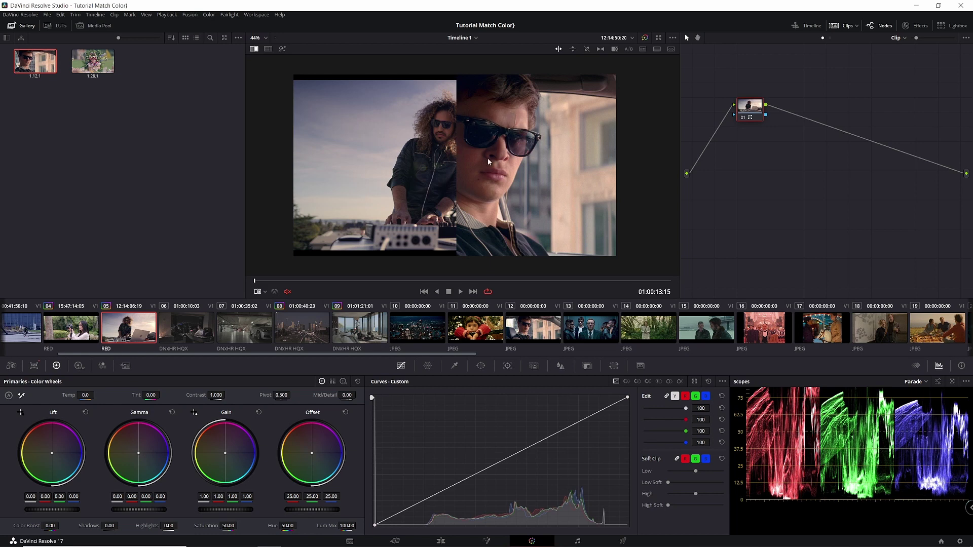
left_click_drag(459, 137, 600, 135)
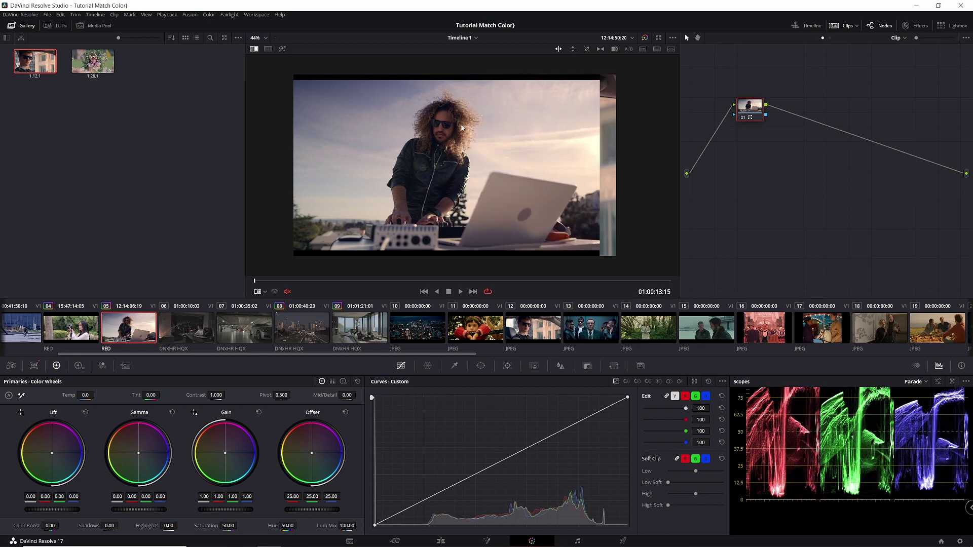
left_click(254, 49)
left_click_drag(751, 108, 796, 131)
key("alt+s")
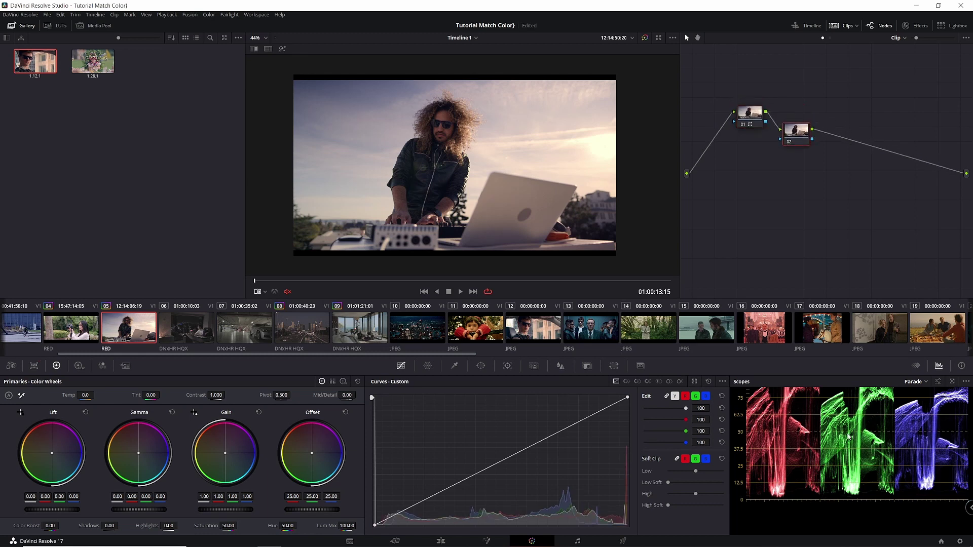
Step: On node 02, pull the custom curve's white point down and lift the midtones with a point
left_click_drag(849, 436, 845, 463)
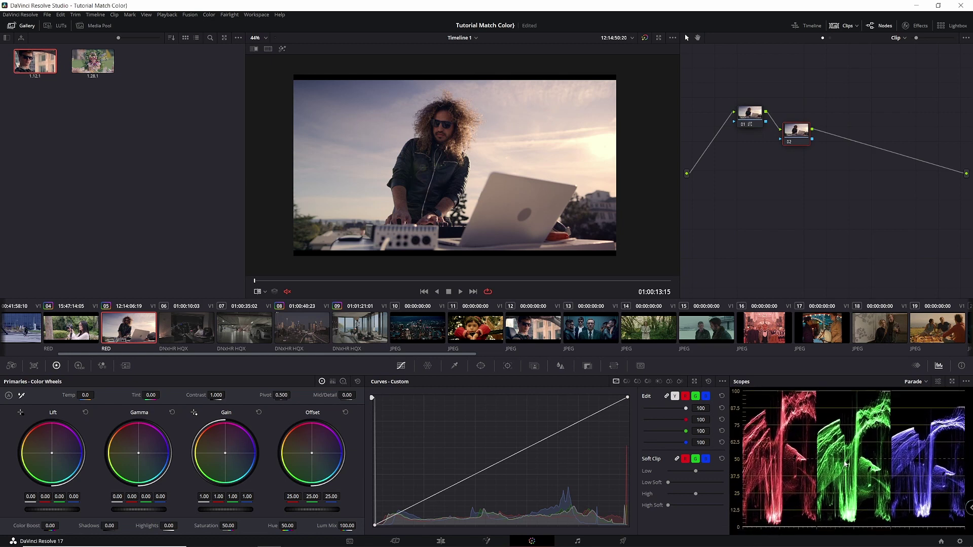
scroll(822, 439, "up", 2)
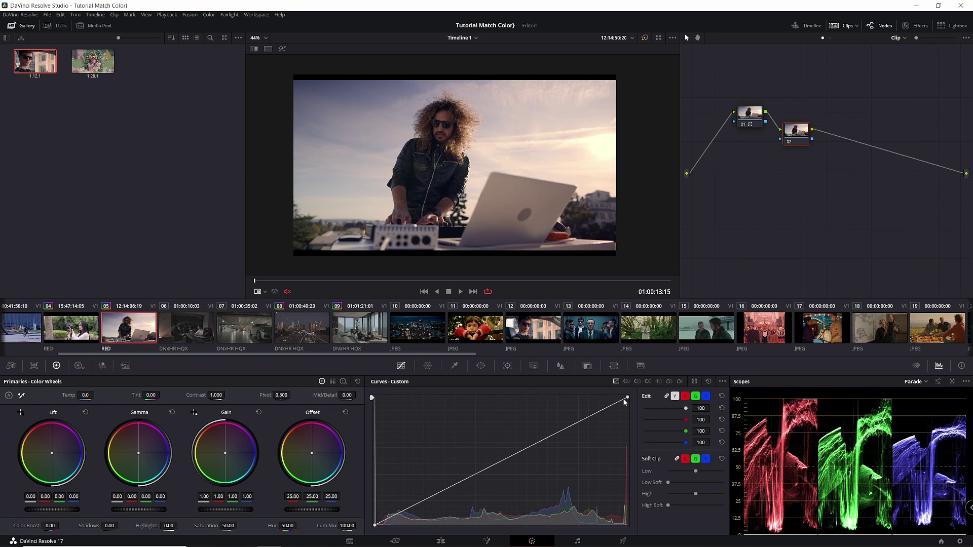
left_click_drag(628, 400, 628, 417)
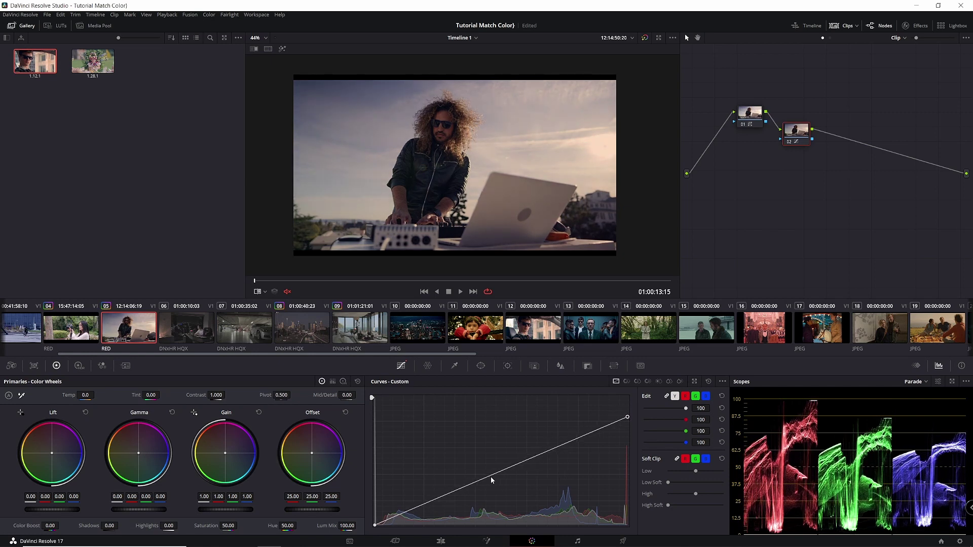
left_click_drag(491, 477, 487, 466)
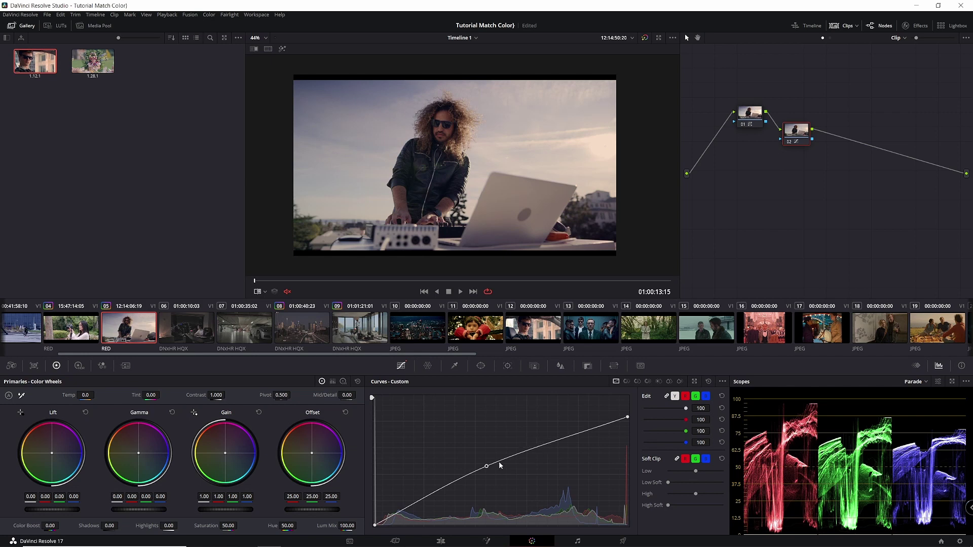
left_click_drag(488, 469, 488, 467)
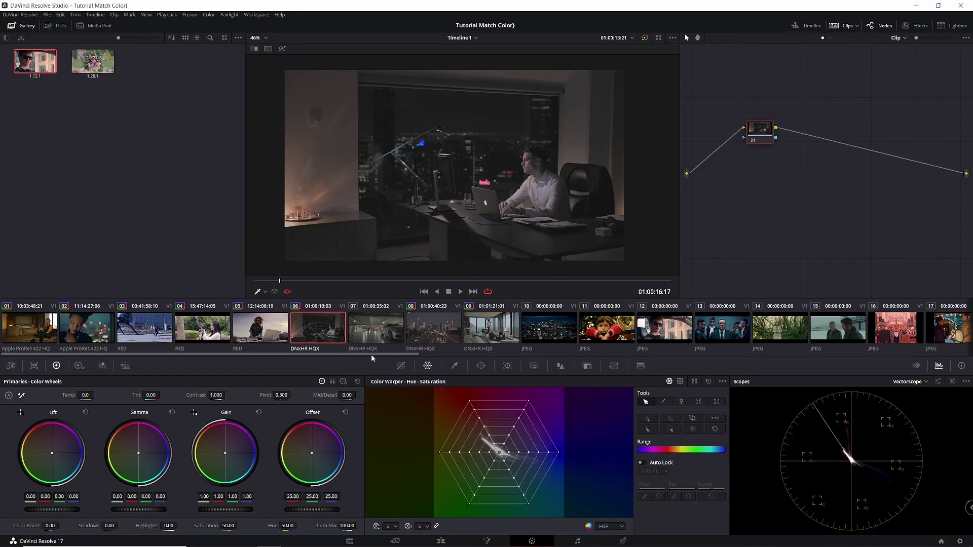
left_click_drag(371, 354, 657, 342)
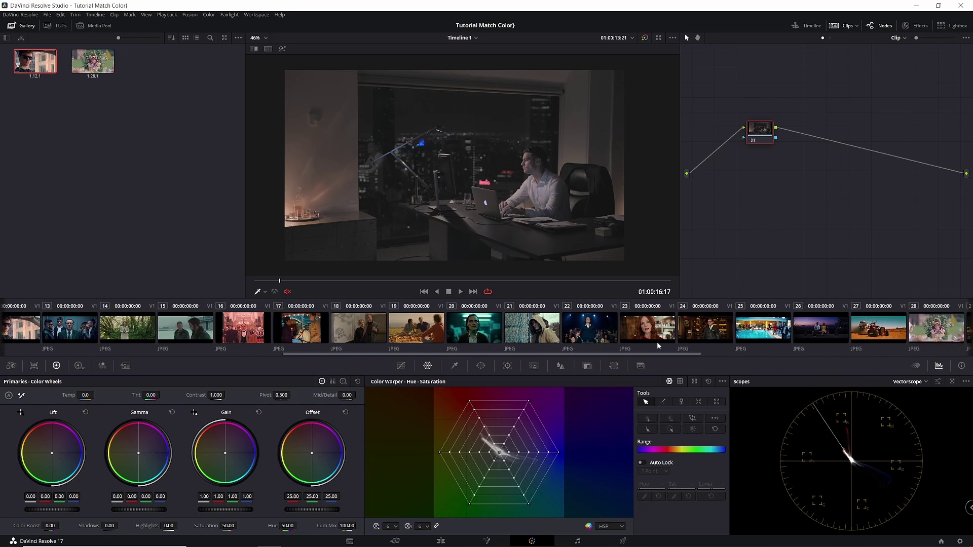
Step: Try shot-matching the night office clip to several different JPEG reference shots
right_click(580, 331)
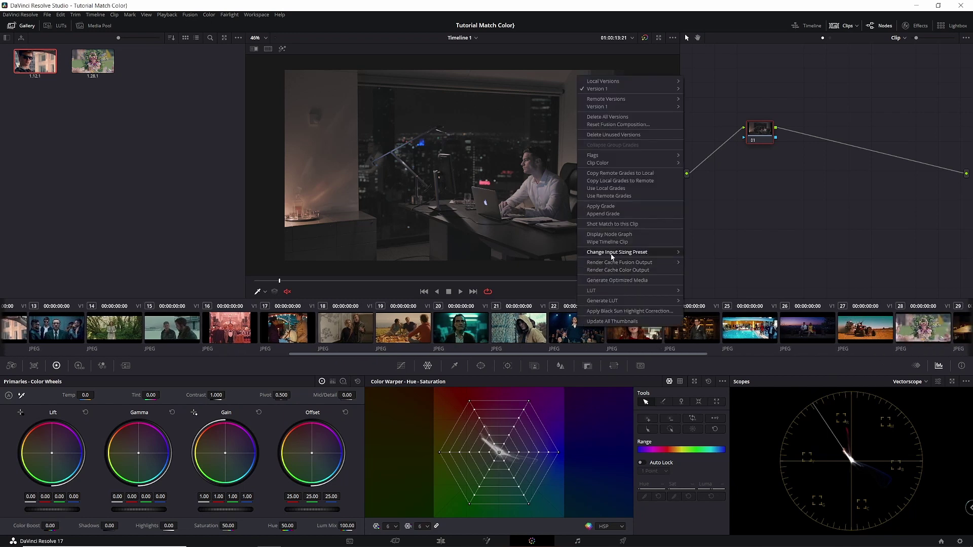
left_click(615, 224)
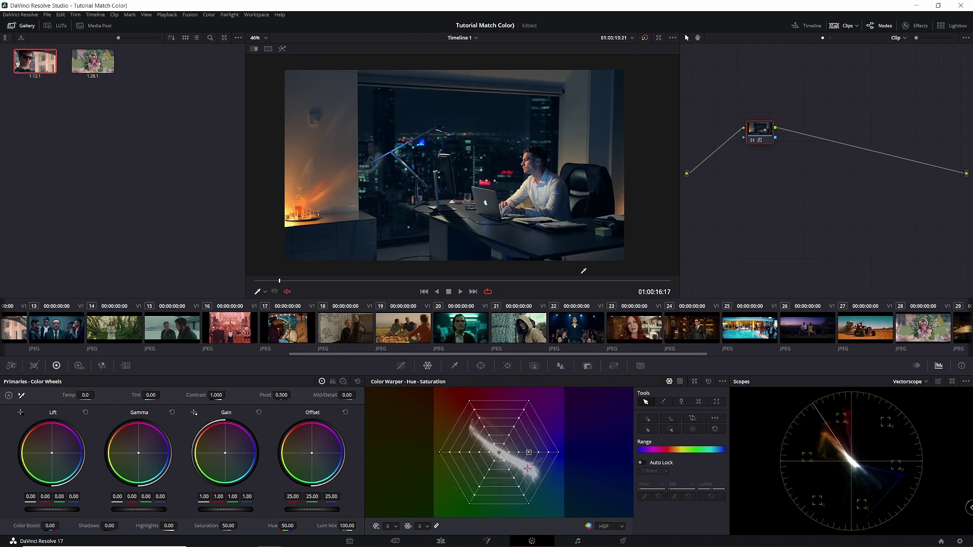
right_click(806, 329)
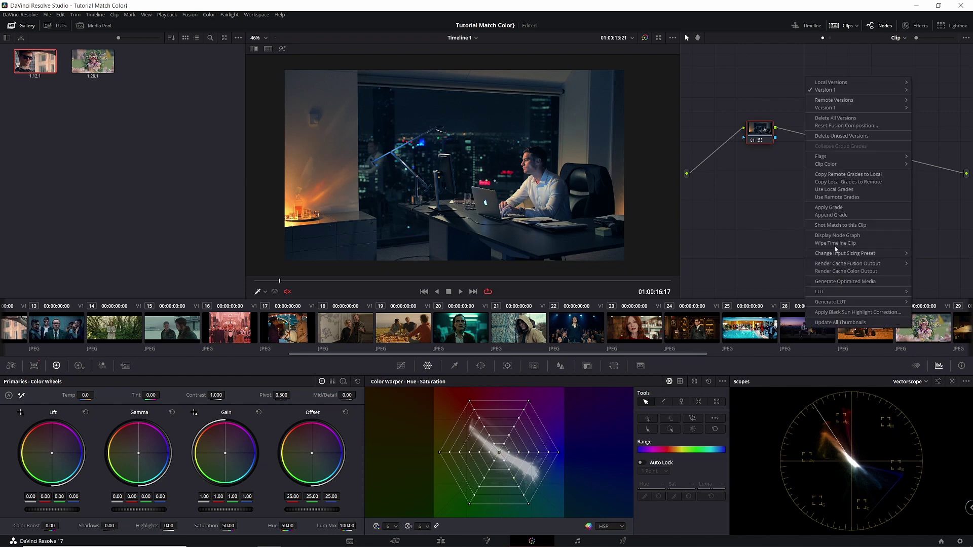
left_click(830, 225)
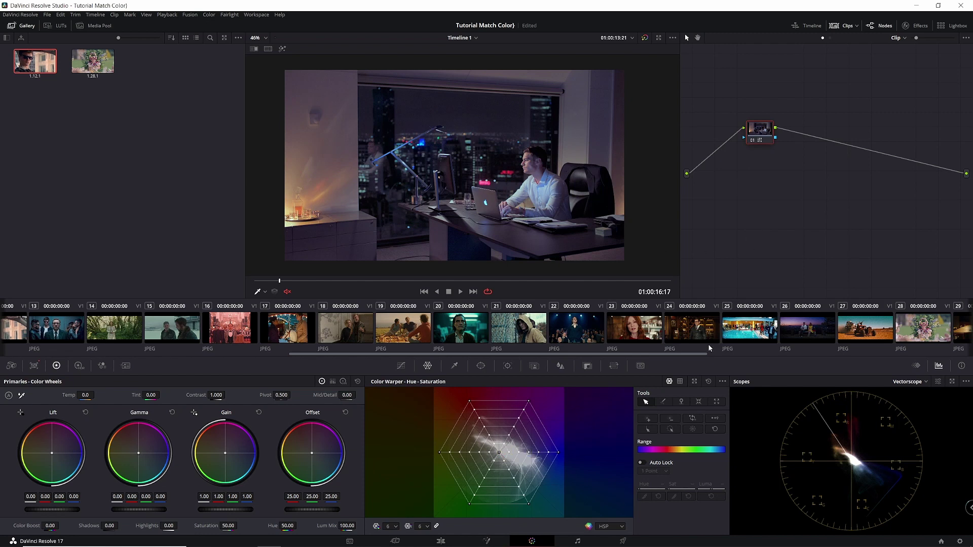
left_click_drag(700, 354, 965, 354)
right_click(867, 327)
left_click(899, 224)
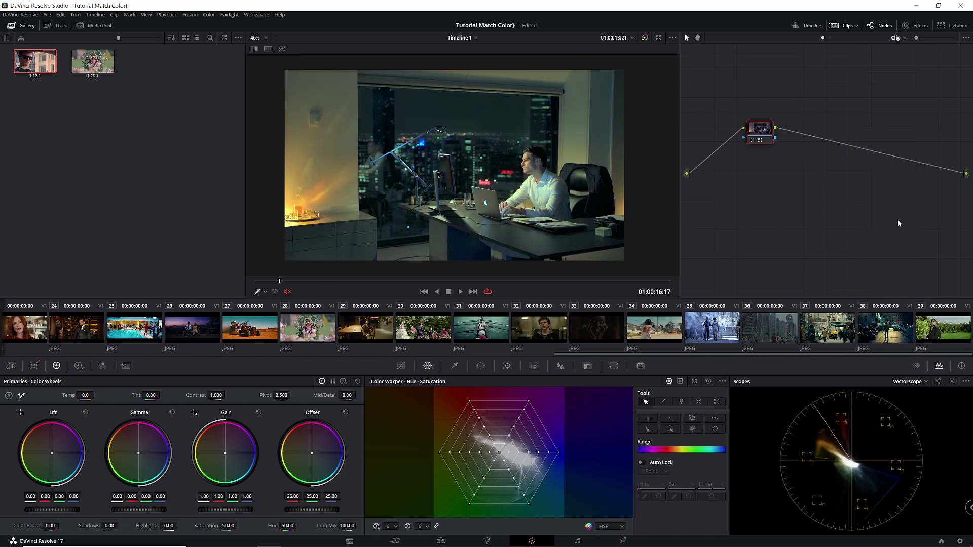
left_click_drag(593, 353, 284, 359)
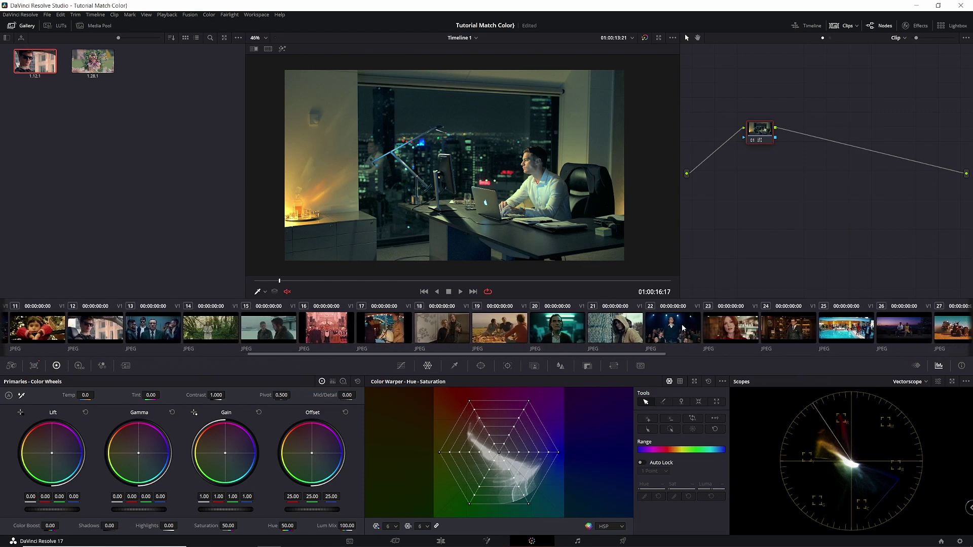
Step: Match to clip 20's green look, then settle on clip 22's warmer look
right_click(547, 331)
left_click(578, 227)
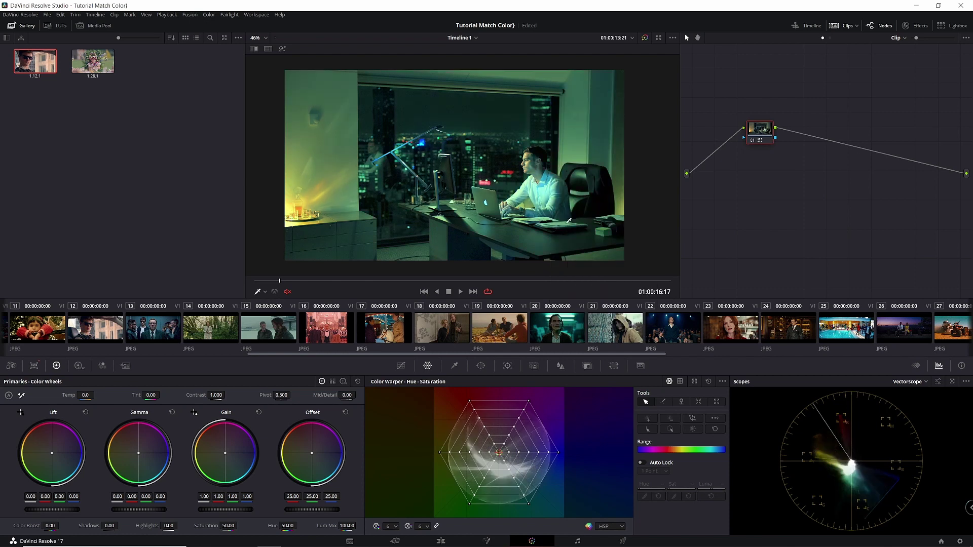
right_click(673, 323)
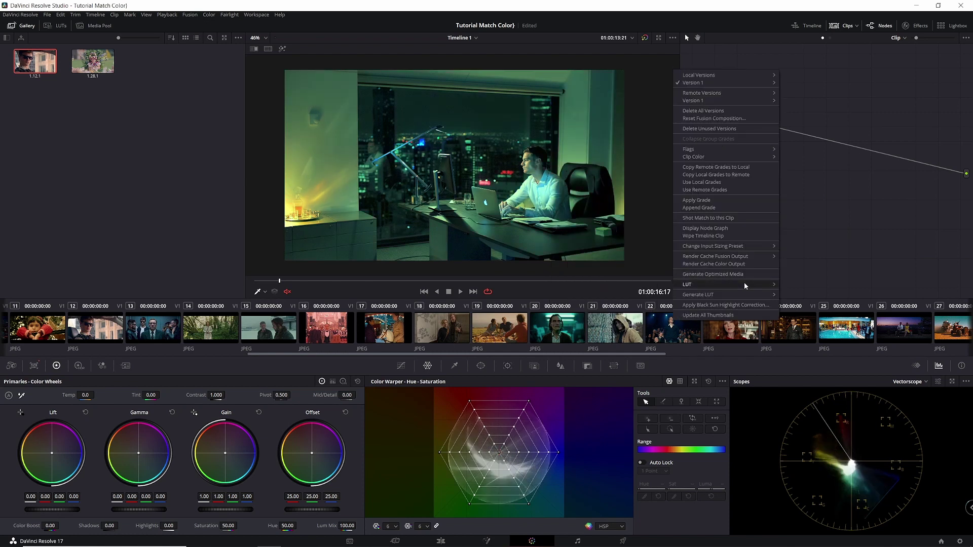
left_click(705, 220)
left_click_drag(765, 128, 751, 157)
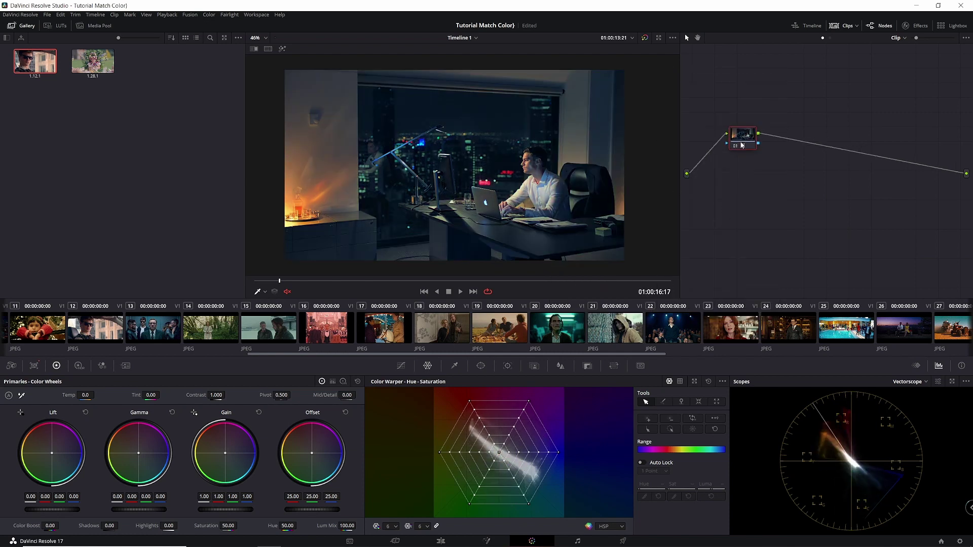
Step: Add serial node 02 and set up Hue vs Sat curve points
key("alt+s")
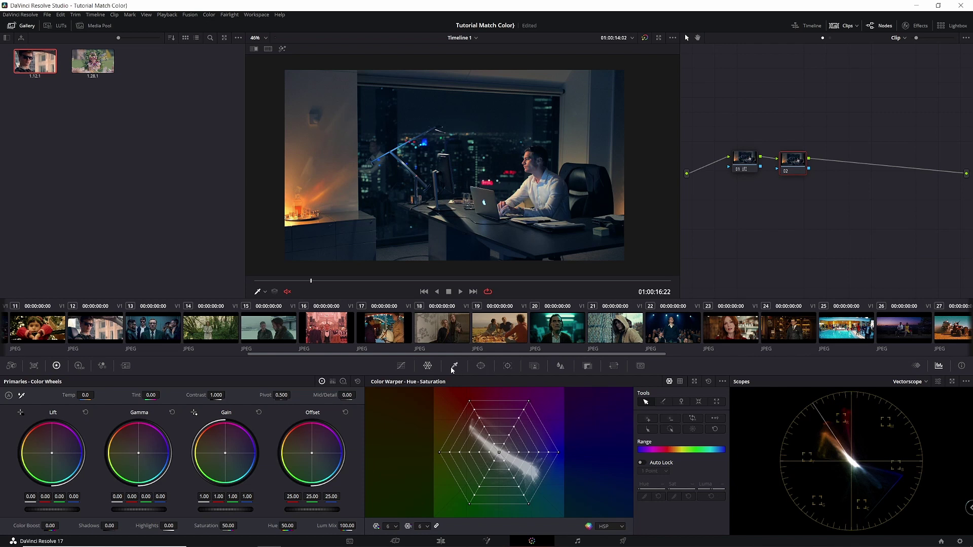
left_click(401, 366)
left_click(636, 382)
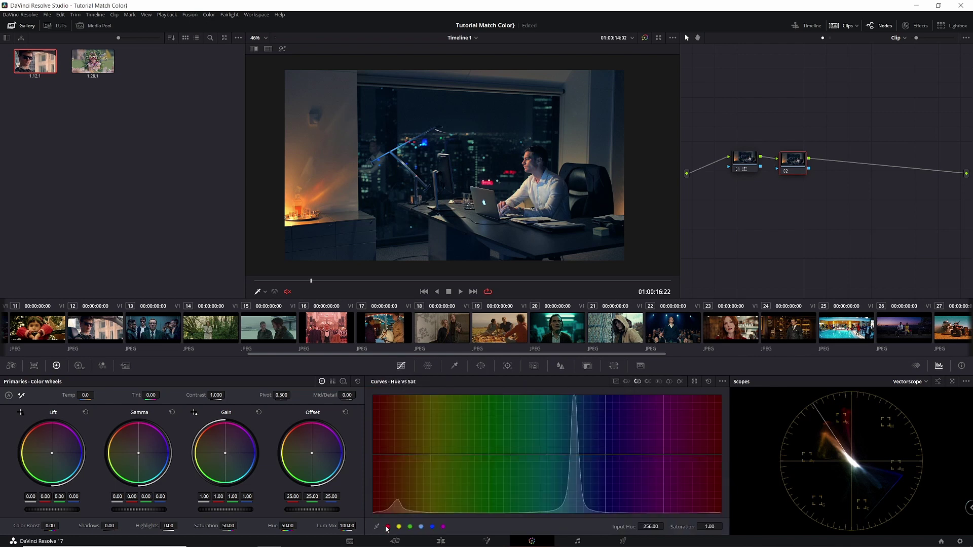
left_click(410, 527)
left_click(443, 527)
Step: Lower red and cyan saturation, trim blue to 0.93, then add serial node 03
left_click_drag(374, 455, 373, 477)
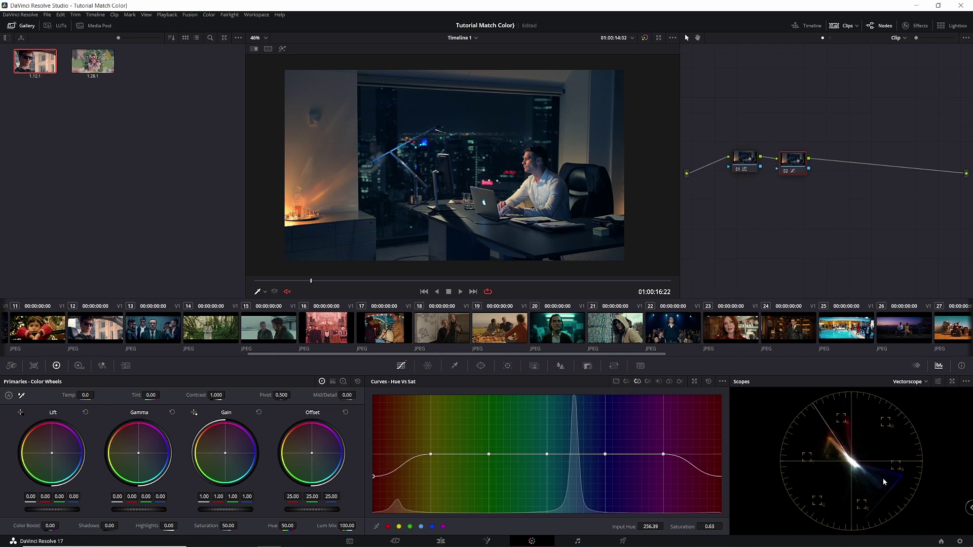
left_click_drag(605, 455, 604, 471)
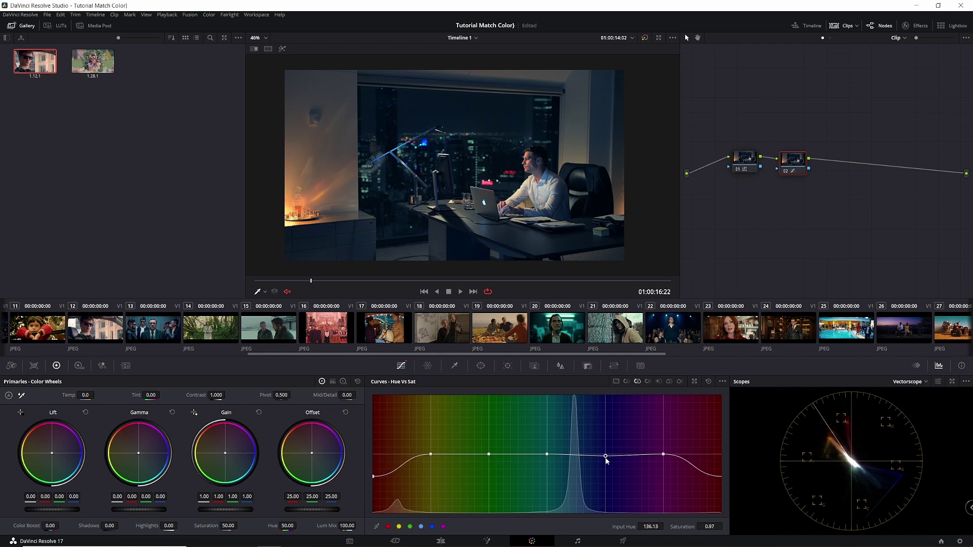
left_click(547, 455)
left_click_drag(548, 454, 546, 466)
left_click_drag(604, 470, 602, 458)
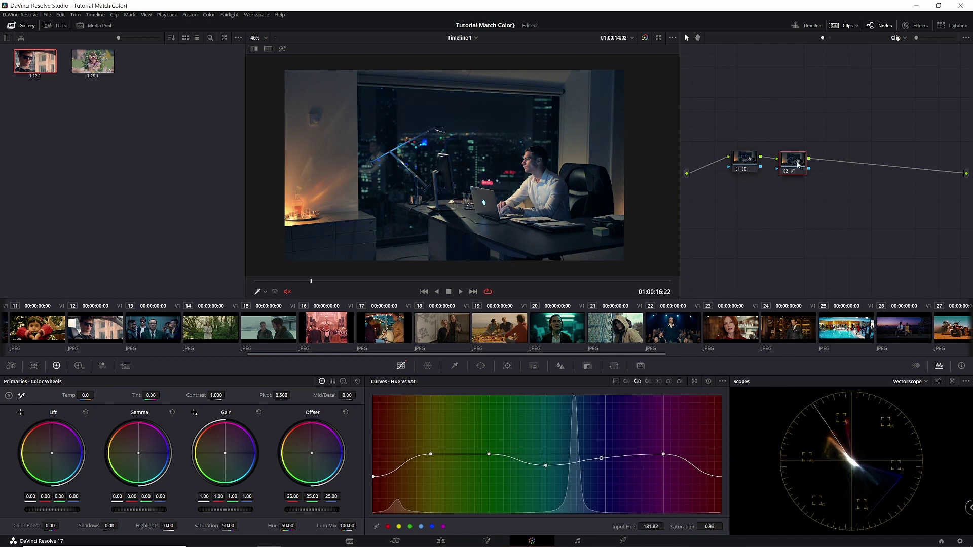
left_click_drag(797, 166, 812, 165)
key("alt+s")
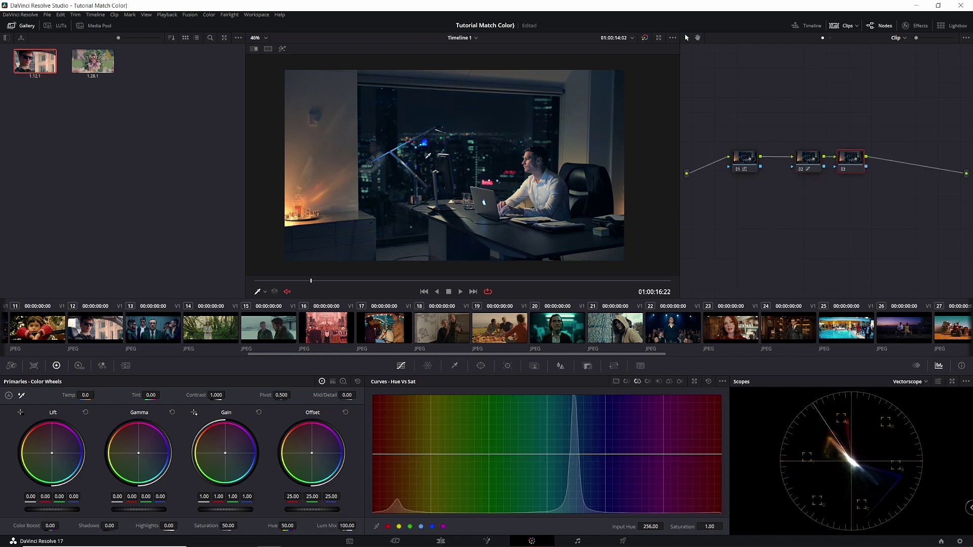
Step: Zero saturation on a sampled hue range (center 93.0) in node 03, show the RGB parade, and add node 04
left_click(455, 366)
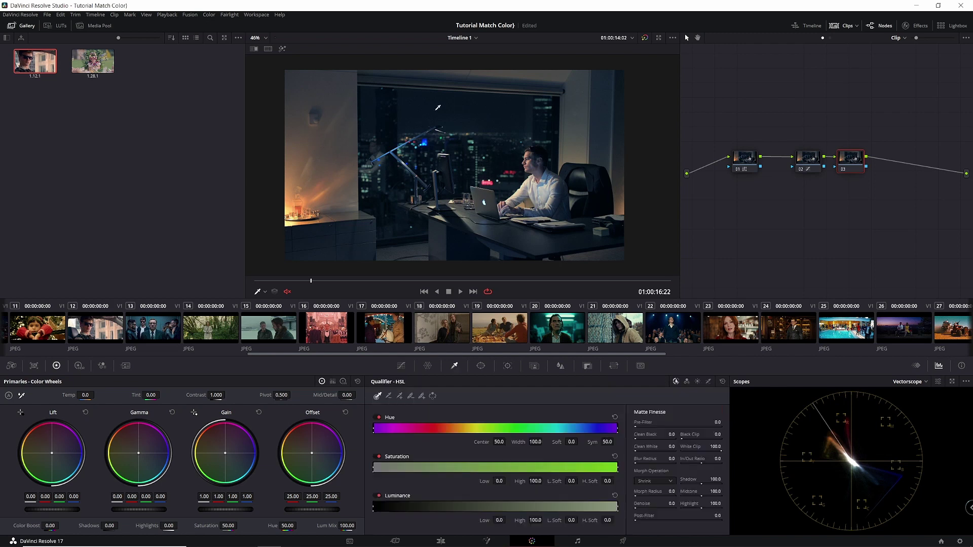
left_click(422, 139)
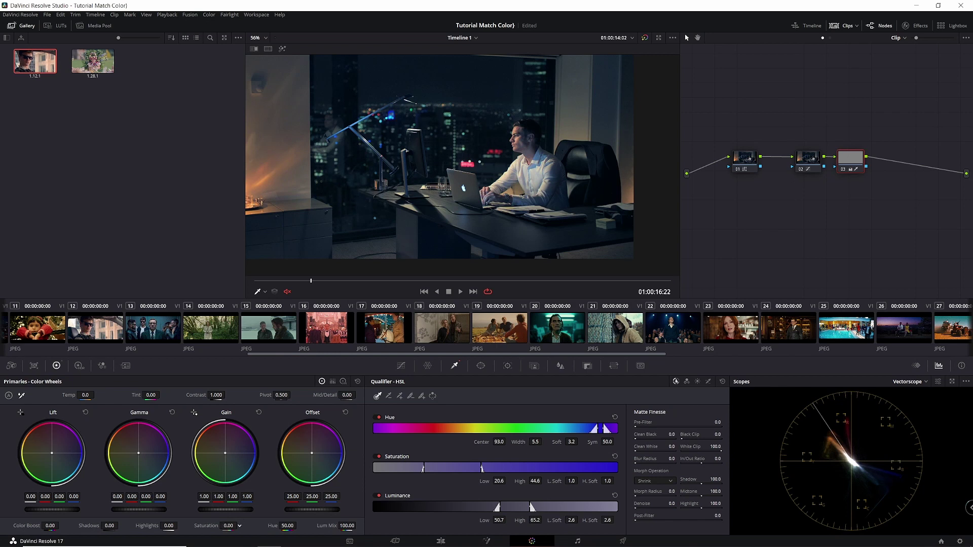
left_click(909, 382)
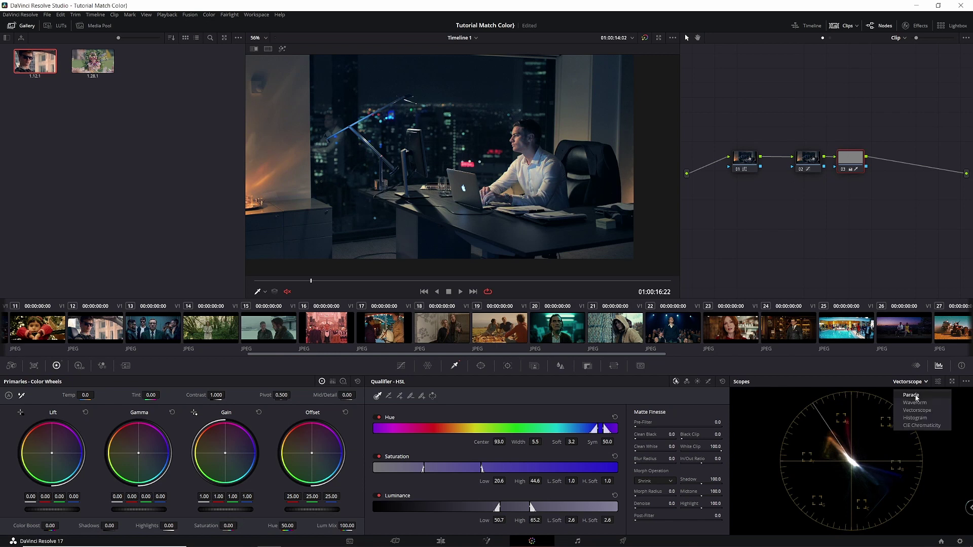
left_click(911, 395)
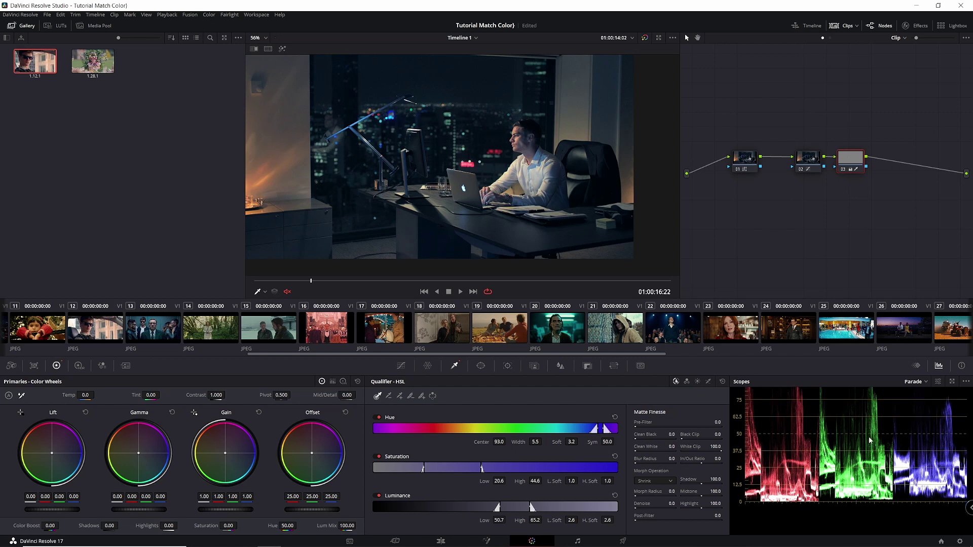
left_click(851, 163)
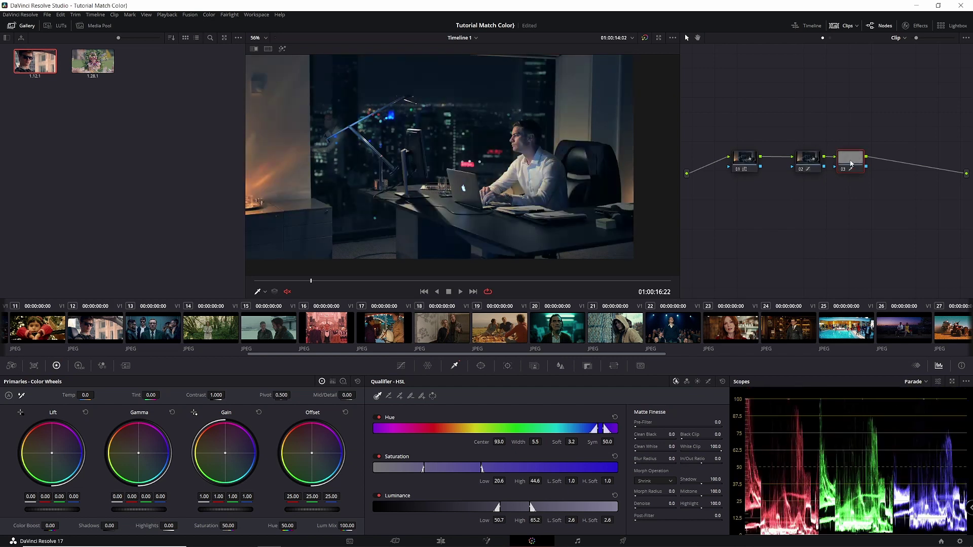
key("alt+s")
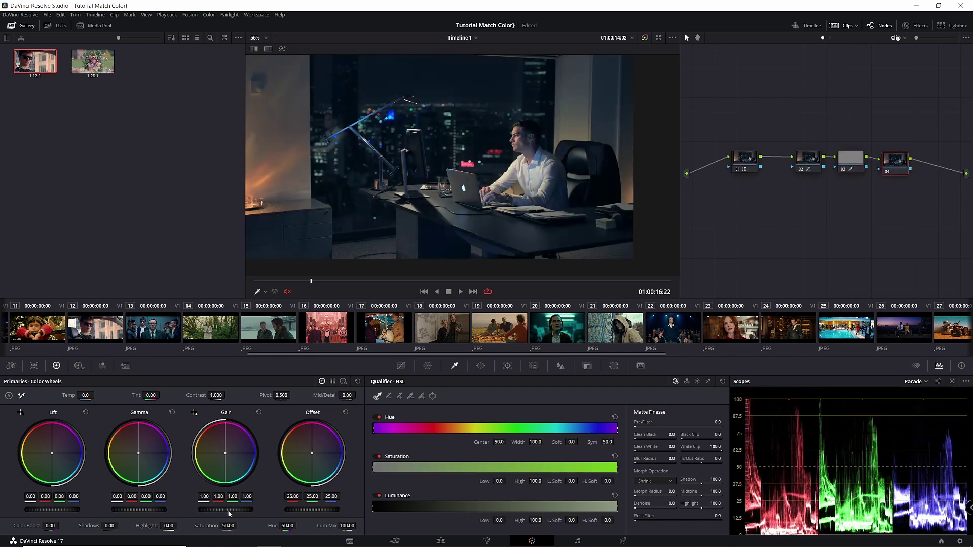
Step: Set node 04's gain to 0.75, gamma to 0.03 and lift to 0.01
left_click_drag(229, 513, 213, 510)
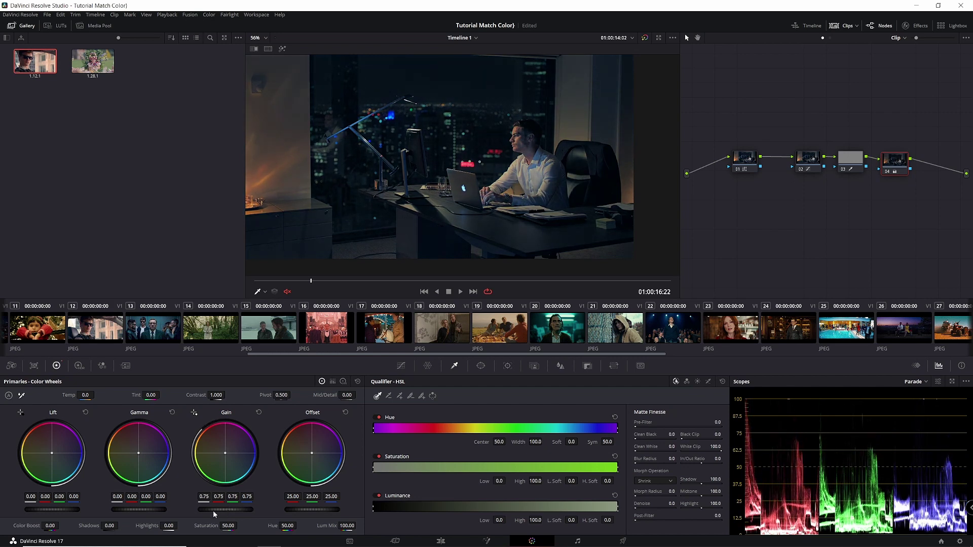
left_click_drag(150, 513, 150, 515)
scroll(837, 462, "down", 2)
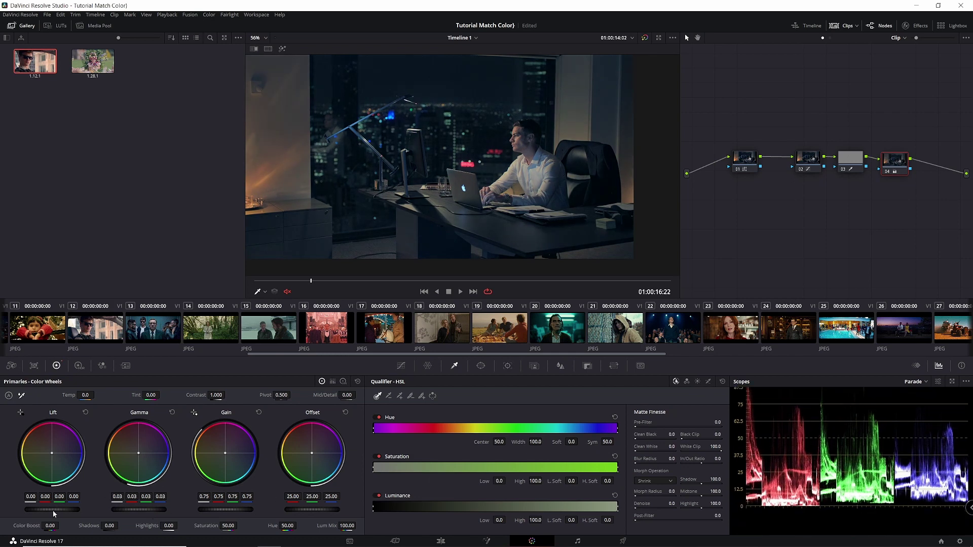
left_click_drag(52, 510, 53, 510)
Step: Add a two-point custom curve with raised highlights and slightly adjusted shadows
left_click(401, 366)
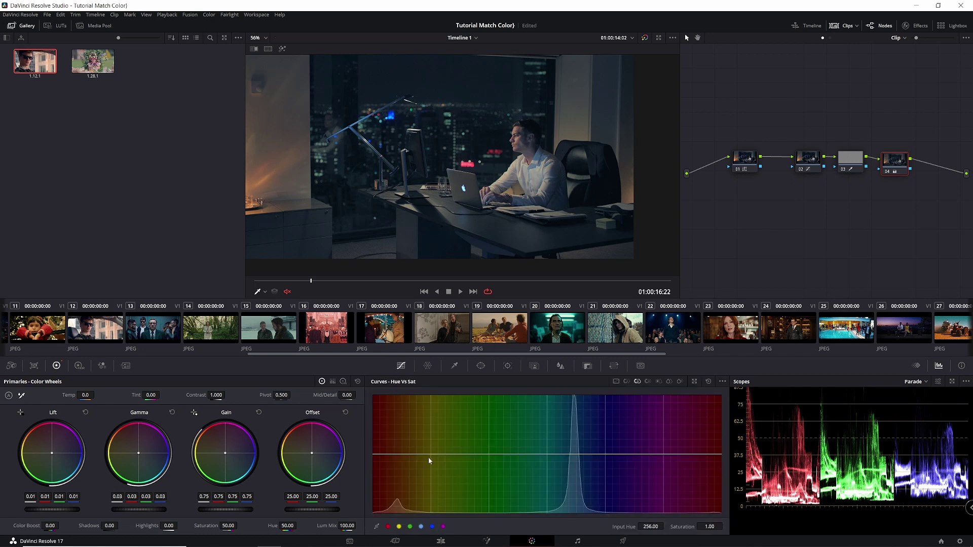
left_click(617, 381)
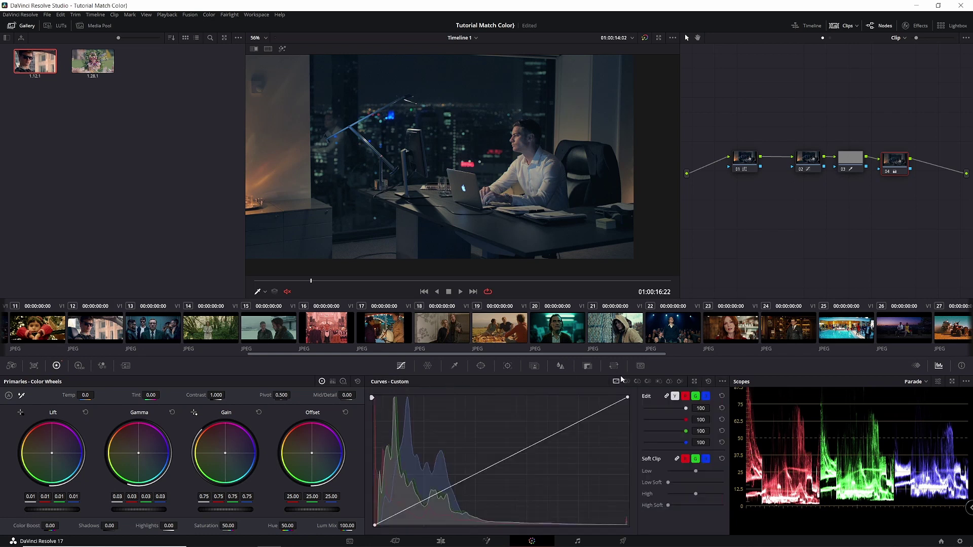
left_click(427, 503)
left_click(519, 458)
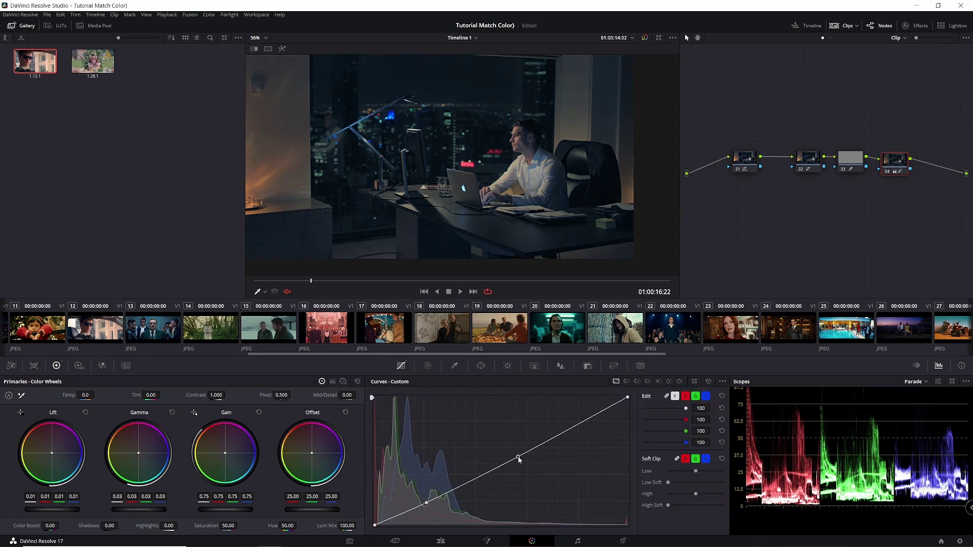
left_click_drag(518, 458, 515, 451)
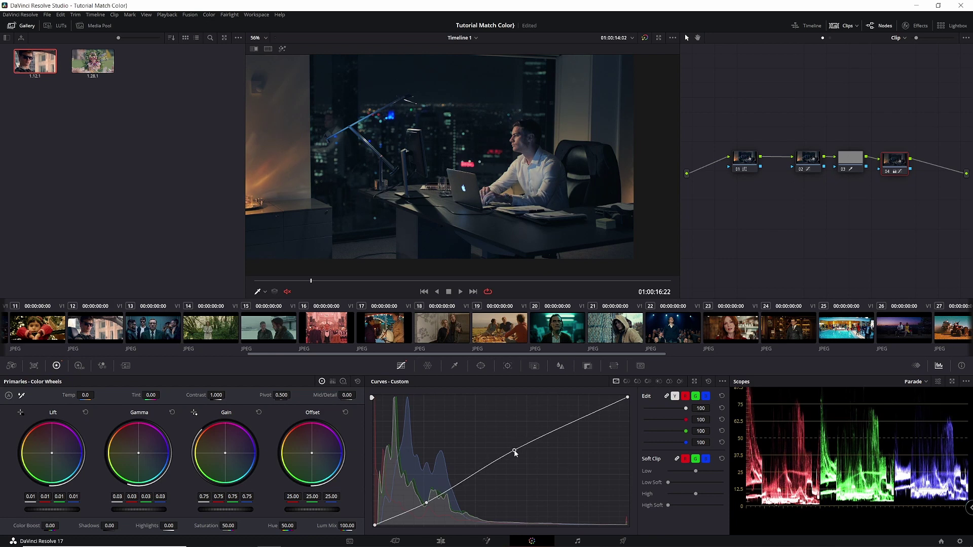
left_click_drag(427, 503, 427, 502)
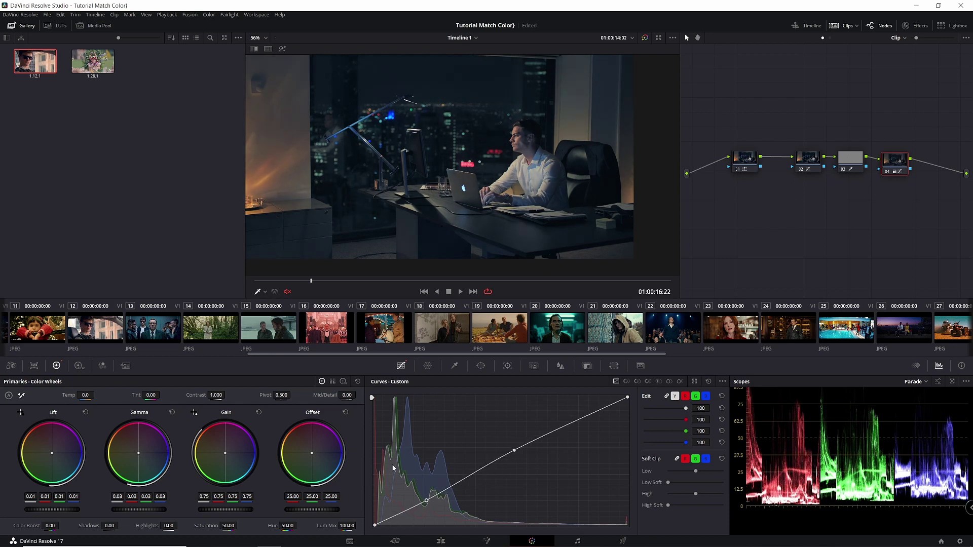
Step: Save the project and toggle the grade off and on to compare against the ungraded clip
key("ctrl+s")
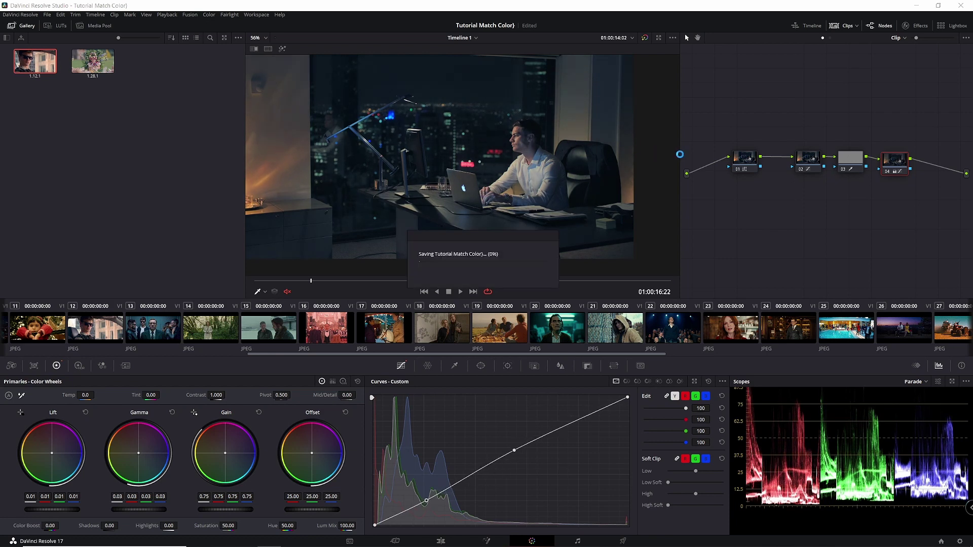
left_click(644, 39)
left_click(646, 41)
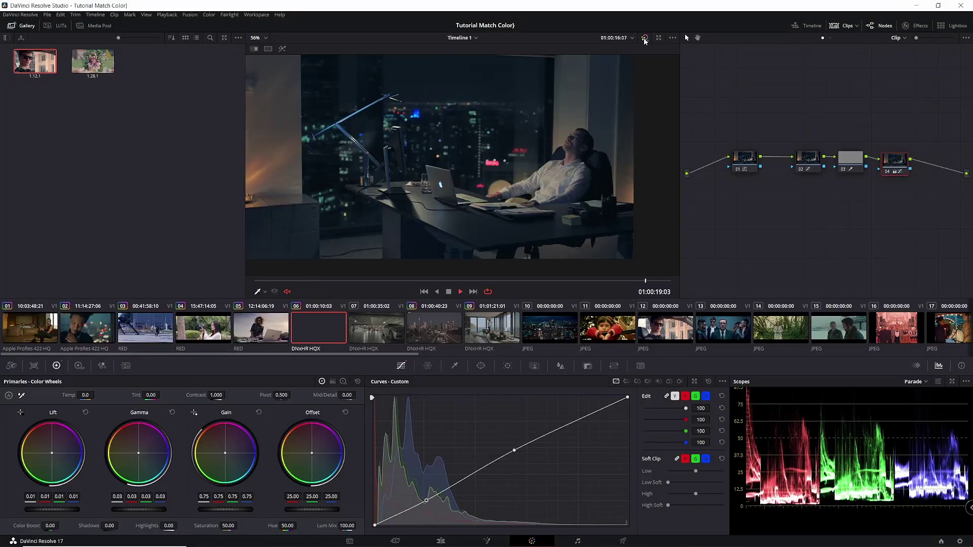
left_click(645, 40)
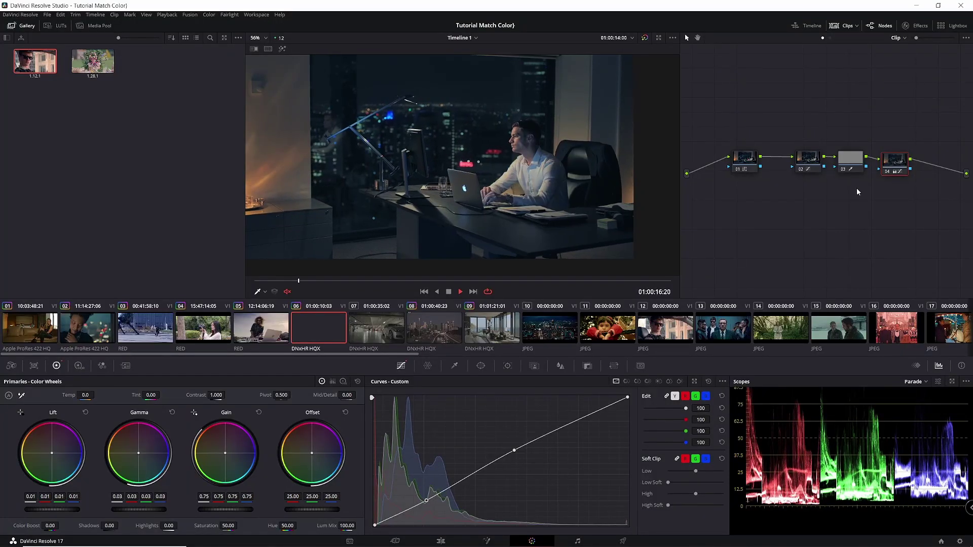
Step: Open the Color Warper palette
left_click(916, 382)
left_click(428, 366)
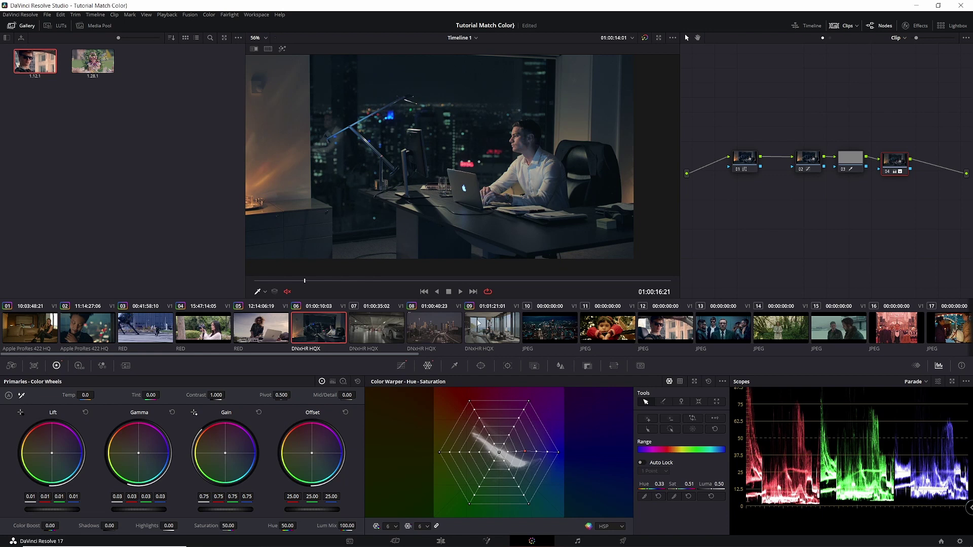
left_click(381, 323)
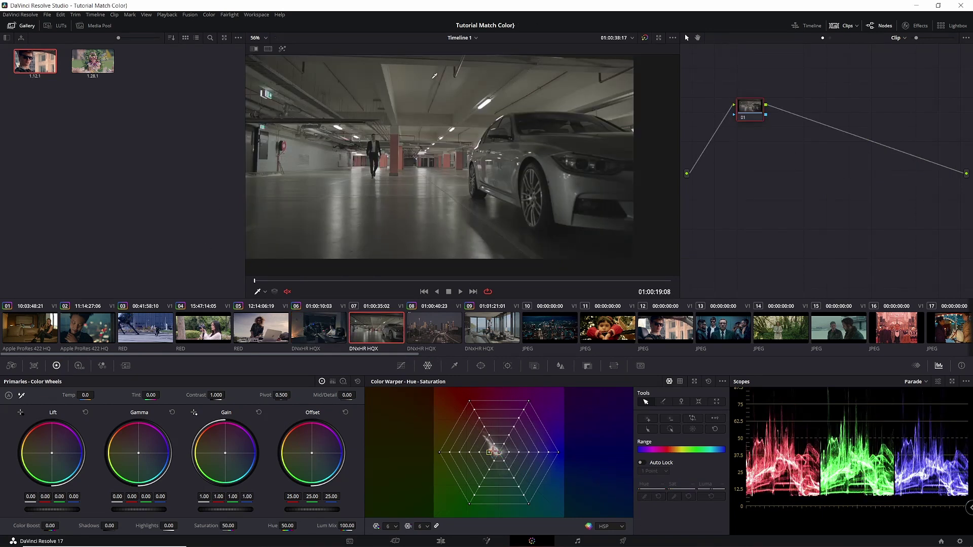
Step: Shot-match garage clip 07 to reference clip 36
mouse_move(394, 354)
left_mouse_down()
mouse_move(723, 361)
mouse_move(951, 346)
left_mouse_up()
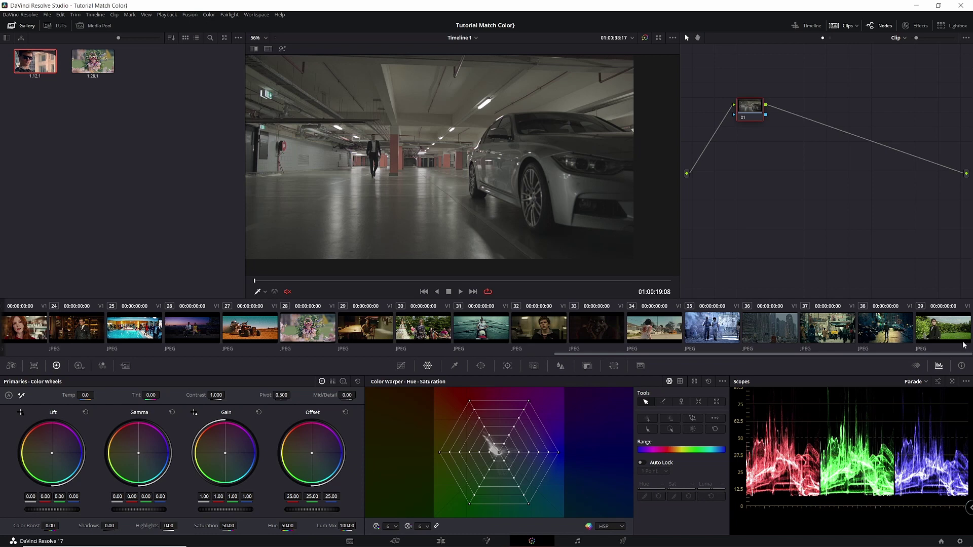
right_click(779, 327)
left_click(817, 227)
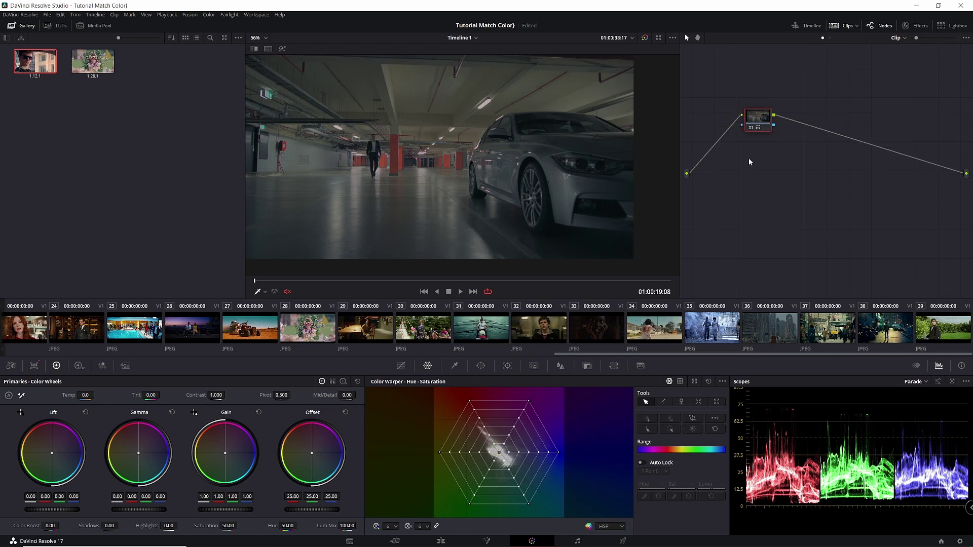
Step: Add a second node with gamma raised to 0.05 and lift at 0.01
key("alt+s")
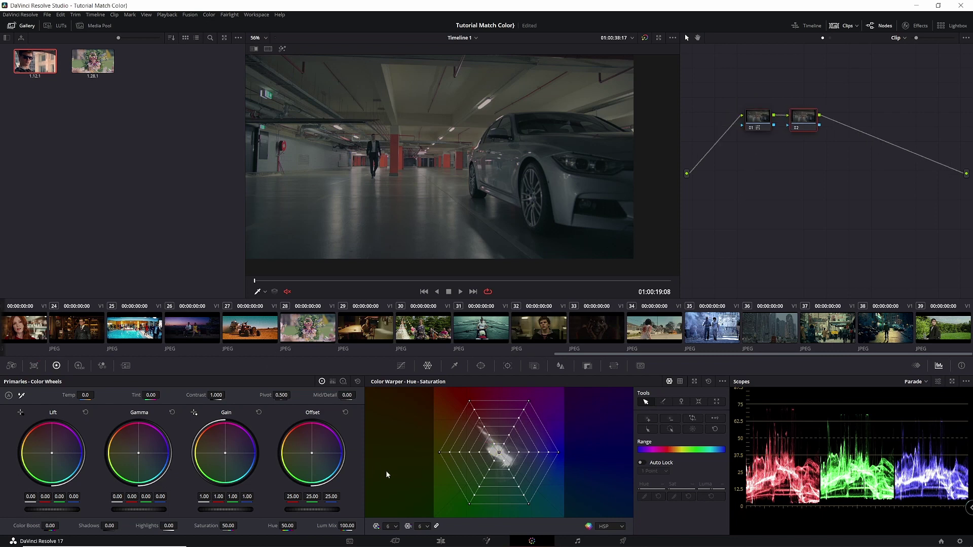
left_click_drag(129, 506, 135, 509)
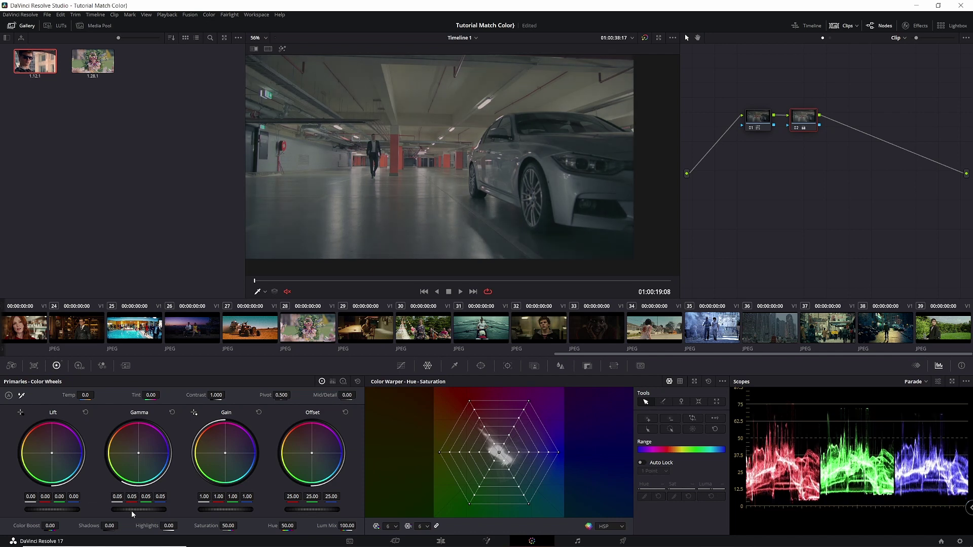
left_click_drag(69, 509, 68, 509)
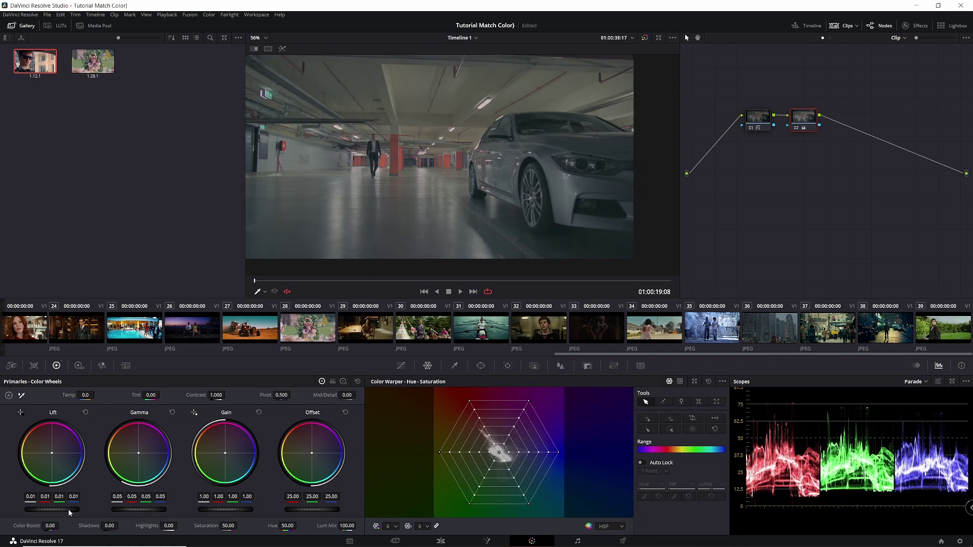
Step: Shape a two-point custom curve with deeper shadows and slightly raised highlights
left_click(401, 366)
left_click_drag(455, 496, 442, 493)
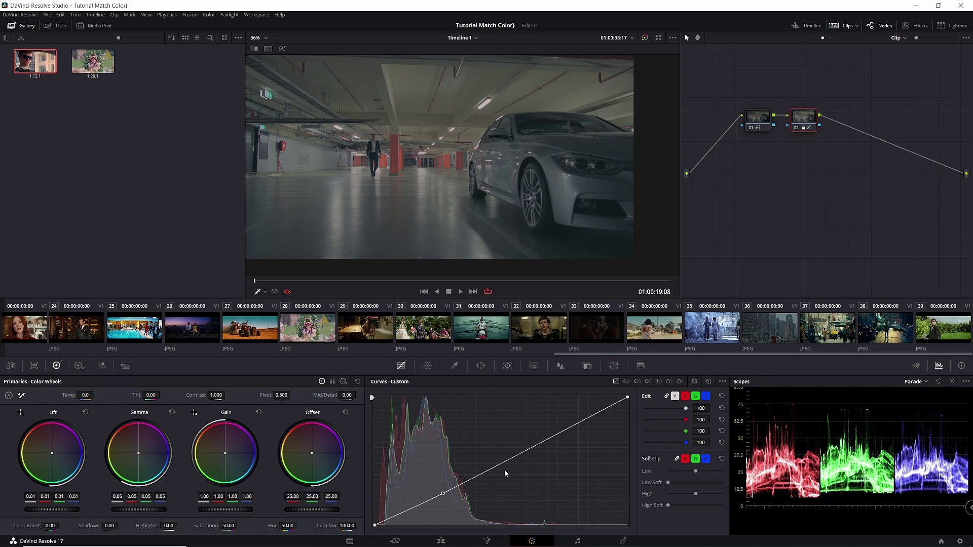
left_click_drag(507, 463, 506, 457)
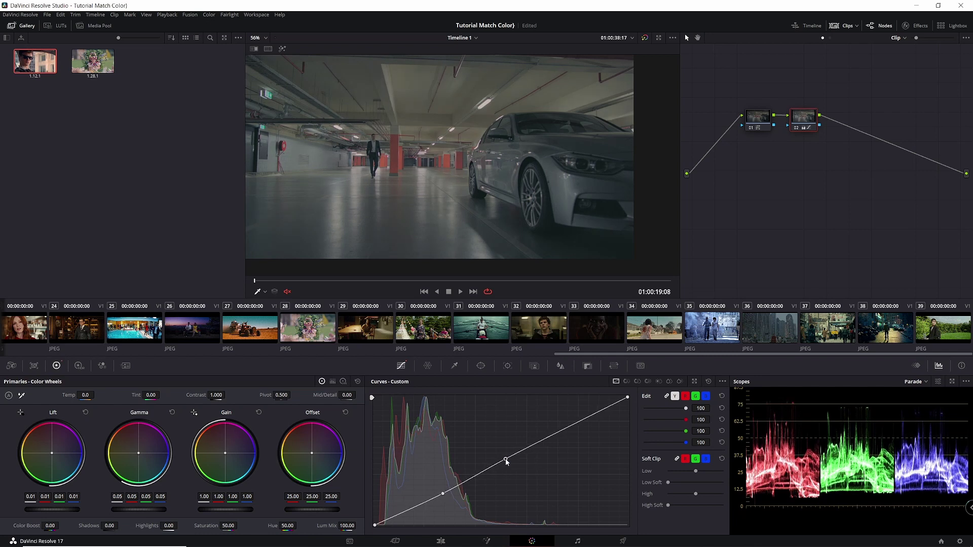
left_click_drag(450, 494, 438, 497)
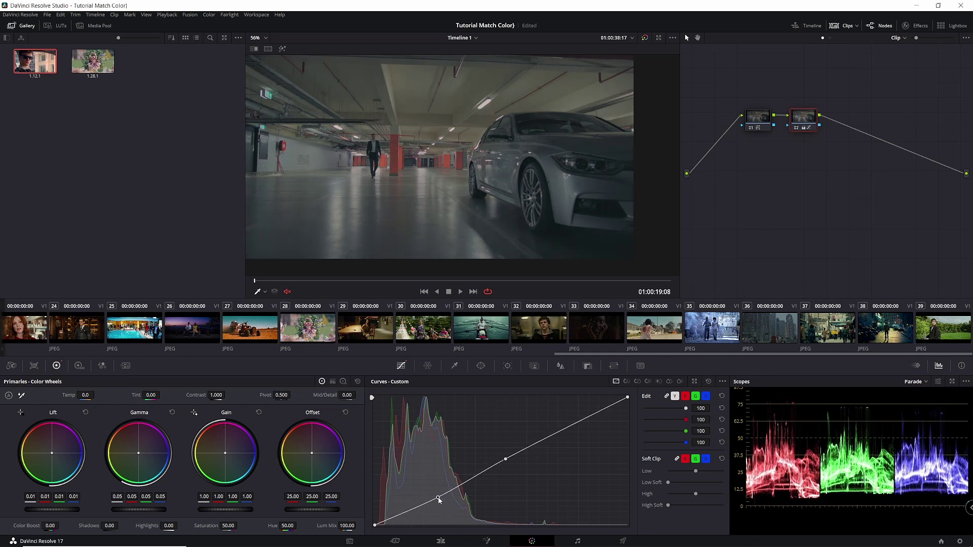
Step: Select highway clip 08 and bring up night city reference clip 10
left_click(235, 354)
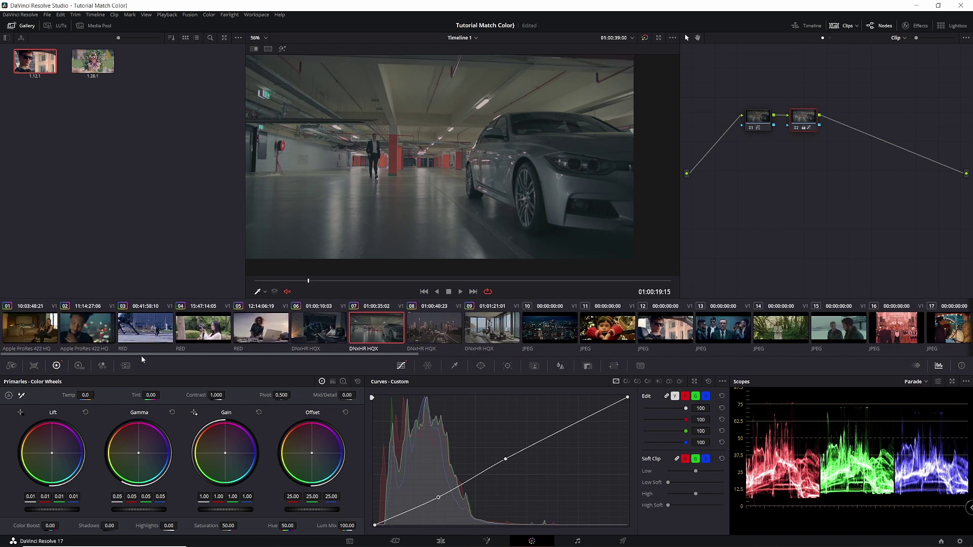
left_click(440, 316)
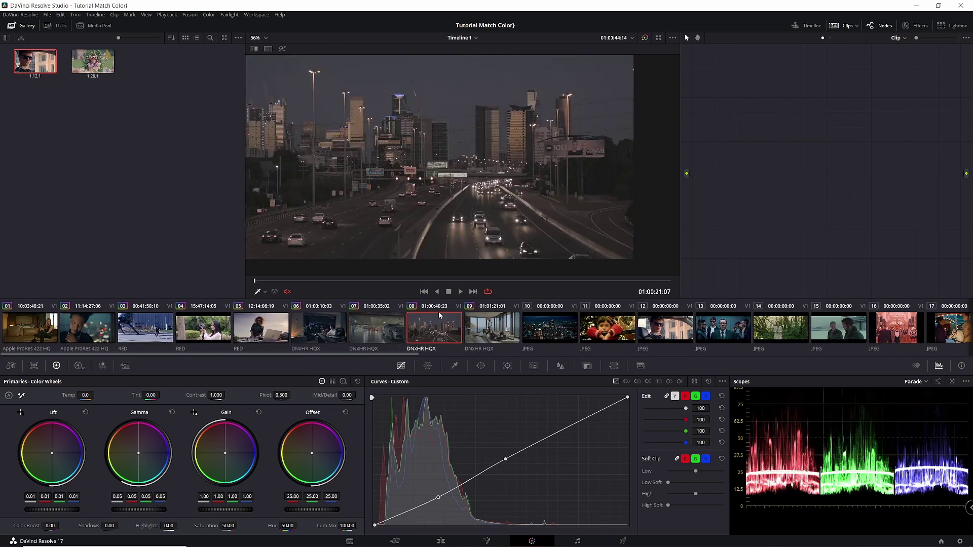
left_click(546, 330)
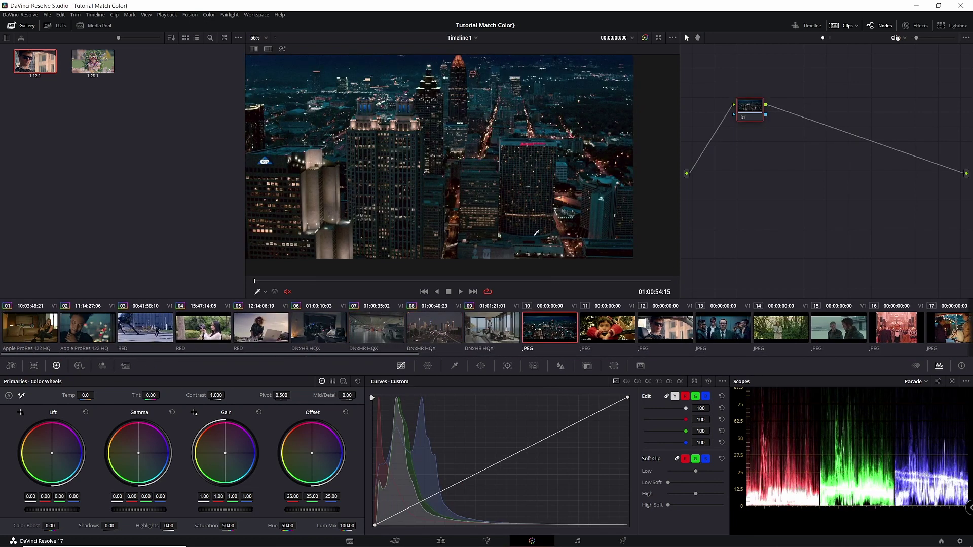
Step: Shot-match highway clip 08 to night city clip 10, running the match twice
left_click(442, 327)
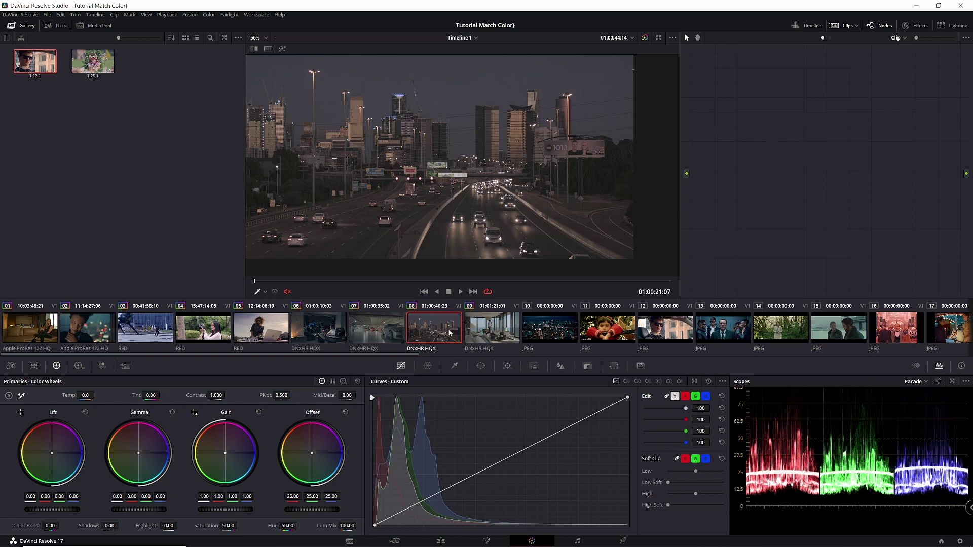
right_click(560, 328)
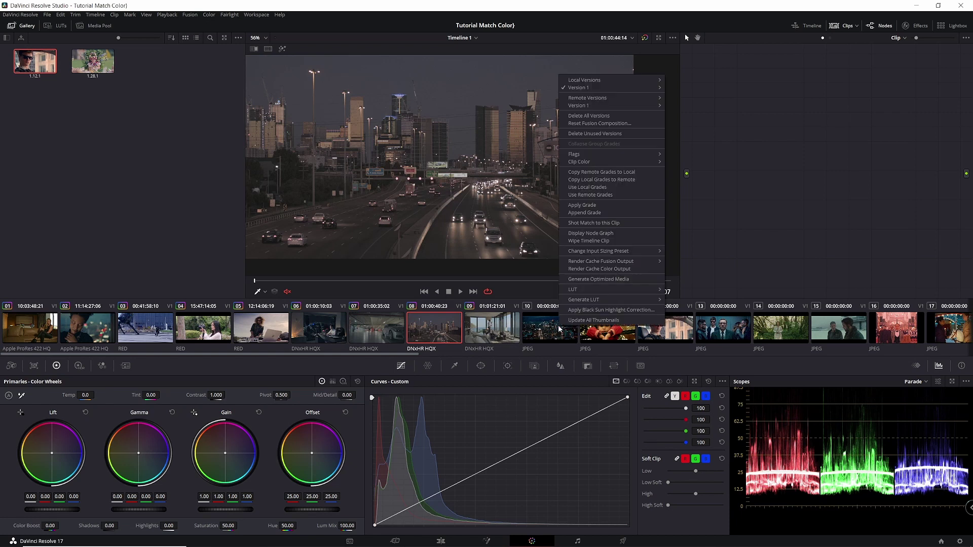
left_click(598, 224)
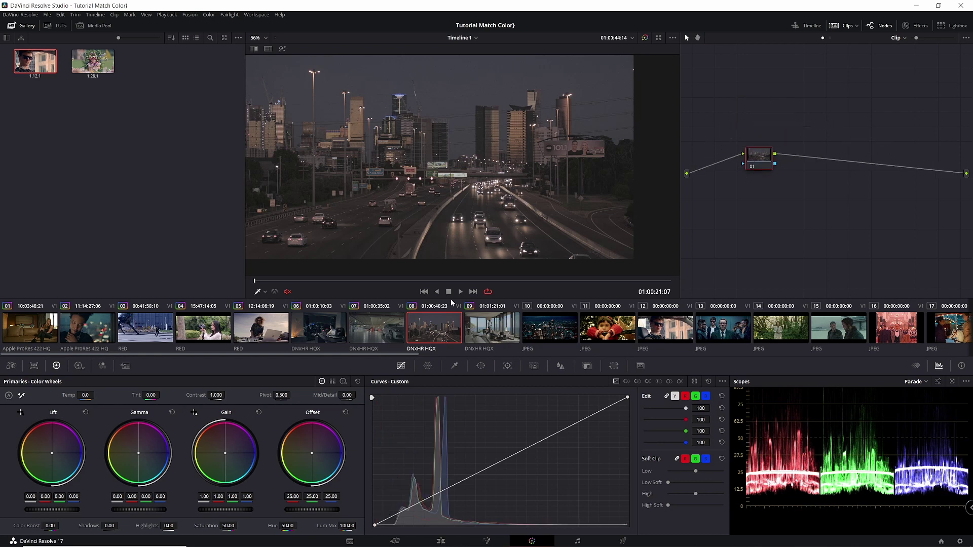
right_click(545, 332)
left_click(594, 224)
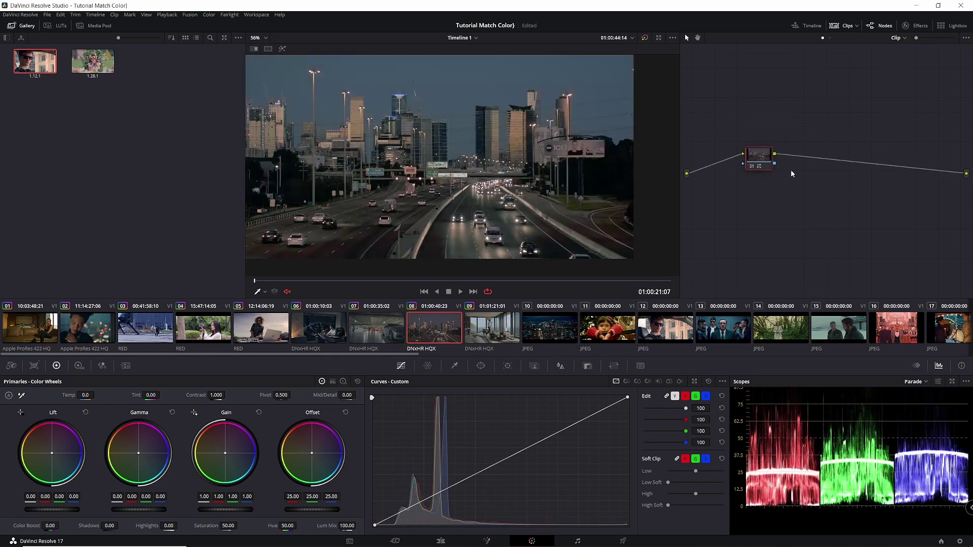
Step: Lower clip 08's gain to 0.84 and lift to 0.01, then show clip 10
scroll(507, 228, "down", 2)
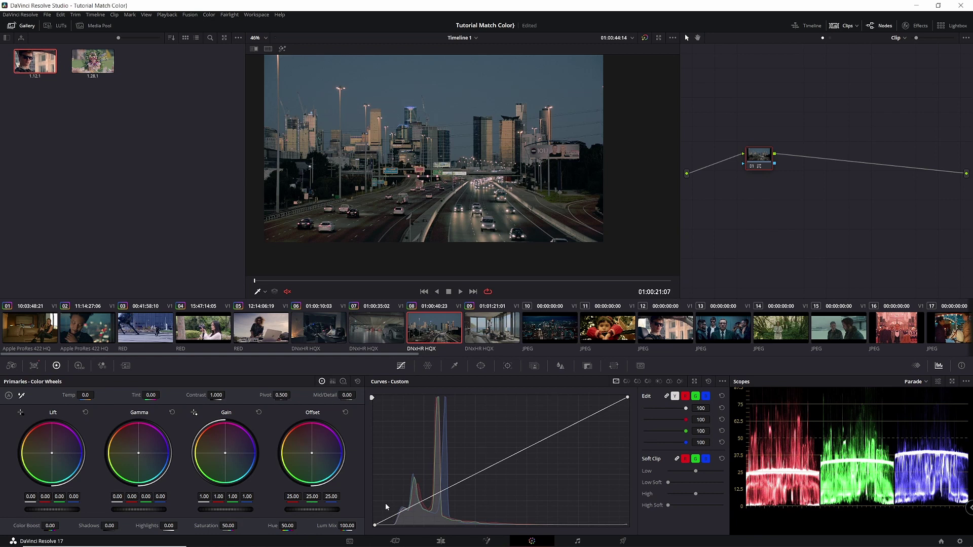
left_click_drag(226, 510, 205, 510)
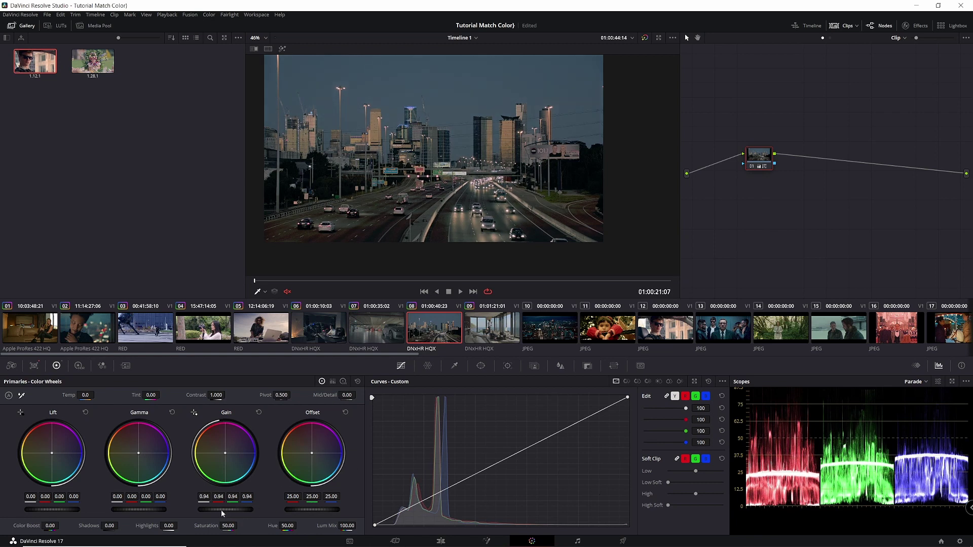
left_click_drag(901, 475, 888, 445)
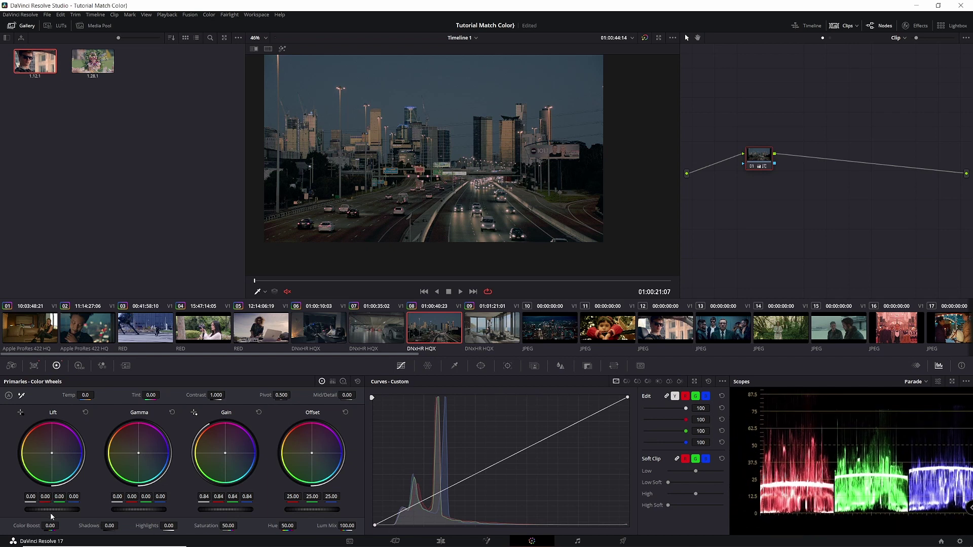
left_click_drag(53, 514, 54, 514)
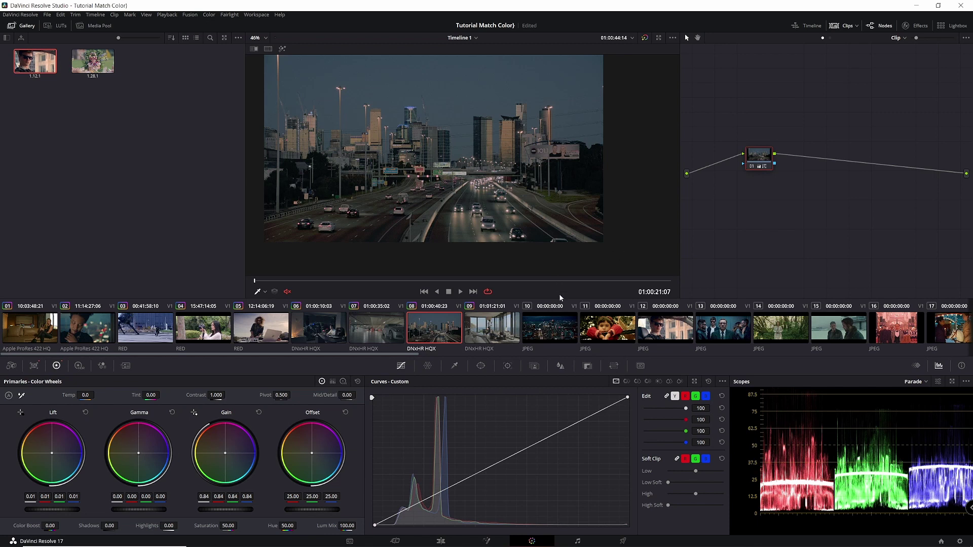
left_click(553, 324)
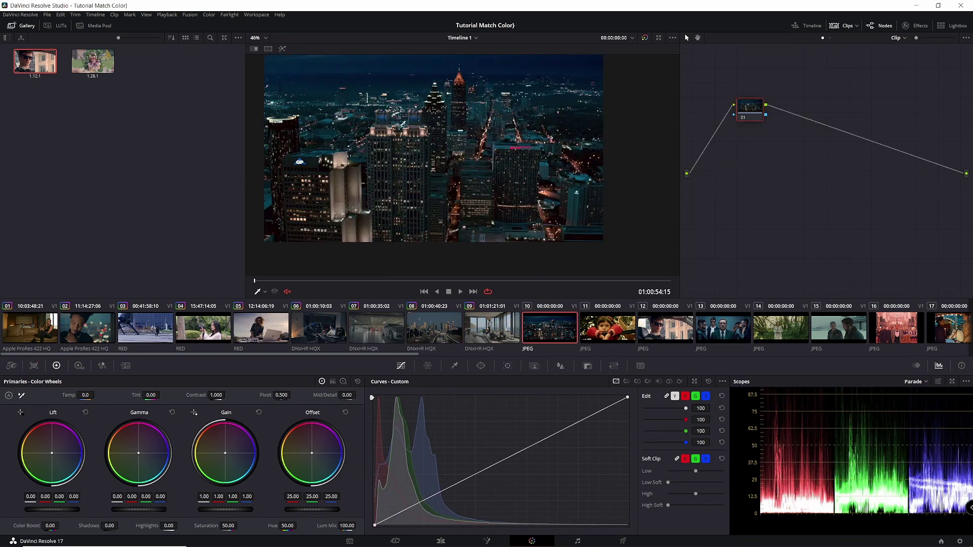
Step: Grab the night city frame as a still and wipe-compare highway clip 08 against it
right_click(403, 124)
left_click(421, 135)
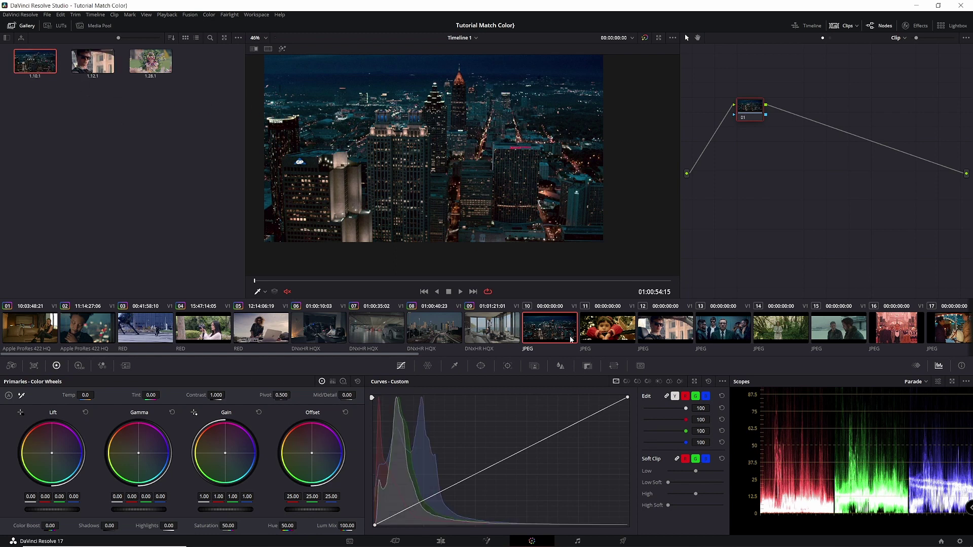
left_click(444, 333)
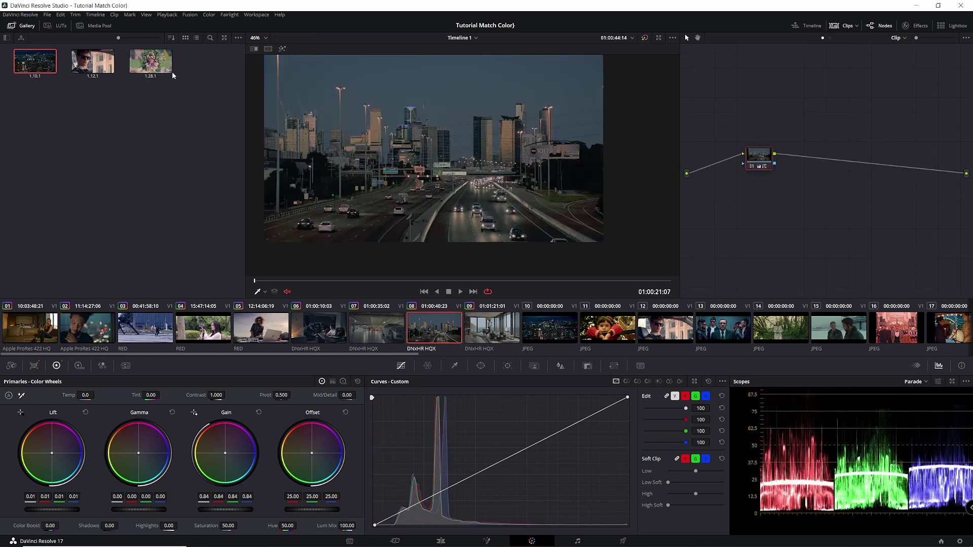
left_click(252, 49)
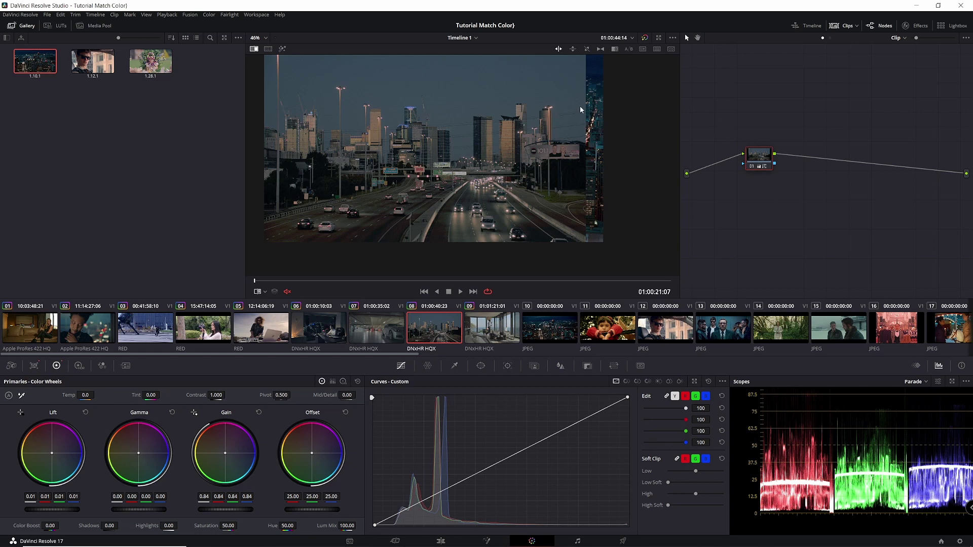
left_click_drag(582, 110, 488, 148)
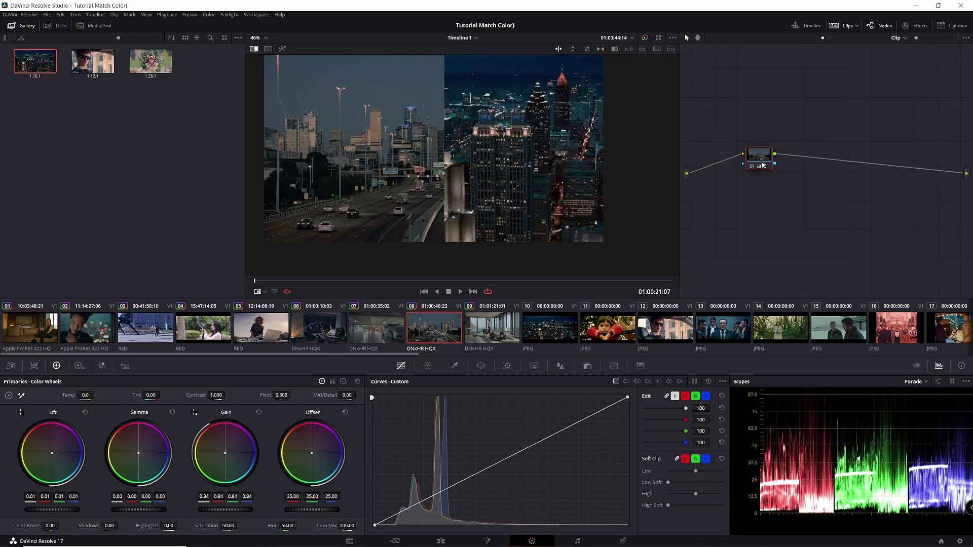
Step: Add a second node cooling gain (blue 1.04, red 0.96), darkening the curve, saturation 55.40
key("alt+s")
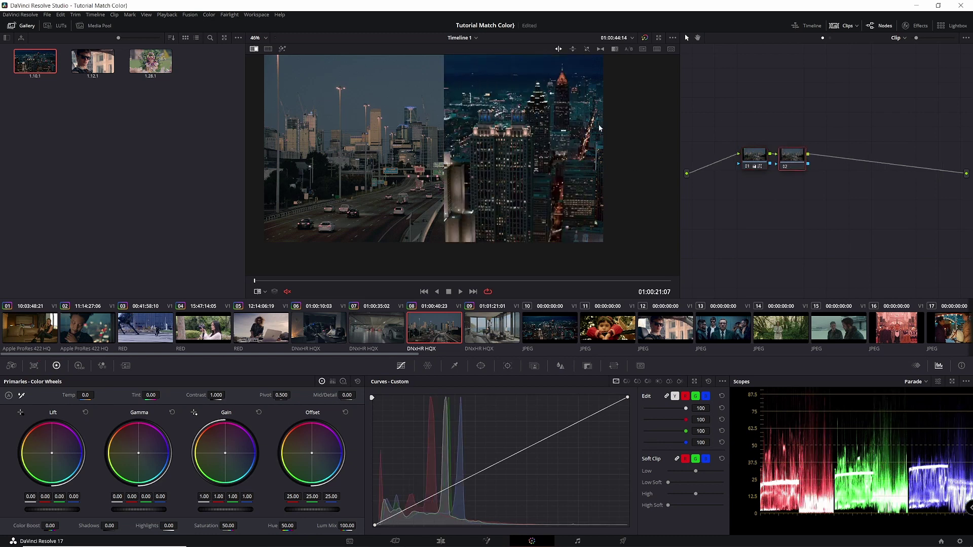
mouse_move(233, 459)
left_mouse_down()
mouse_move(106, 446)
mouse_move(153, 457)
left_mouse_up()
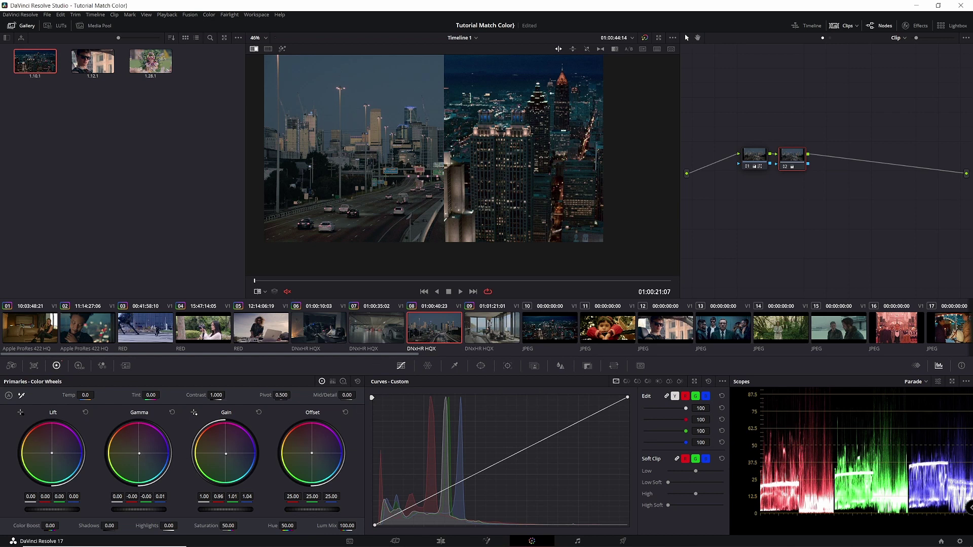
left_click_drag(153, 456, 152, 456)
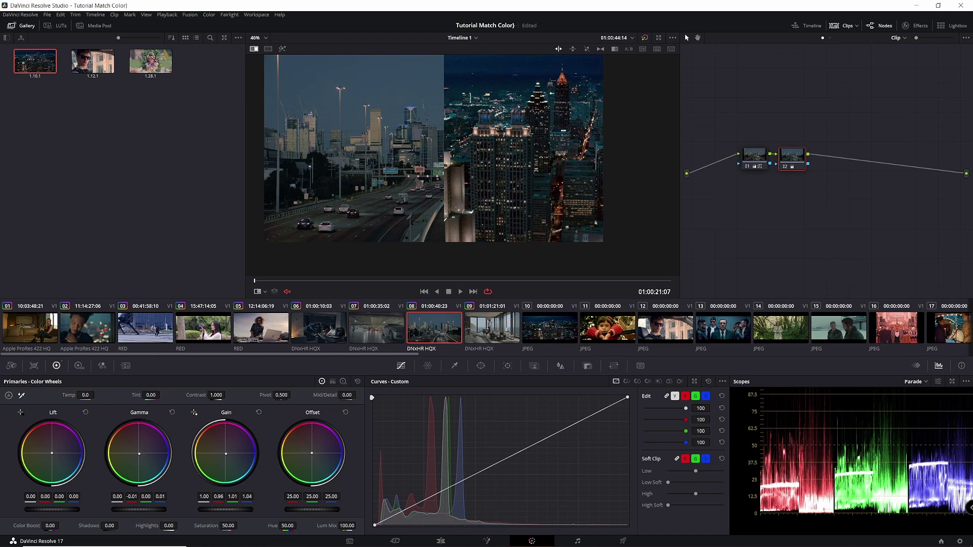
left_click_drag(445, 146, 454, 146)
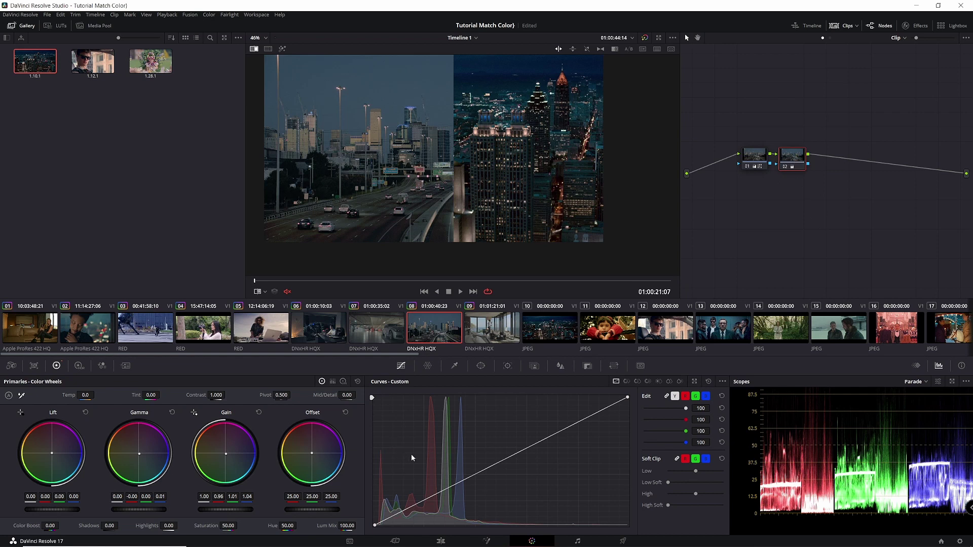
left_click_drag(448, 488, 448, 490)
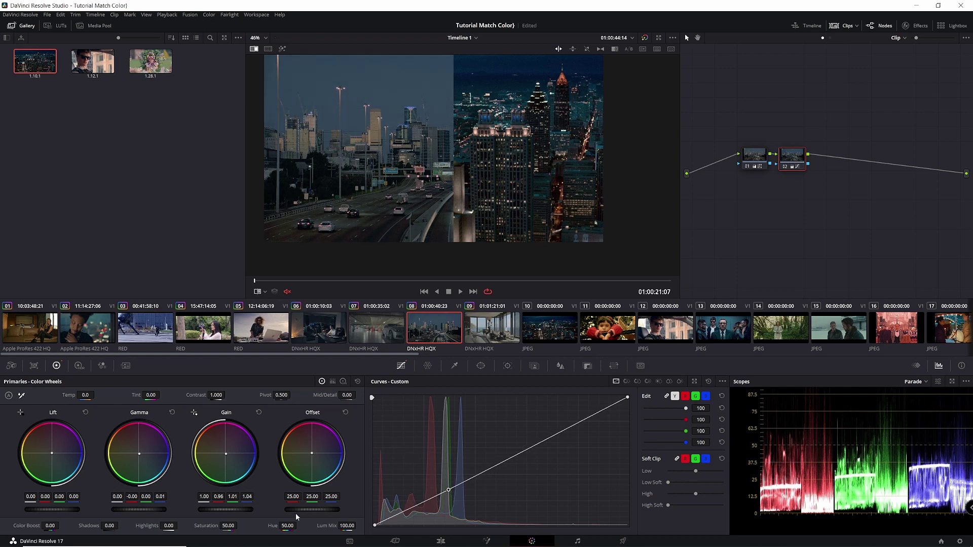
mouse_move(229, 525)
left_mouse_down()
mouse_move(240, 526)
mouse_move(231, 526)
left_mouse_up()
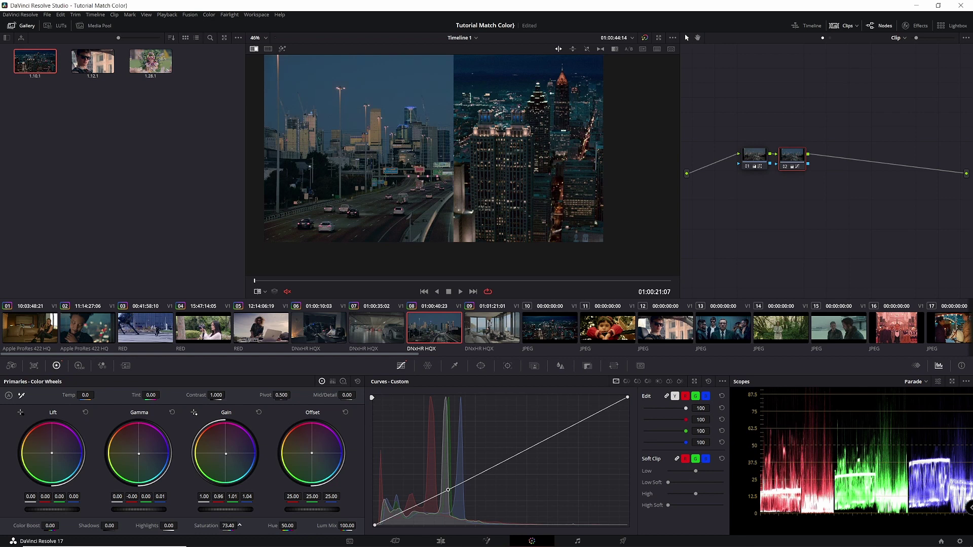
Step: Switch scopes to the vectorscope, turn off the wipe, and review the grade full screen
left_click(920, 382)
left_click(927, 411)
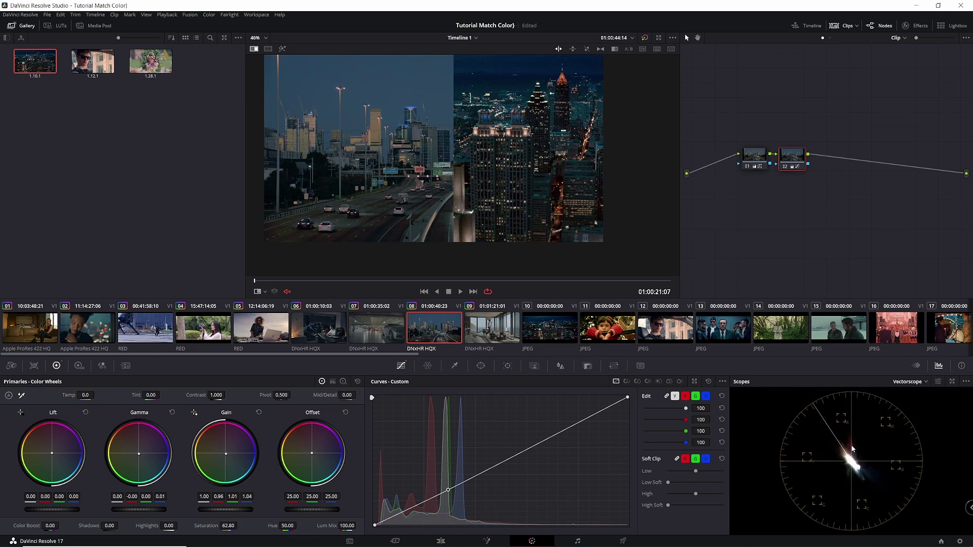
mouse_move(446, 191)
left_mouse_down()
mouse_move(308, 123)
mouse_move(592, 147)
left_mouse_up()
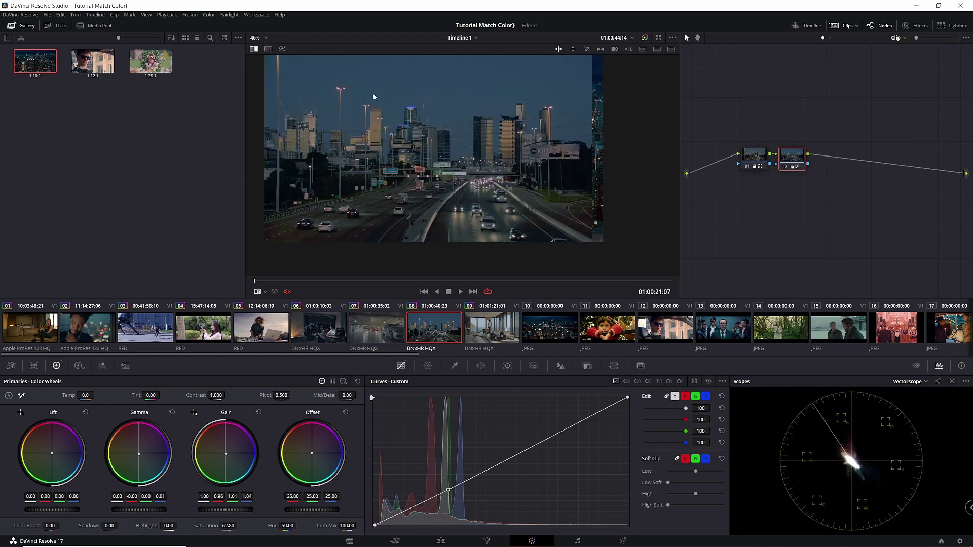
left_click(257, 49)
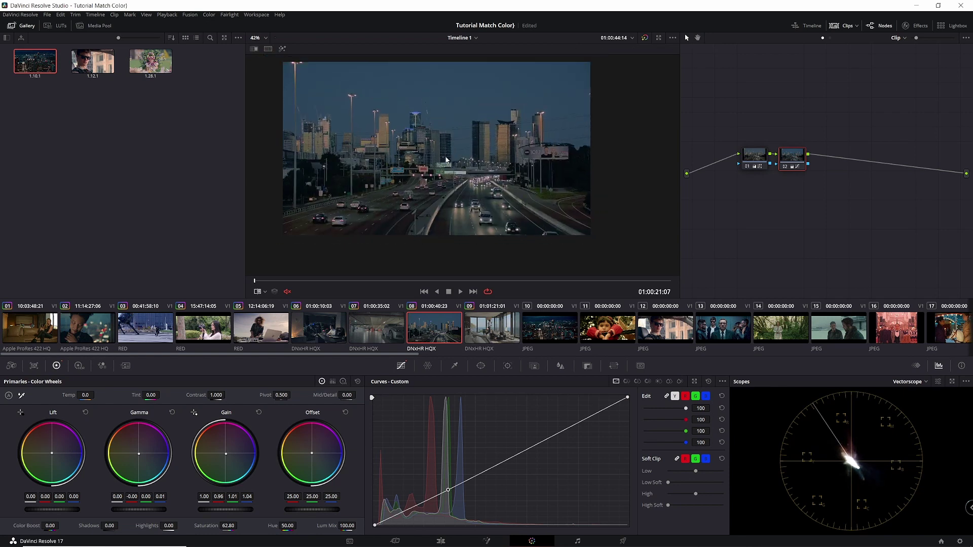
scroll(449, 157, "down", 1)
key("ctrl+f")
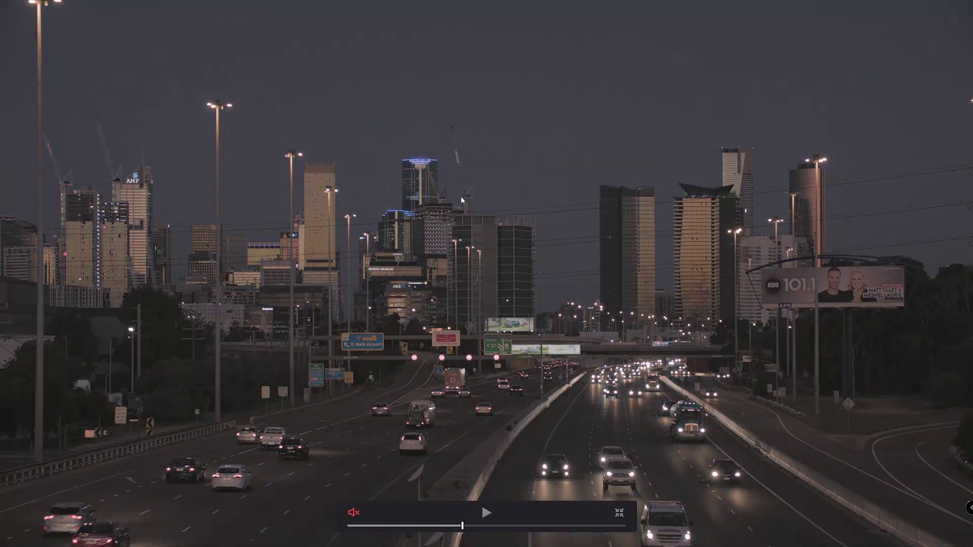
key("ctrl+f")
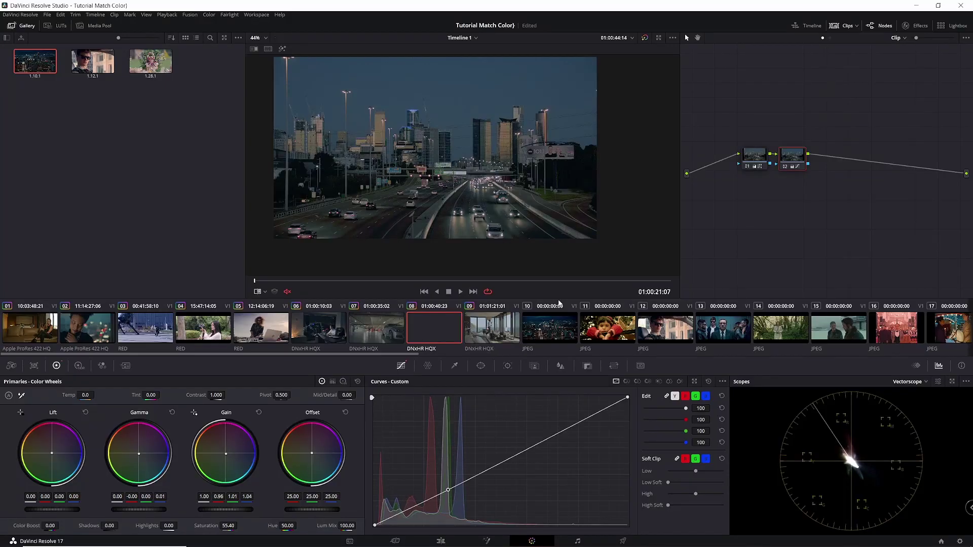
Step: Select seaside living-room clip 09, play it, and shot-match it to a reference still from the strip
left_click(503, 315)
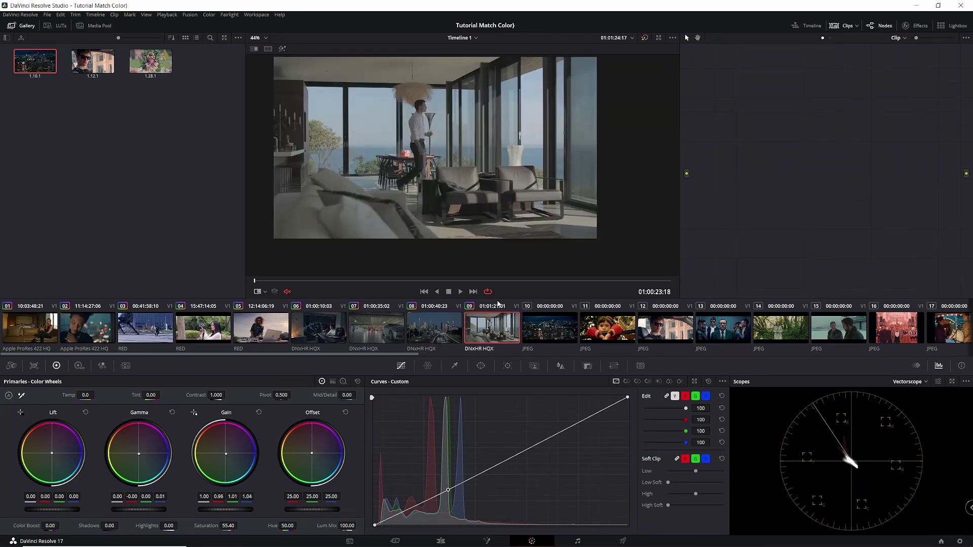
key("space")
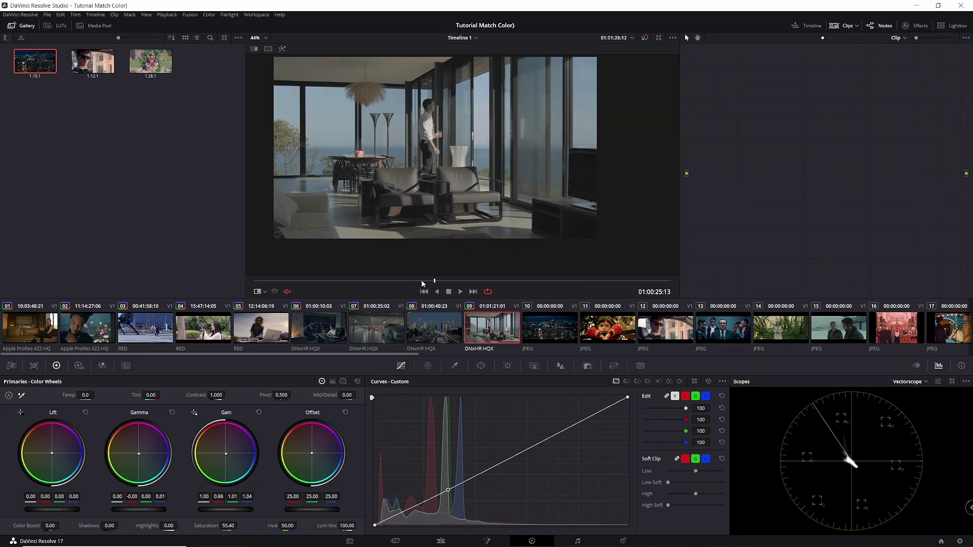
left_click(264, 281)
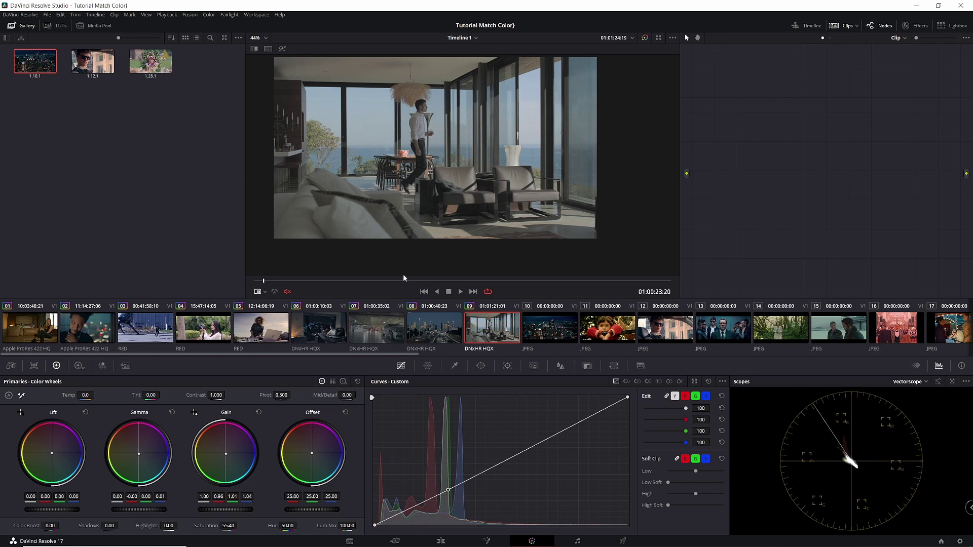
left_click(565, 280)
left_click_drag(675, 353, 819, 350)
right_click(820, 307)
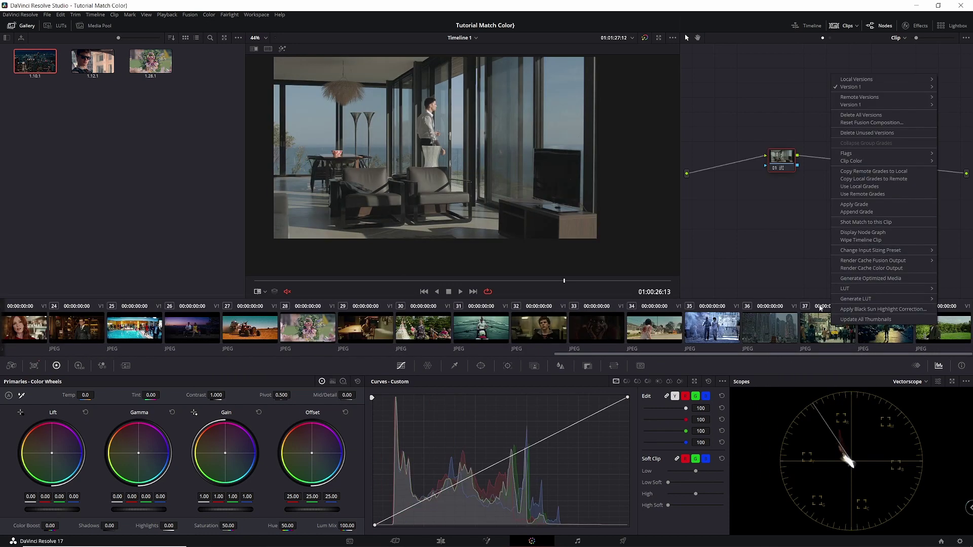
left_click(865, 223)
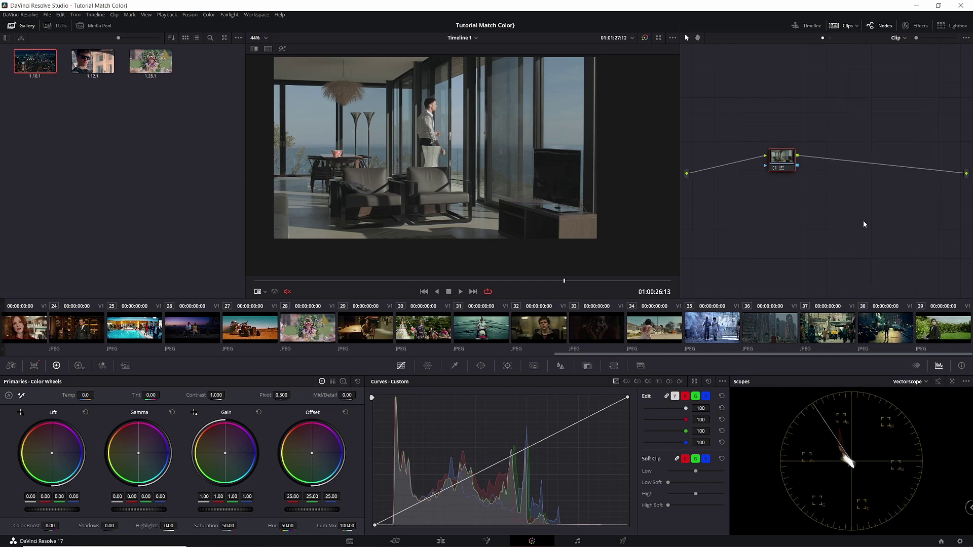
left_click(447, 281)
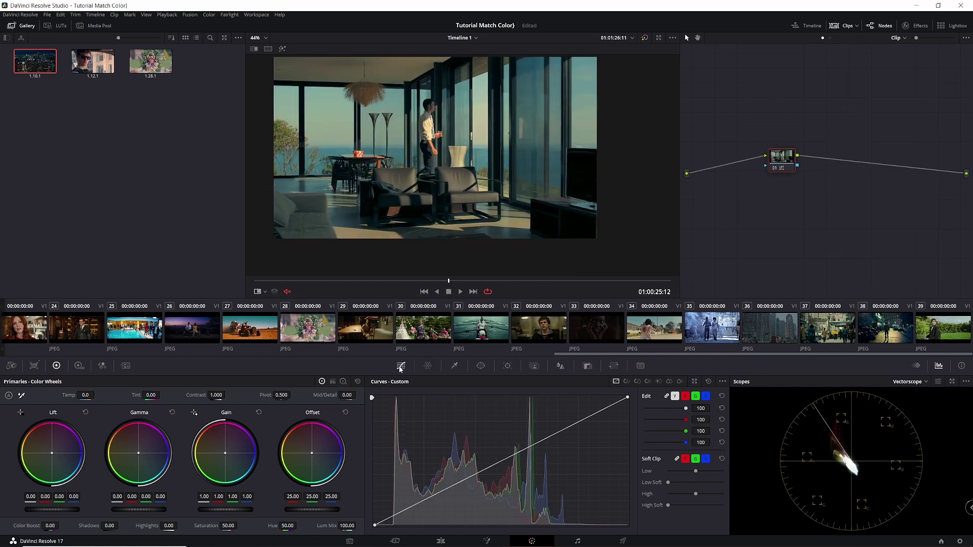
Step: Add Hue vs Sat points at the colour vectors, dip reds to 0.79 saturation, then add a serial node
left_click(637, 381)
left_click(640, 381)
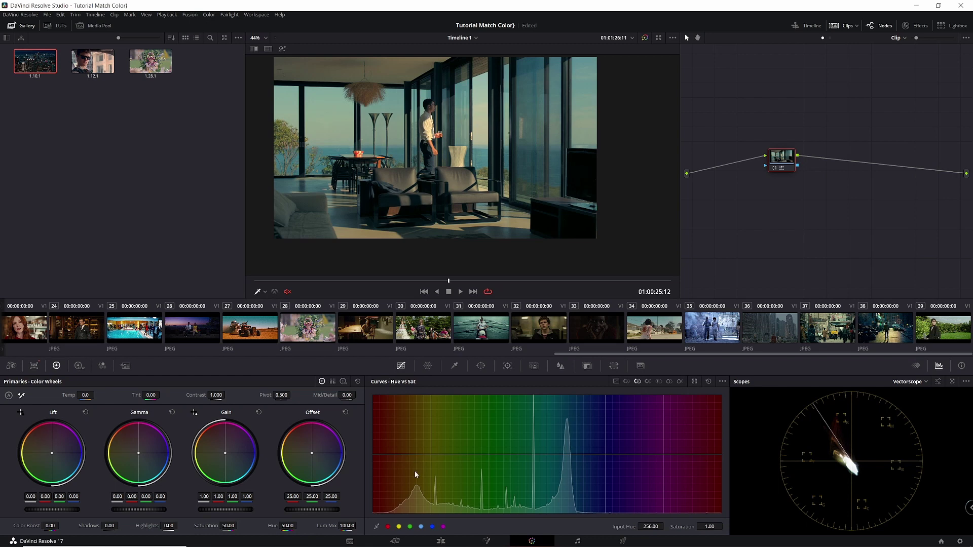
left_click(389, 527)
left_click(410, 526)
left_click(432, 527)
left_click(443, 527)
left_click_drag(375, 454, 375, 477)
left_click_drag(376, 472, 377, 462)
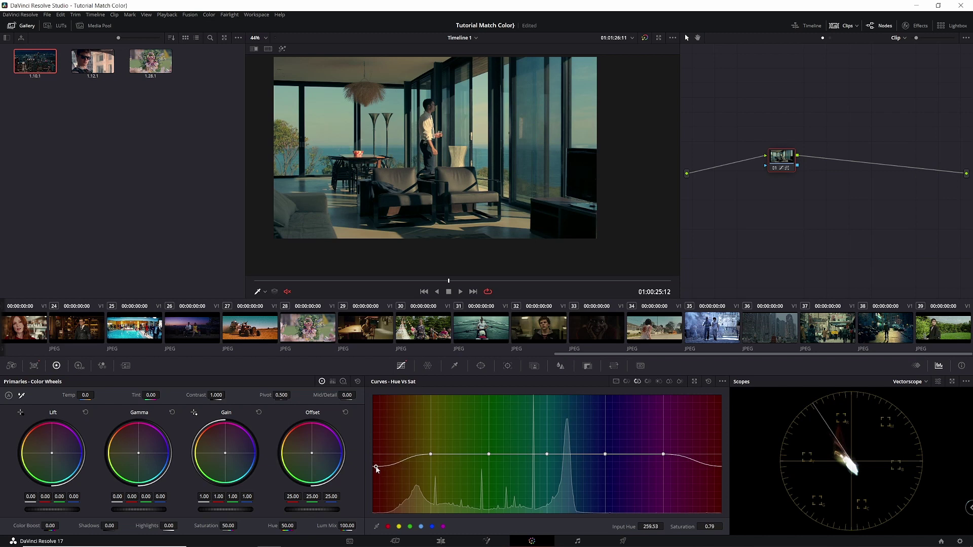
key("alt+s")
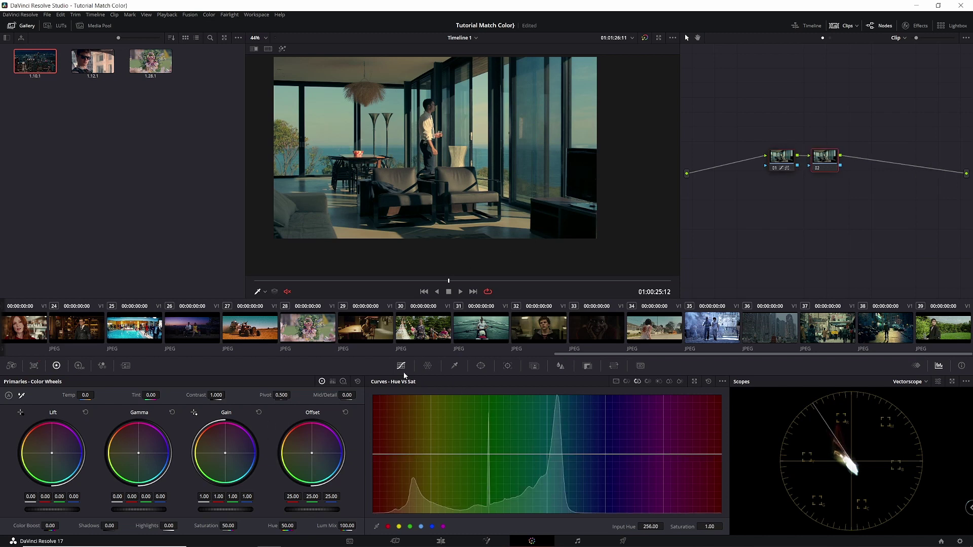
Step: Raise a custom-curve midpoint on node 2, review clip 09 full screen, then select skateboard clip 03
left_click(616, 382)
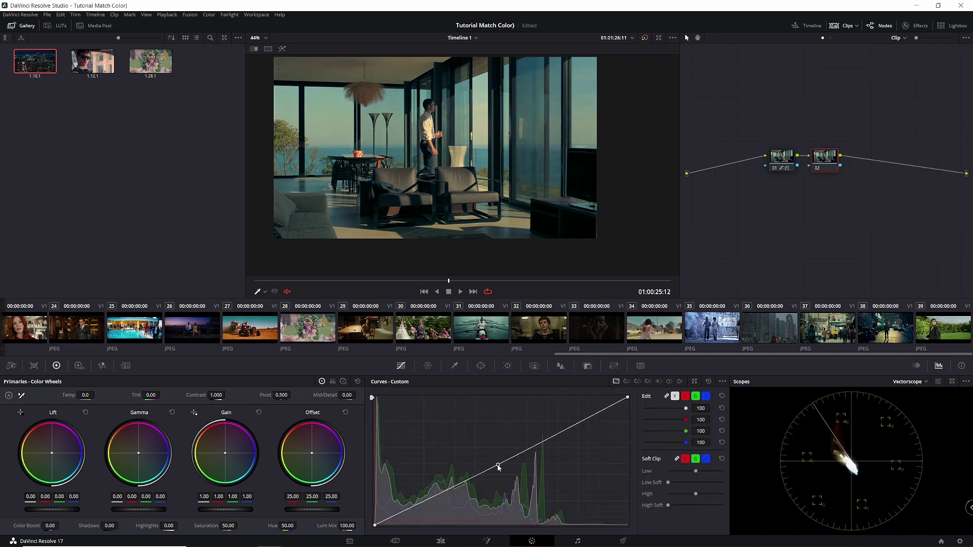
left_click_drag(497, 463, 501, 463)
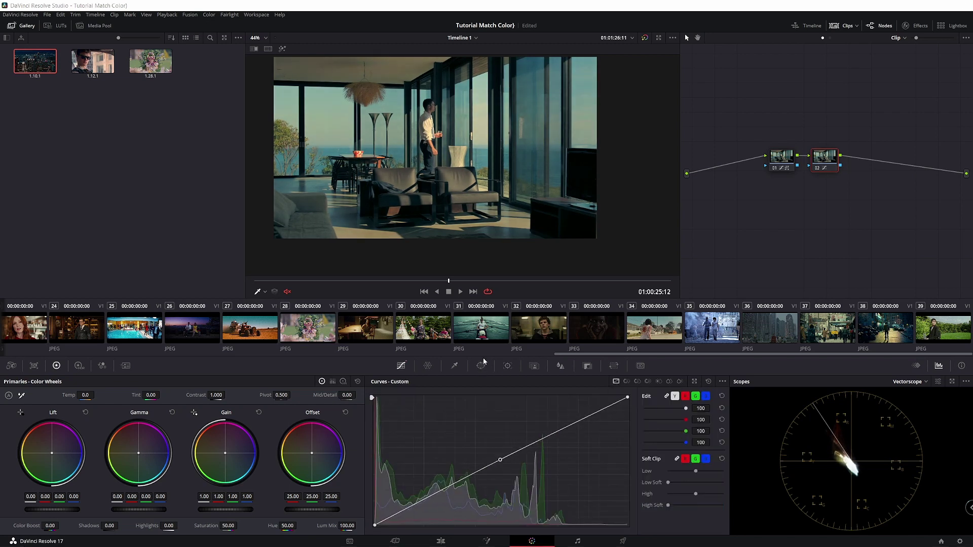
key("ctrl+f")
key("space")
key("space")
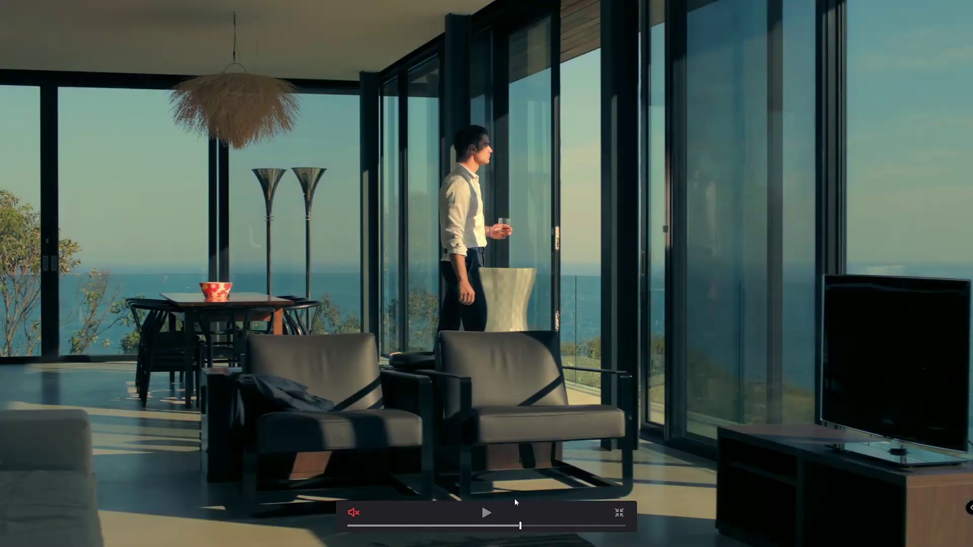
key("ctrl+f")
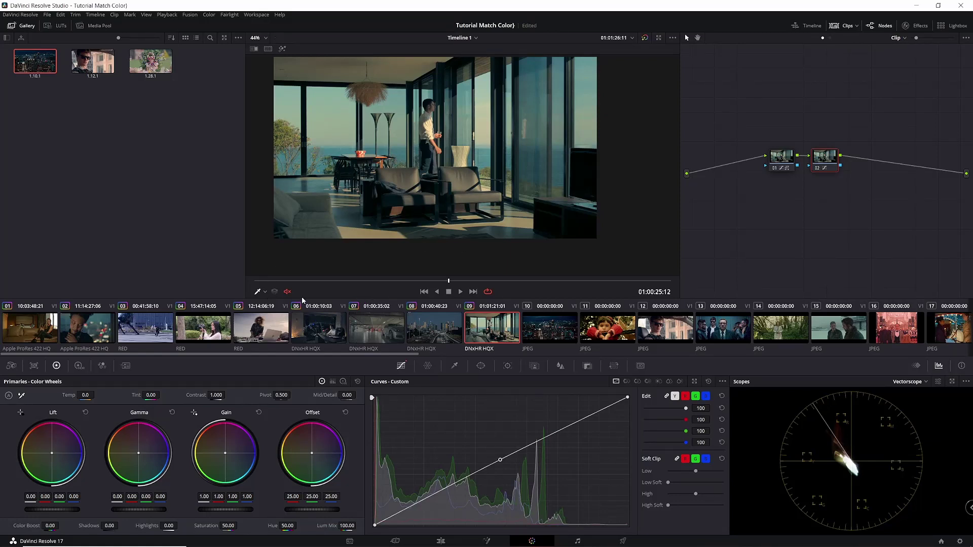
left_click(147, 321)
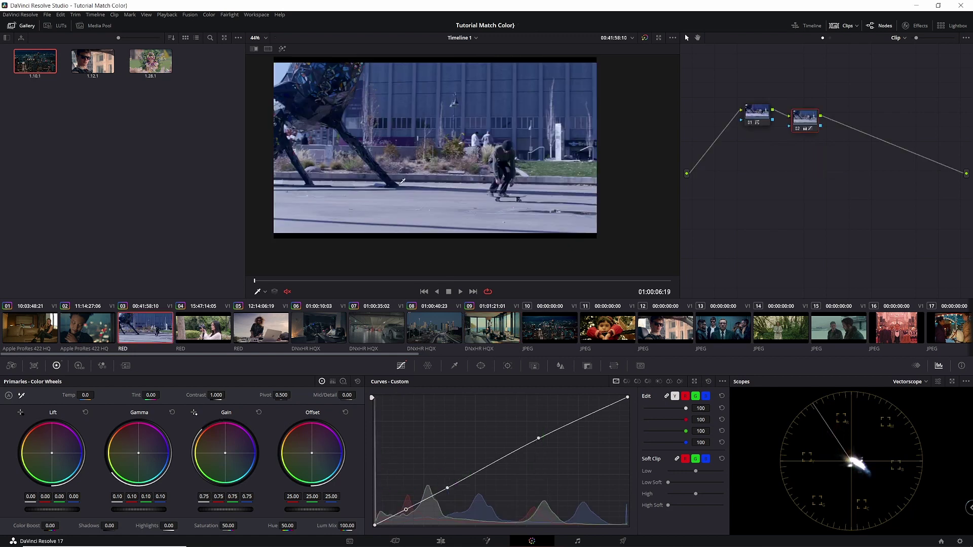
Step: Rename clip 03's Version 1 grade to 'Ciudad de dios'
right_click(151, 329)
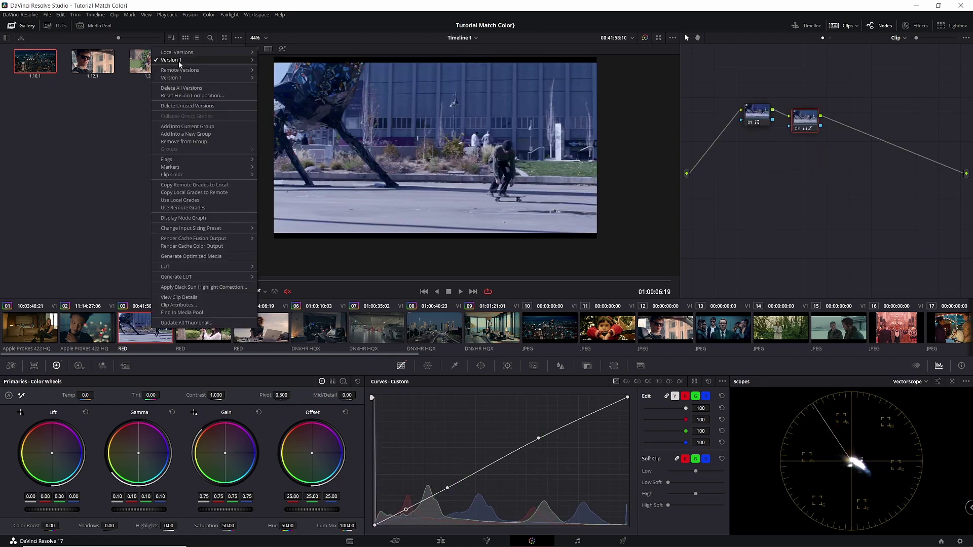
mouse_move(179, 62)
left_click(277, 67)
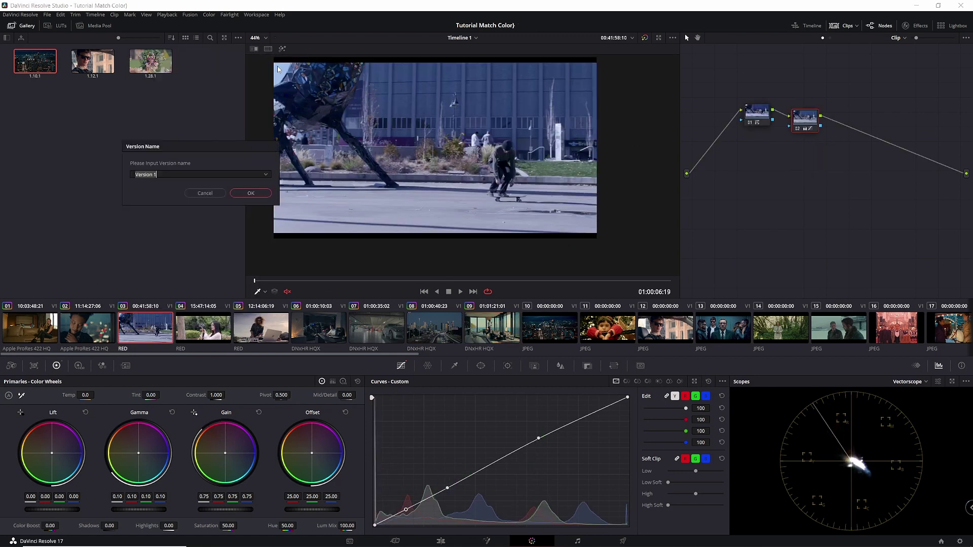
type("Ciudad de dios")
key("Return")
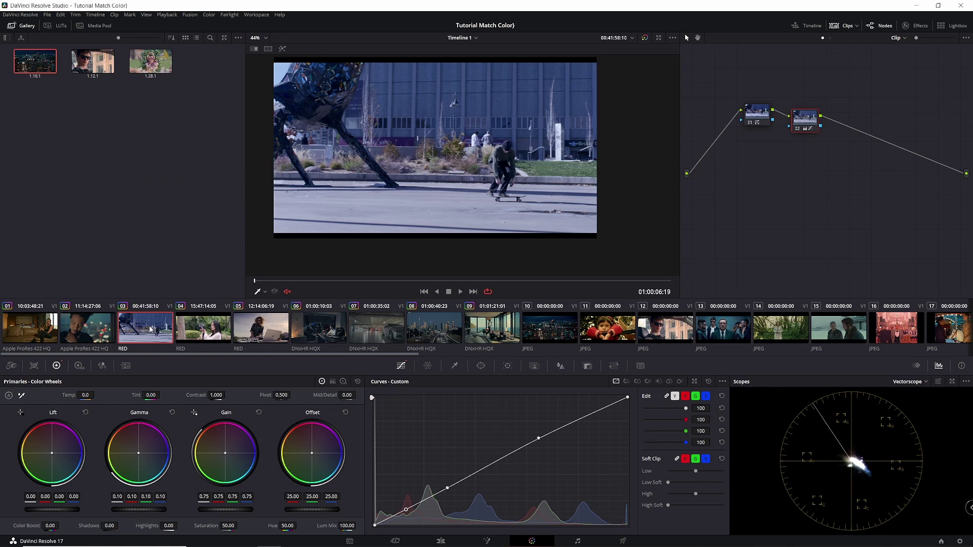
Step: Create a new local grade version for clip 03 and reset it to ungraded
right_click(151, 329)
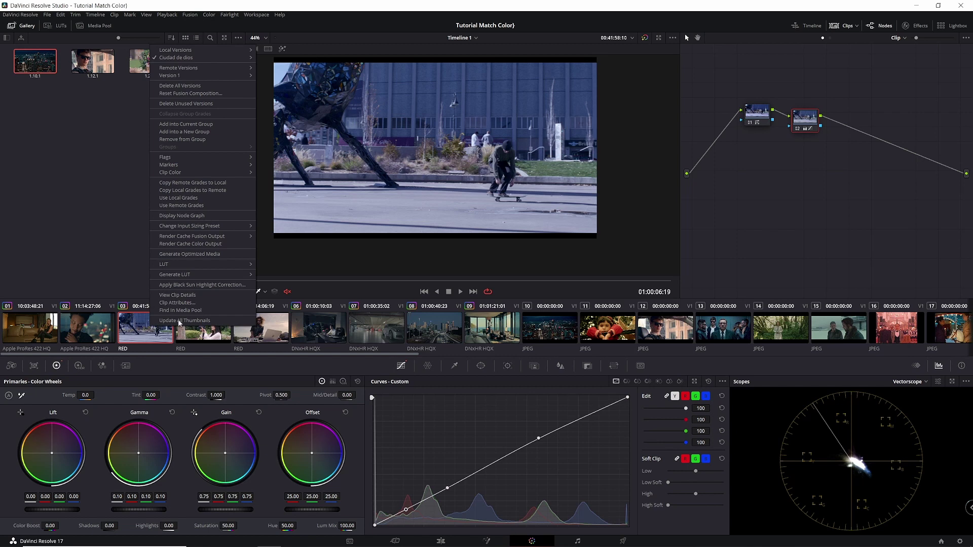
mouse_move(171, 76)
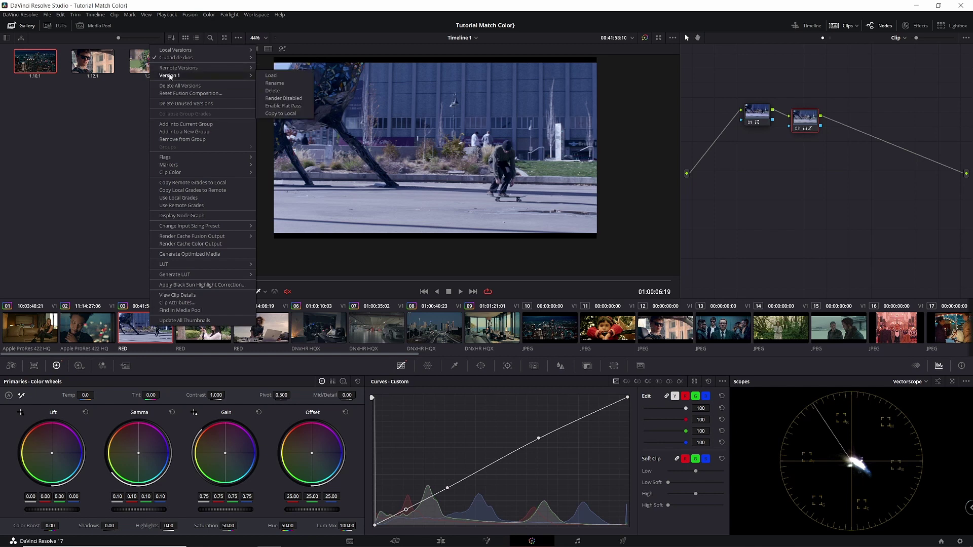
mouse_move(238, 49)
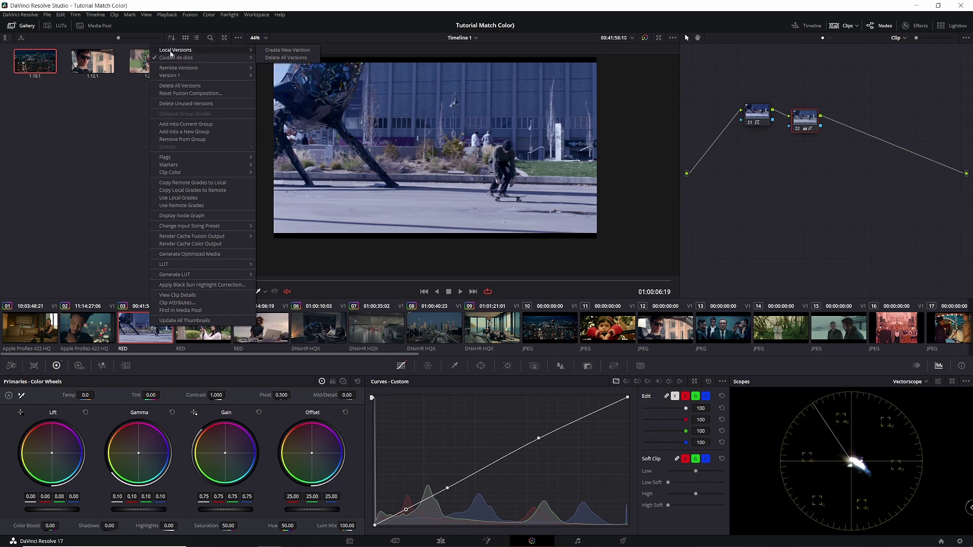
left_click(286, 51)
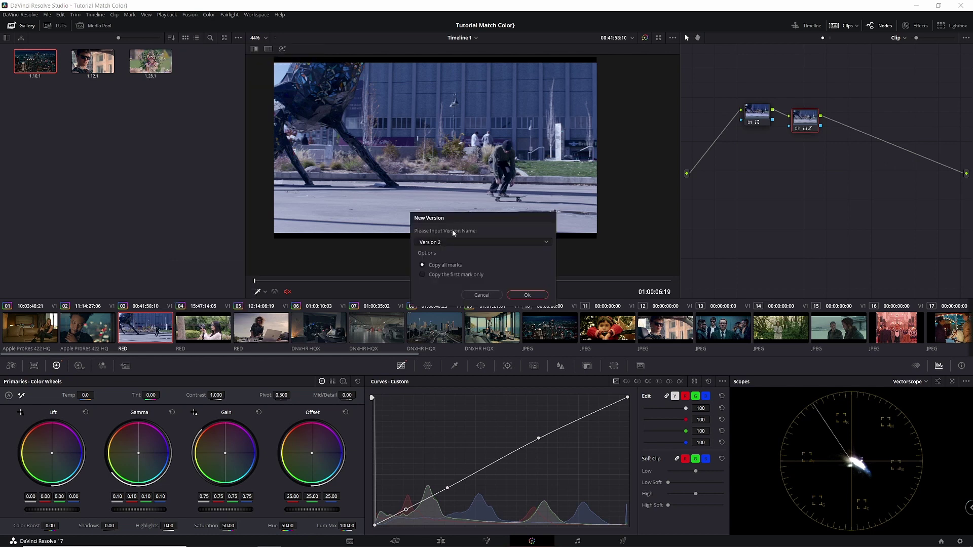
key("ctrl+a")
key("BackSpace")
key("Return")
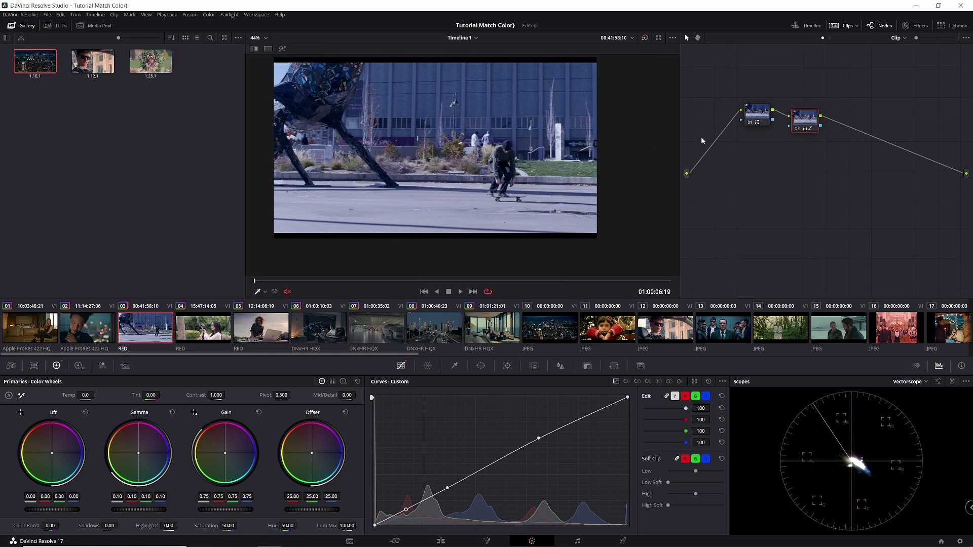
key("ctrl+Home")
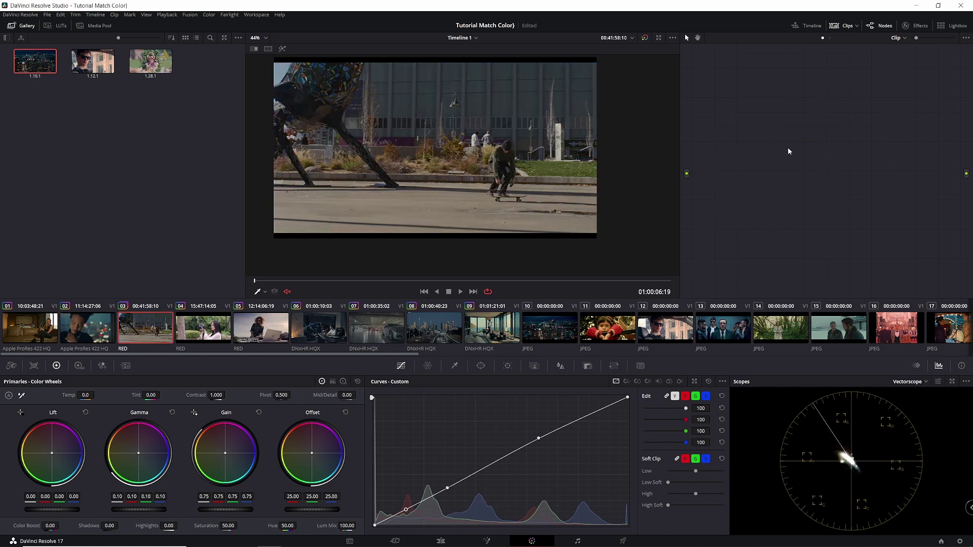
Step: Shot-match clip 03's new version to another reference still for a teal, contrastier look, scrubbing to check
left_click_drag(752, 107, 771, 118)
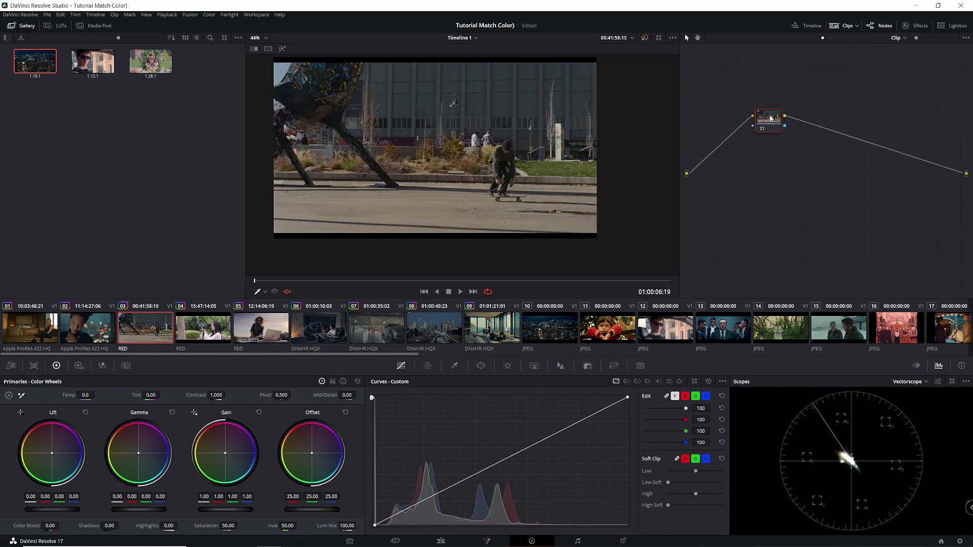
scroll(636, 317, "down", 5)
scroll(636, 316, "down", 5)
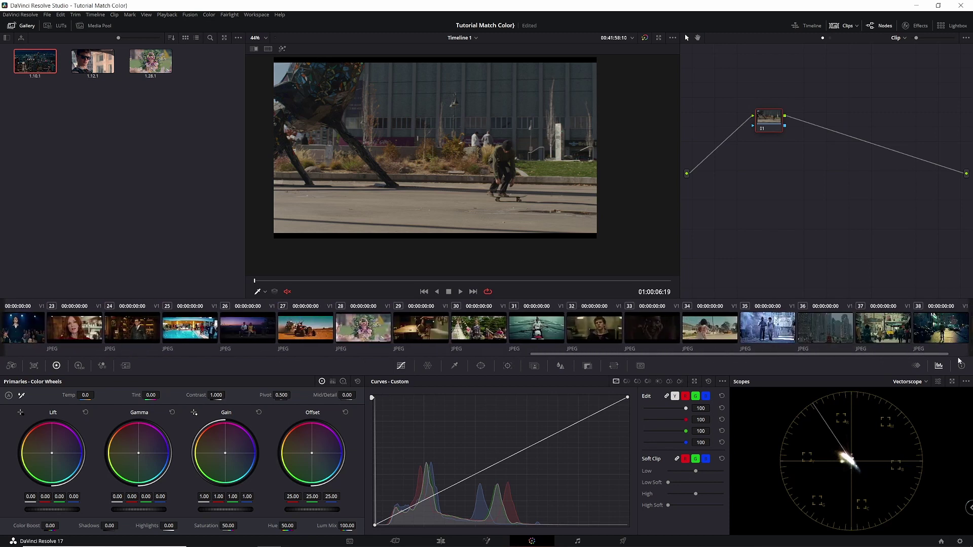
scroll(636, 317, "down", 5)
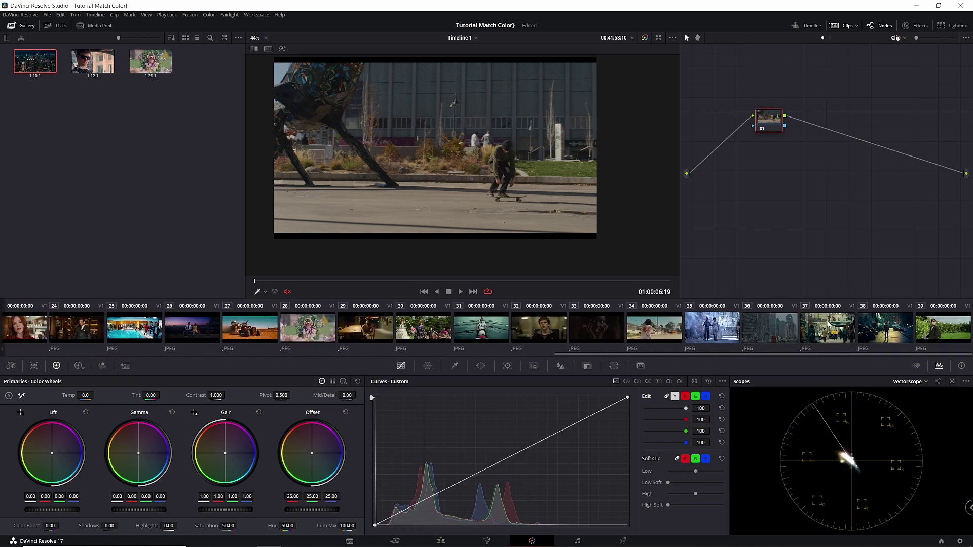
right_click(826, 329)
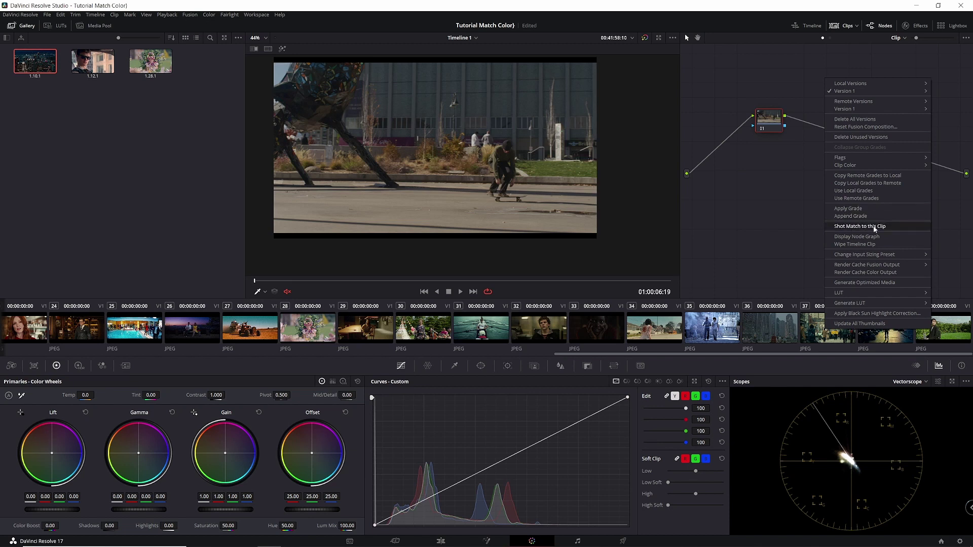
left_click(874, 227)
mouse_move(489, 287)
left_mouse_down()
mouse_move(374, 280)
mouse_move(404, 358)
left_mouse_up()
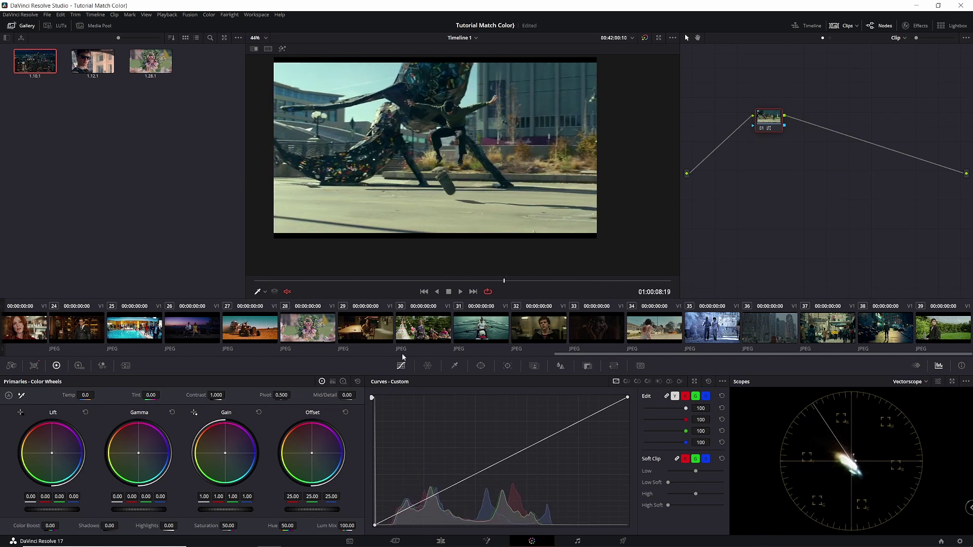
left_click_drag(575, 355, 159, 296)
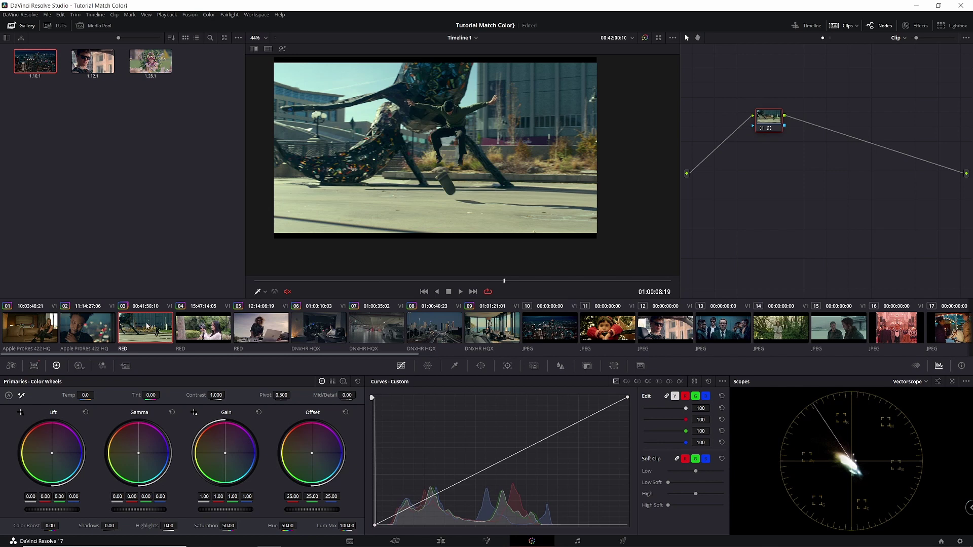
Step: Load the Ciudad de dios version on skate clip 03, then switch back to the Joker version
right_click(147, 326)
mouse_move(185, 65)
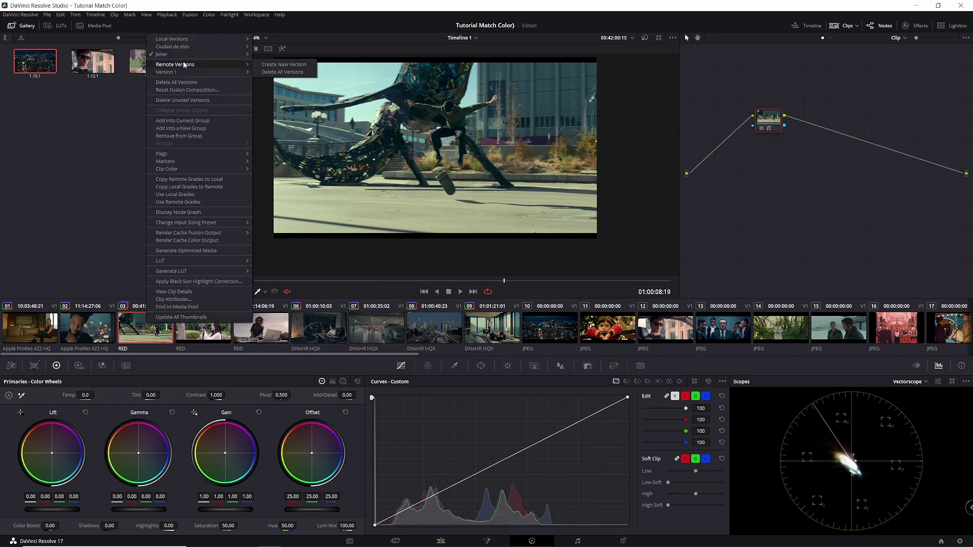
mouse_move(177, 49)
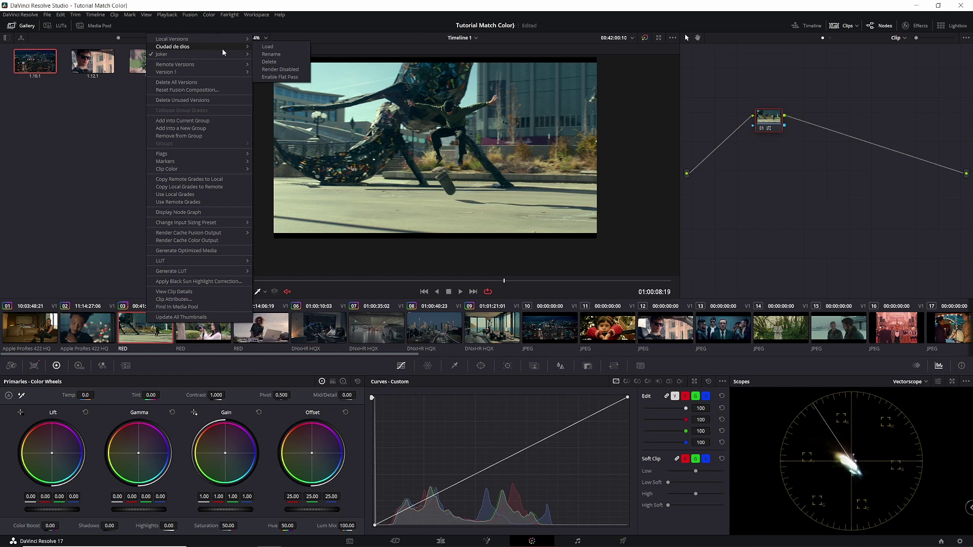
left_click(268, 47)
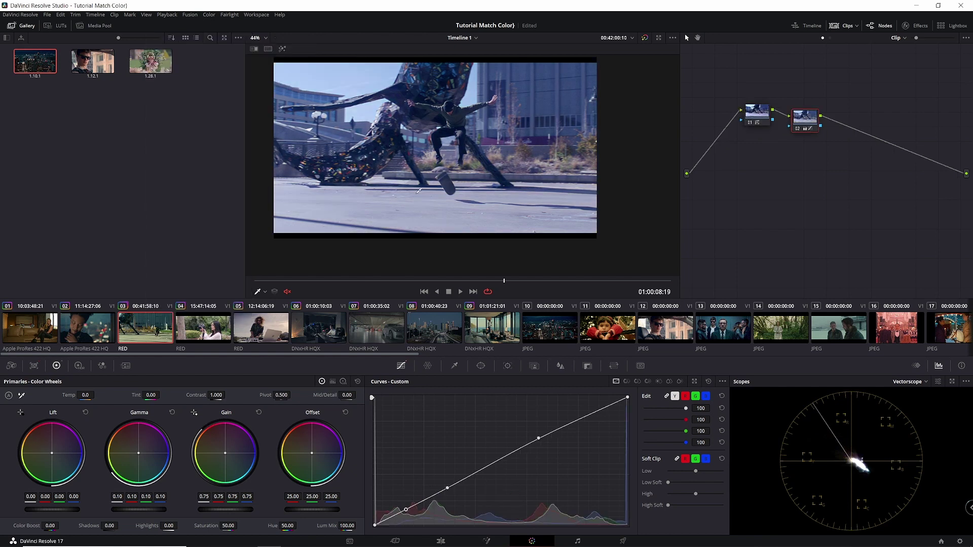
right_click(156, 335)
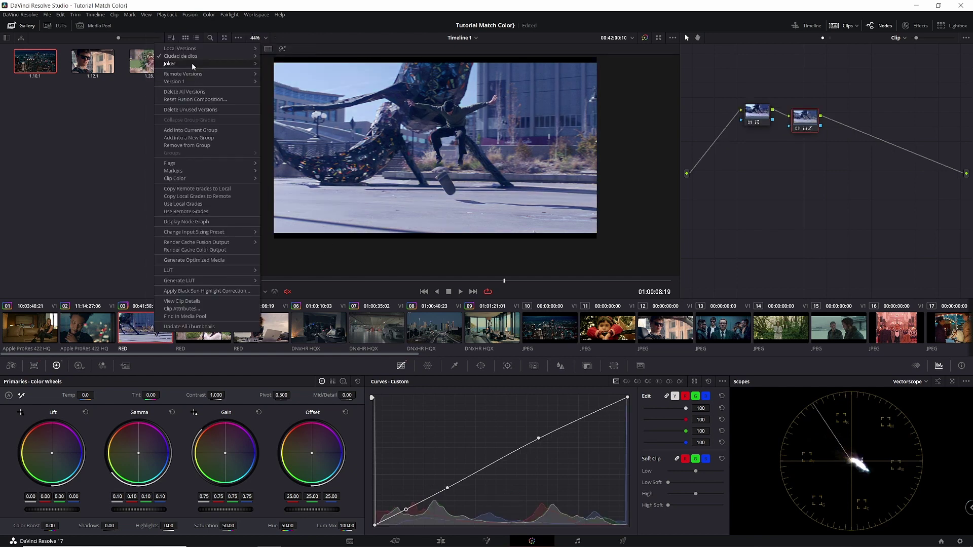
mouse_move(193, 64)
left_click(275, 65)
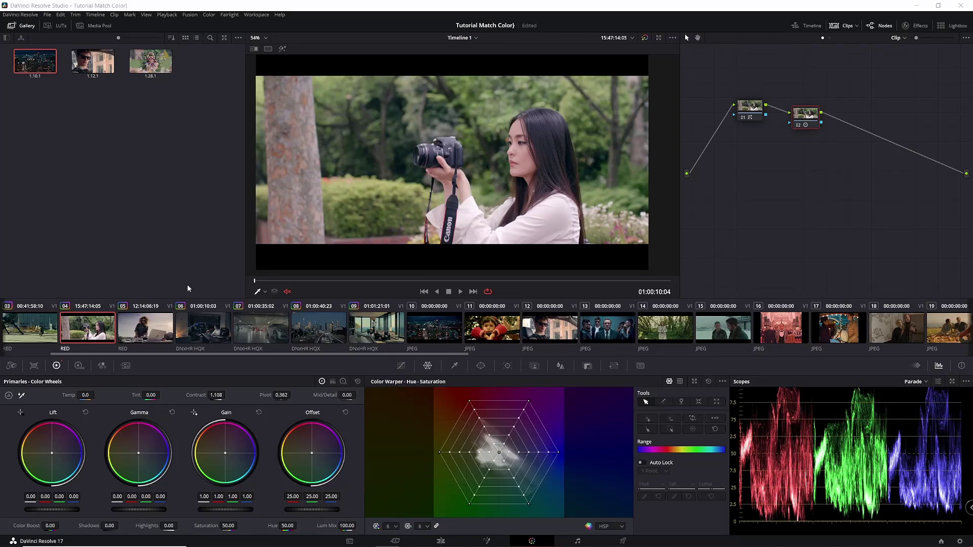
Step: Create a new local version named 'Her' for clip 04 and load it
right_click(97, 331)
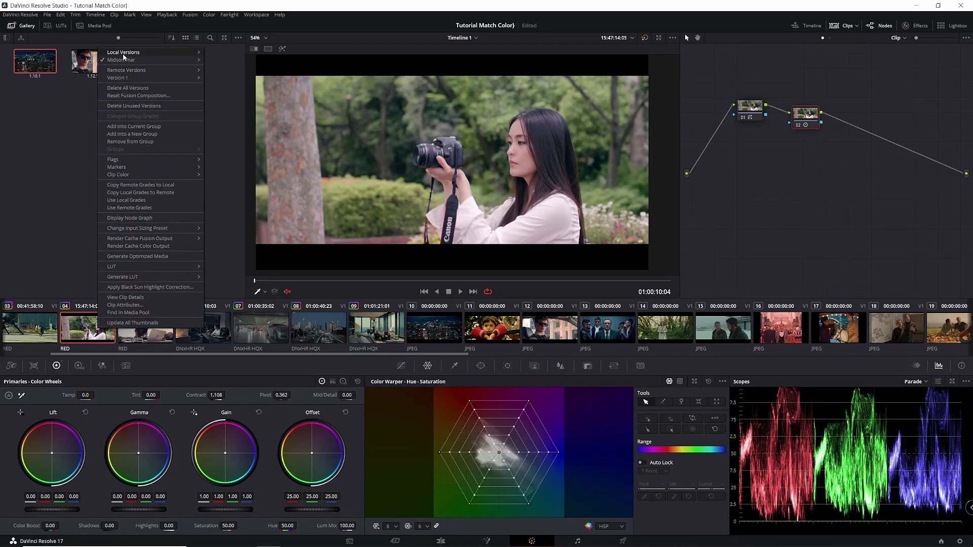
mouse_move(119, 62)
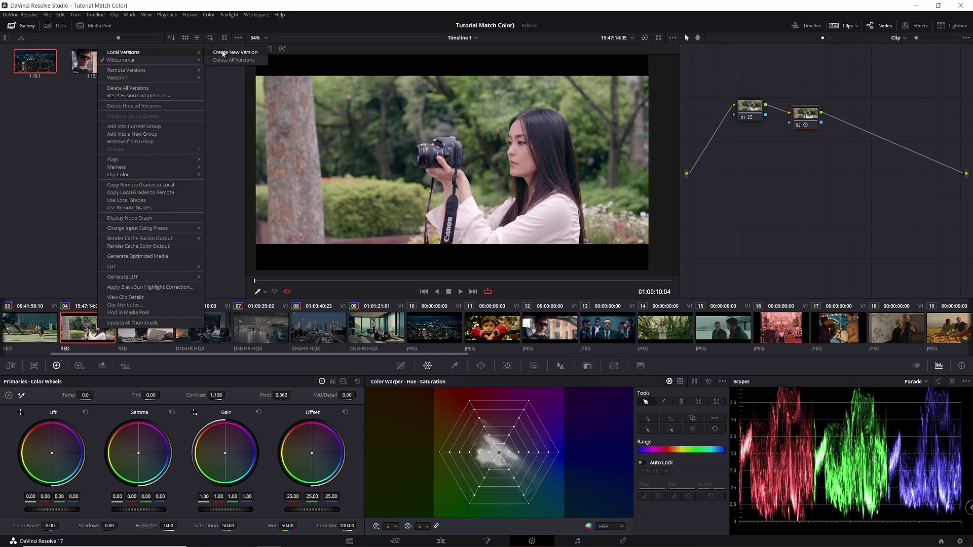
left_click(224, 54)
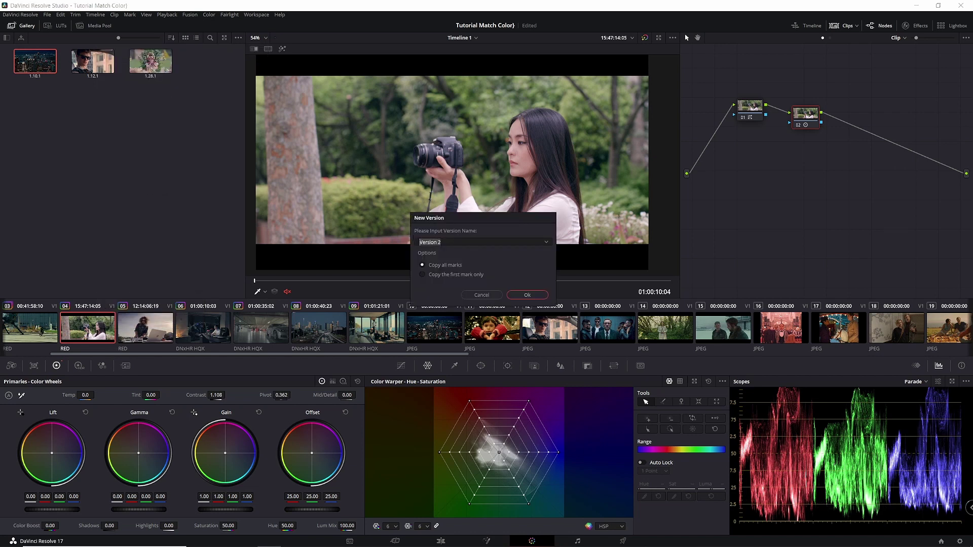
type("Her")
key("Return")
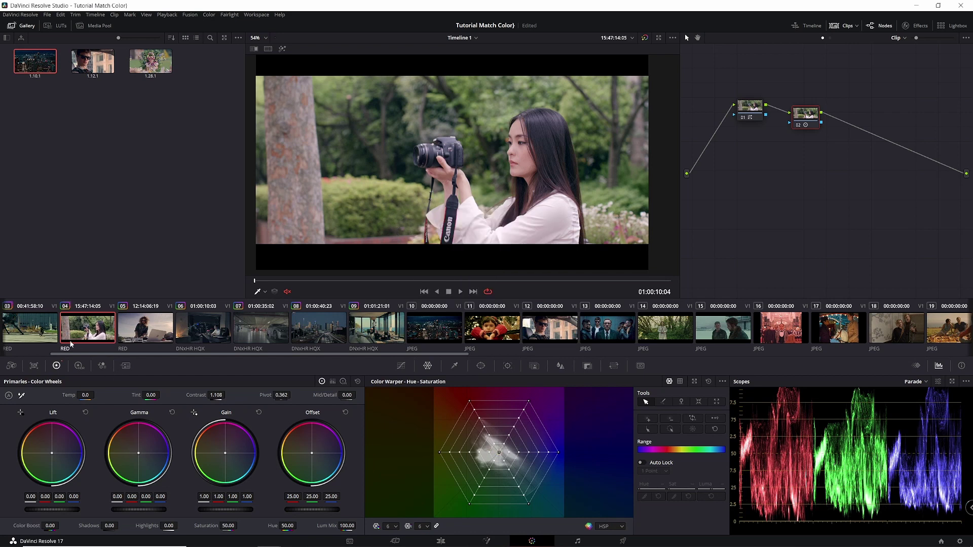
right_click(91, 329)
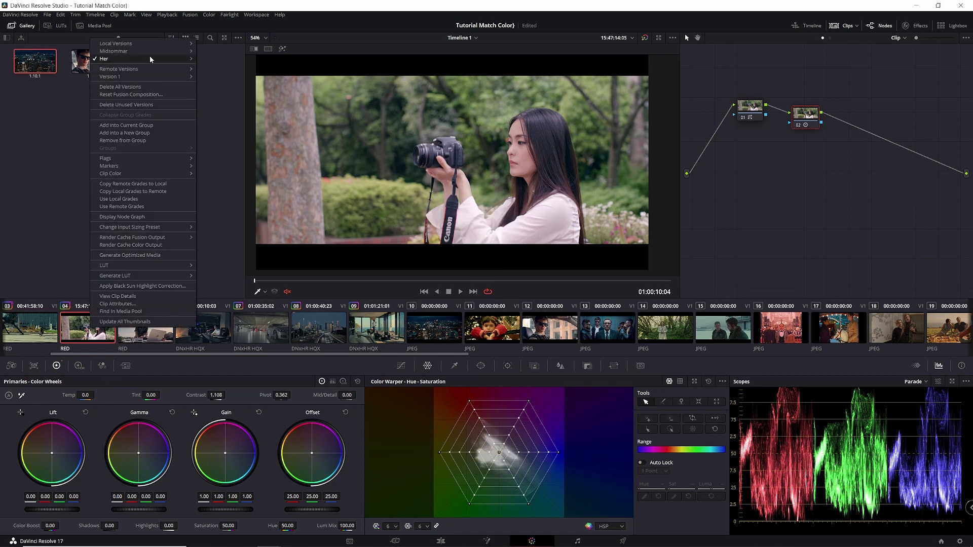
mouse_move(150, 59)
left_click(216, 59)
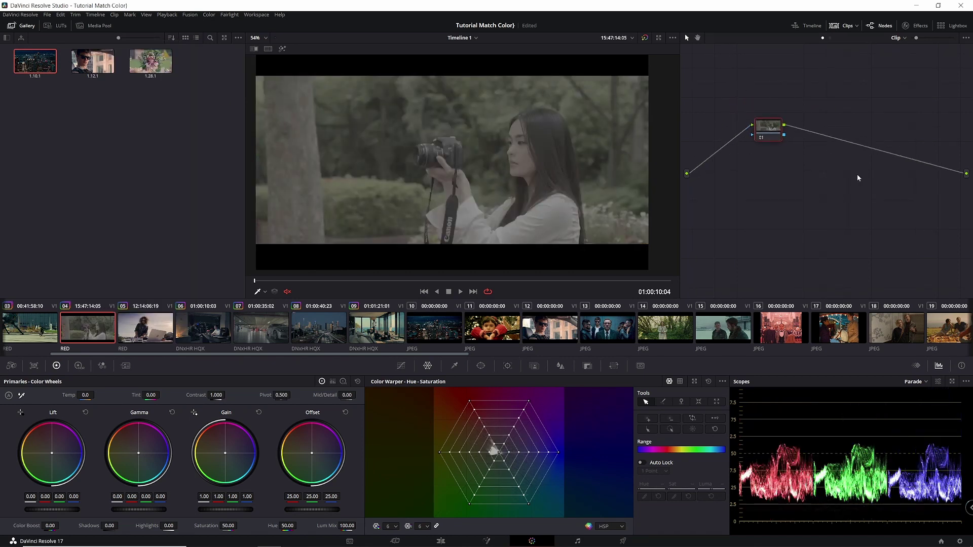
Step: Shot-match clip 04 to the movie reference still
left_click_drag(394, 354, 565, 346)
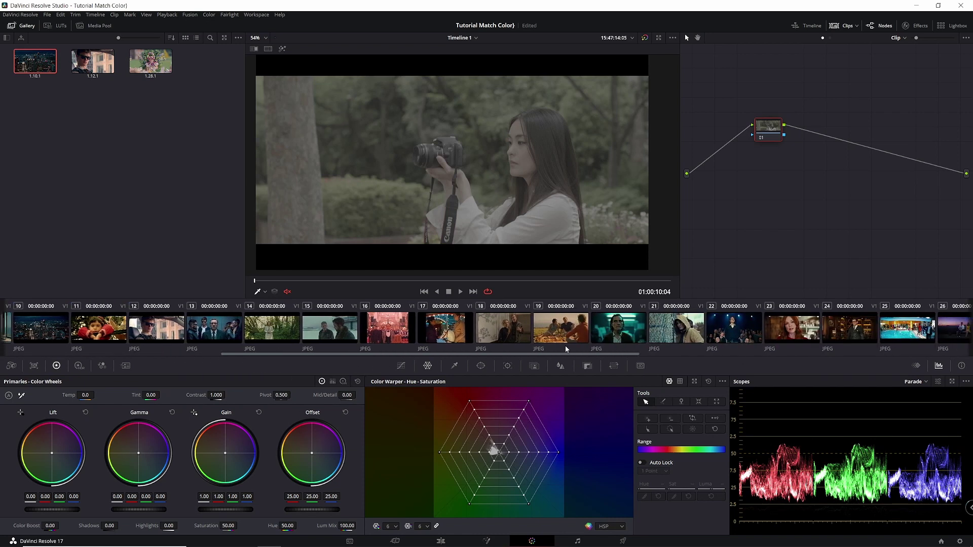
right_click(535, 326)
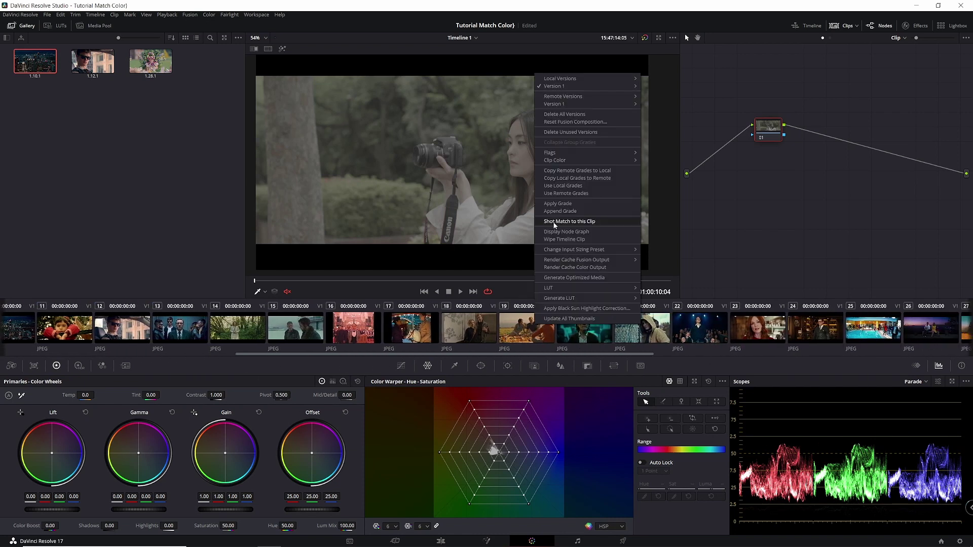
left_click(591, 224)
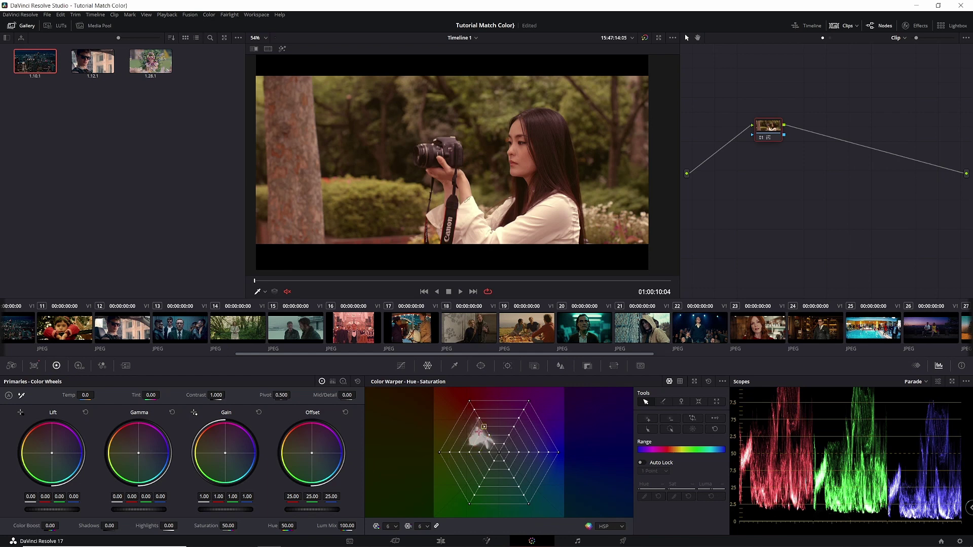
left_click_drag(466, 355, 214, 355)
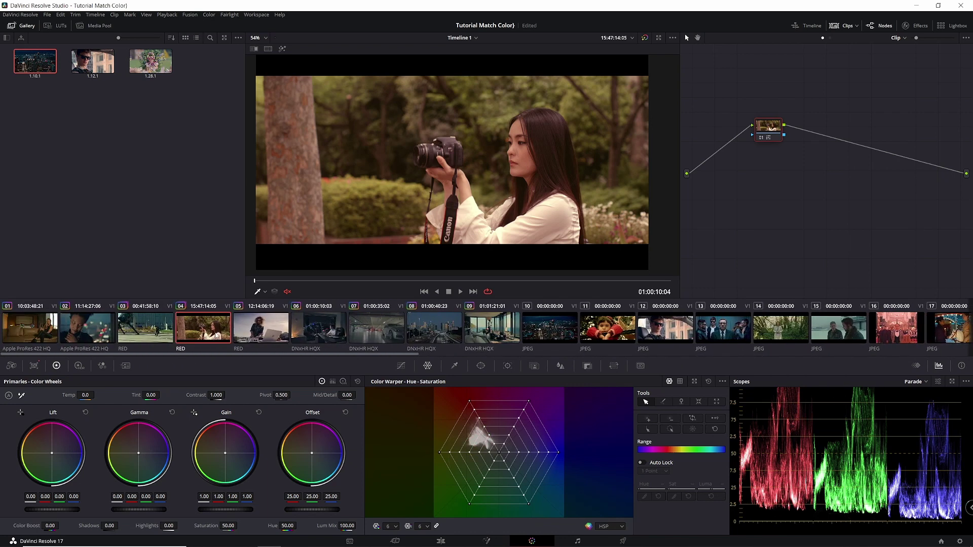
Step: Add a second node with gain 0.85, gamma 0.05 and lift -0.01
key("alt+s")
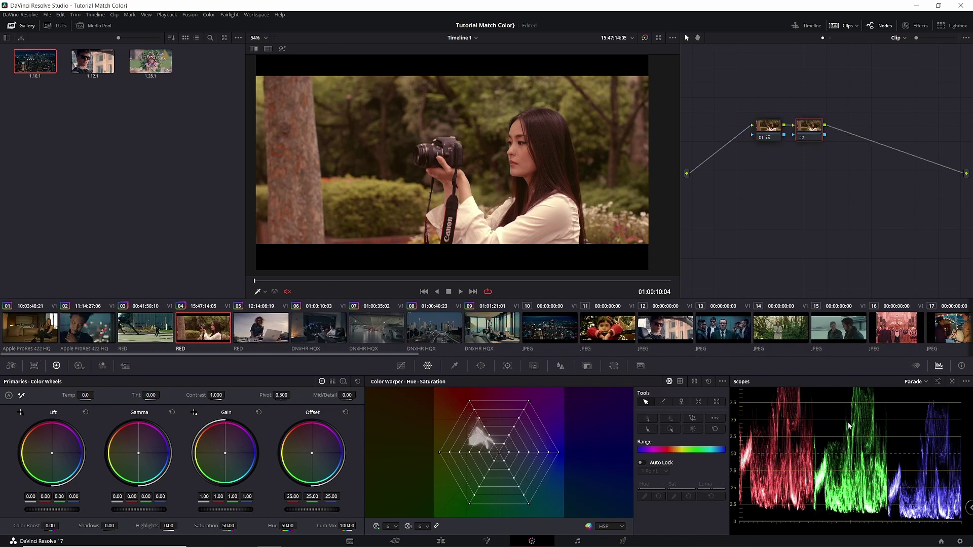
scroll(811, 443, "up", 1)
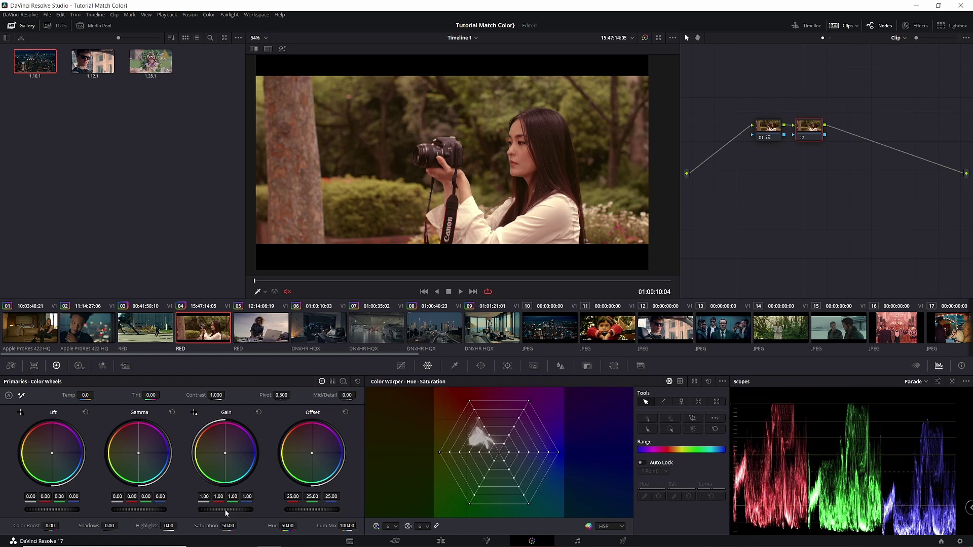
left_click_drag(226, 510, 224, 513)
left_click_drag(144, 510, 147, 510)
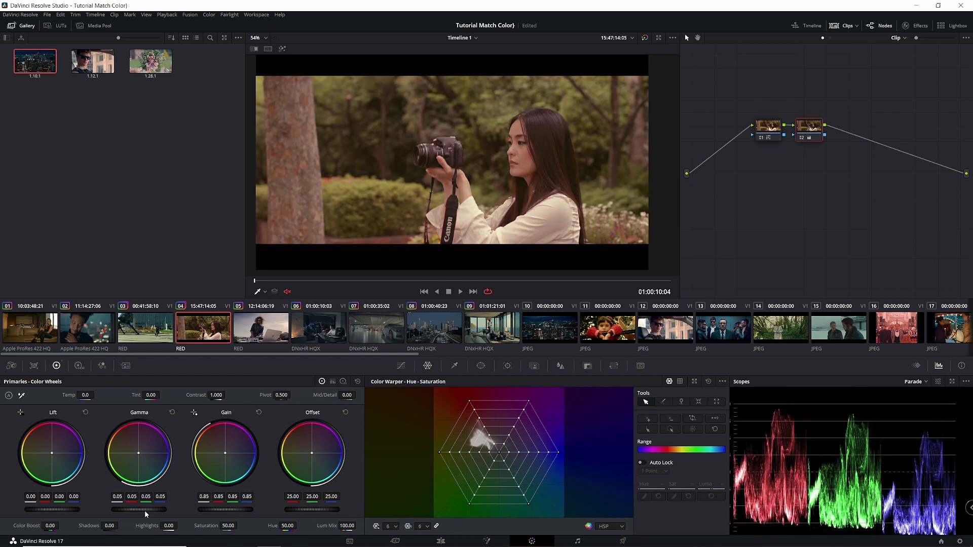
scroll(813, 448, "down", 1)
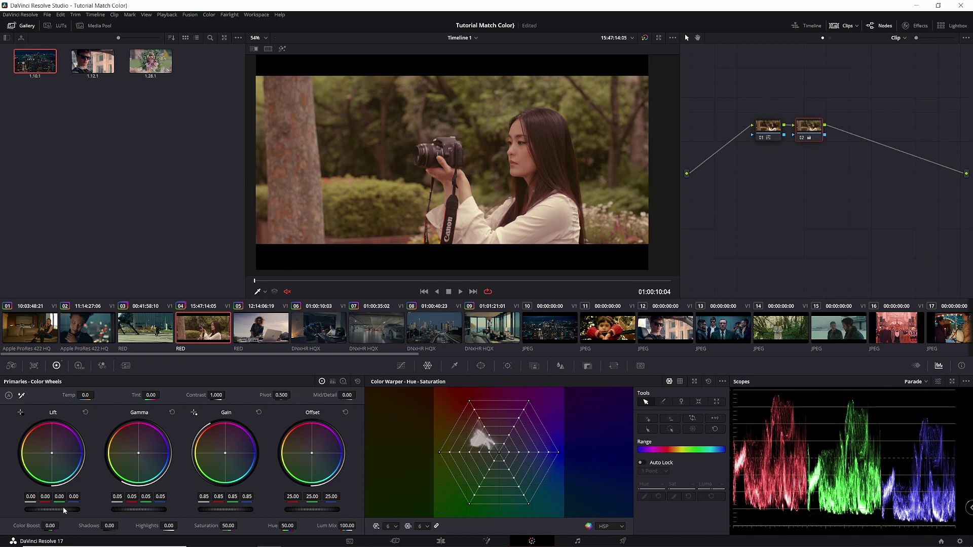
left_click_drag(58, 512, 58, 512)
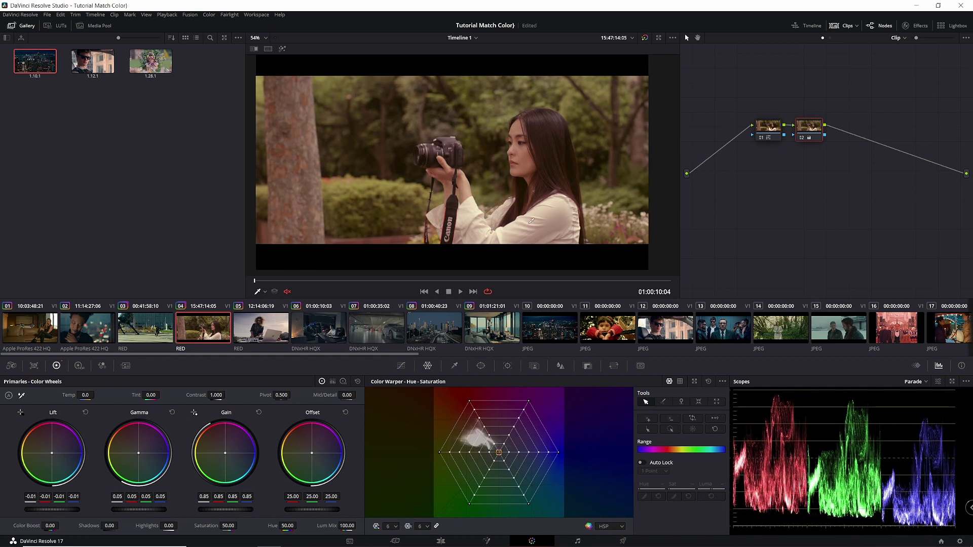
Step: Add a third node shifting hue and lowering warm-tone saturation, then preview full screen
key("alt+s")
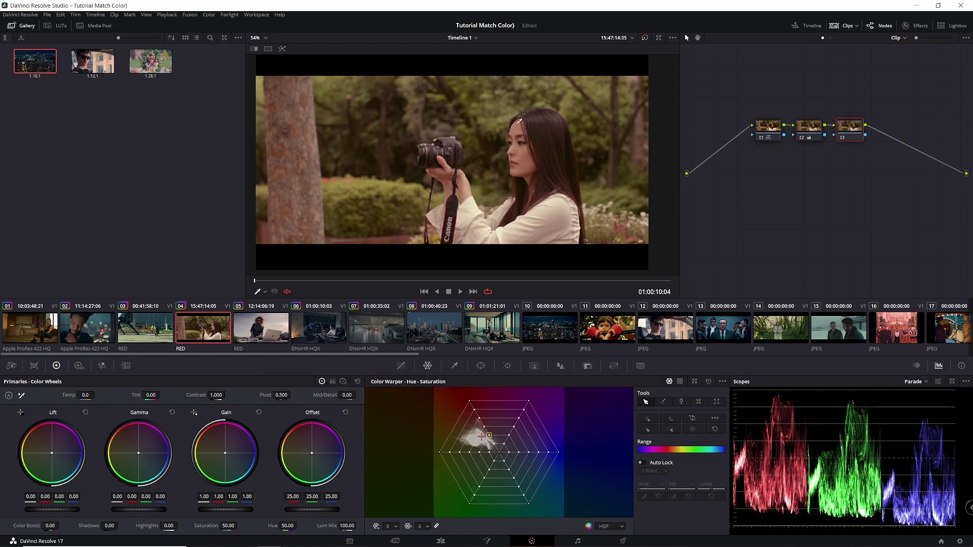
left_click_drag(491, 440, 498, 444)
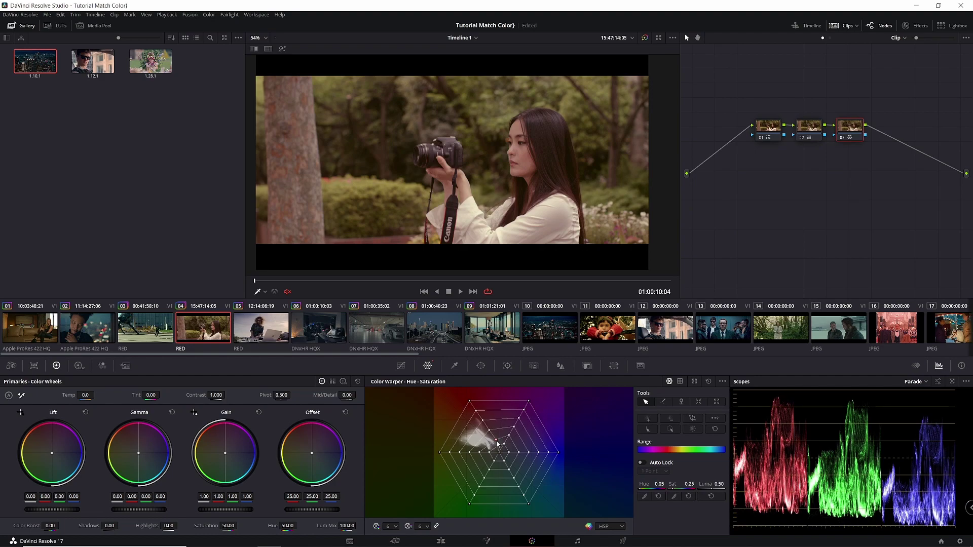
key("ctrl+f")
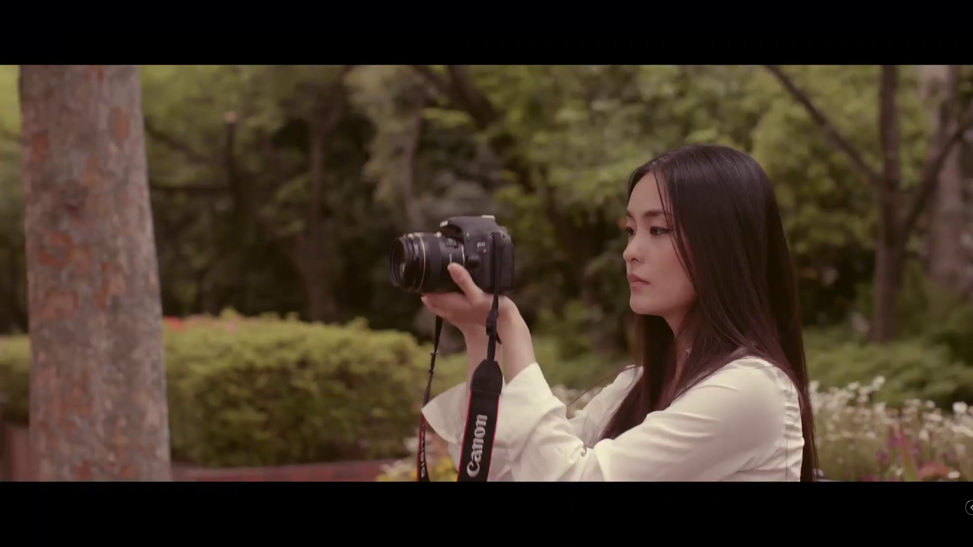
Step: Exit full screen and compare clip 04's Midsommar and Her versions, ending on Her
mouse_move(603, 232)
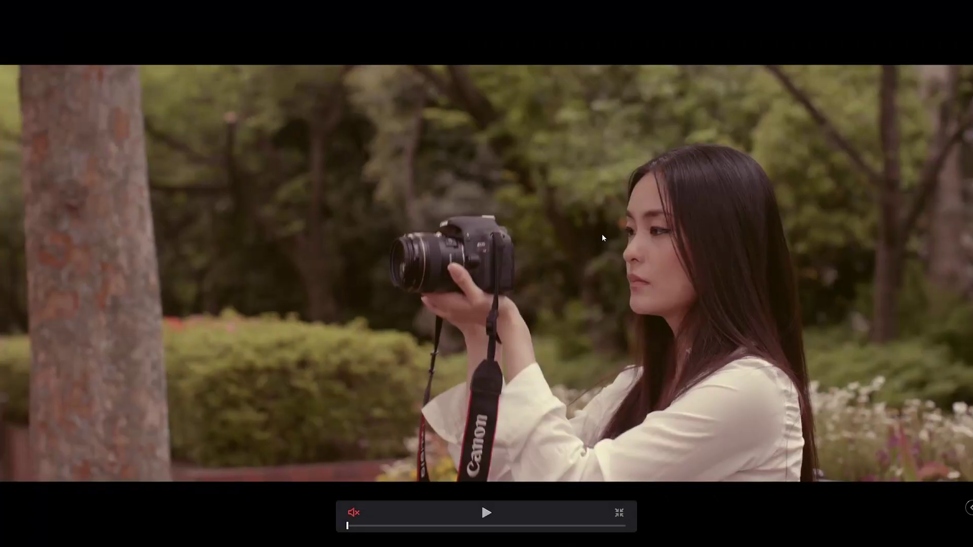
key("ctrl+f")
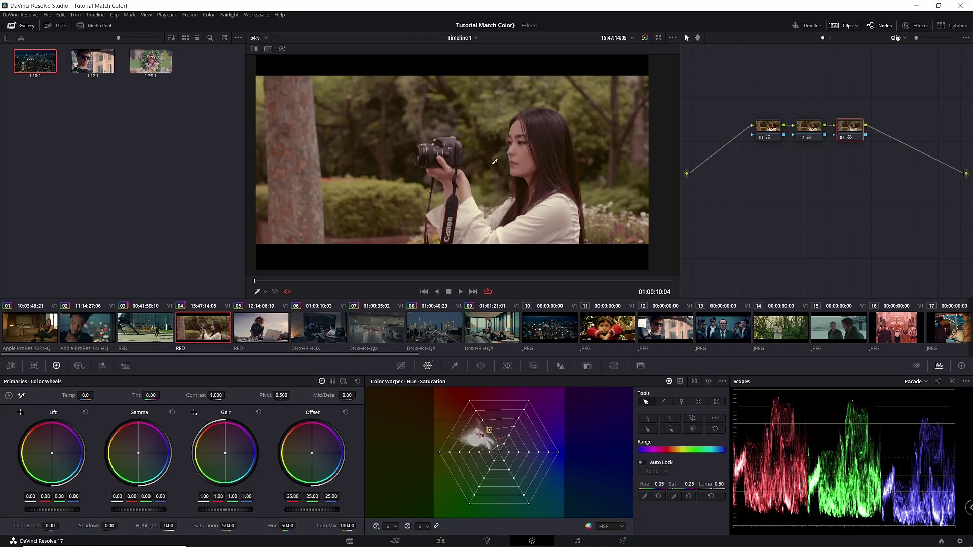
right_click(202, 333)
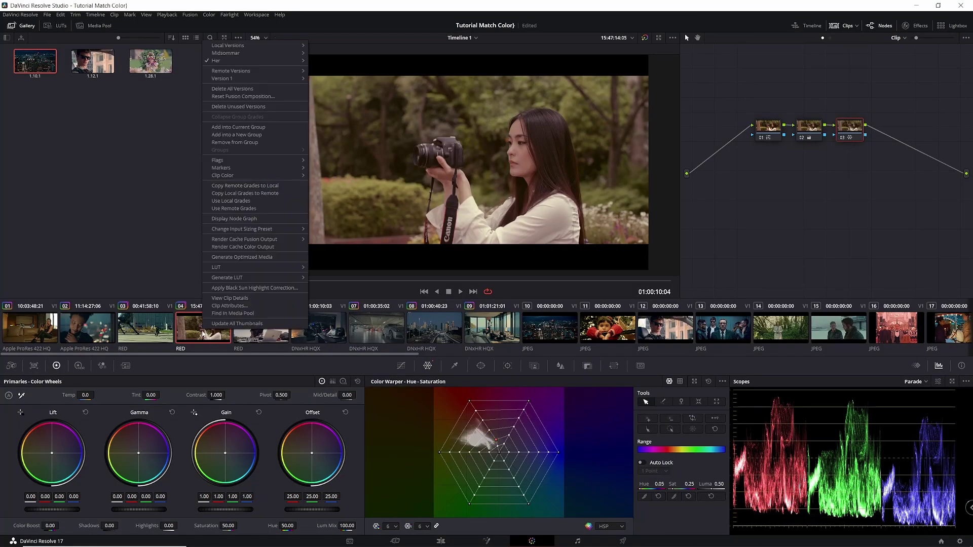
mouse_move(241, 54)
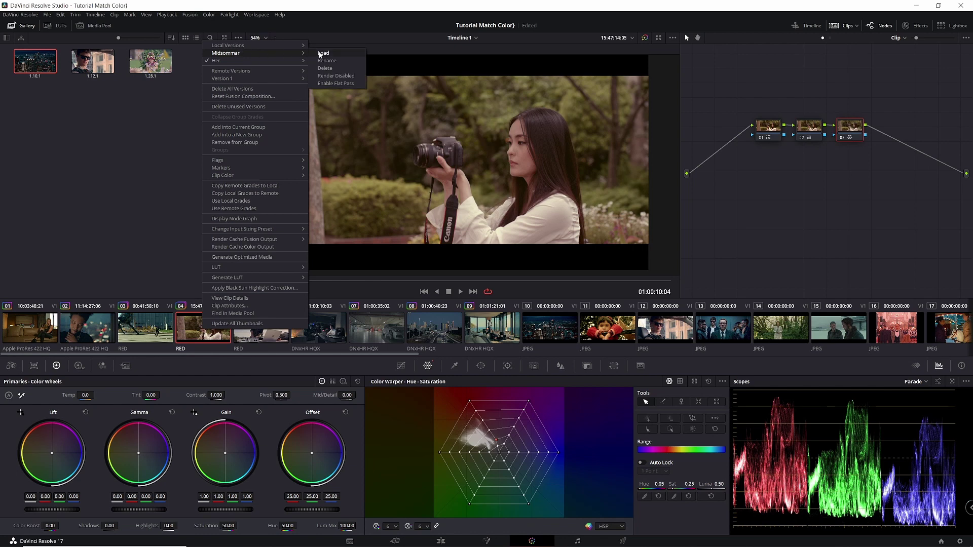
left_click(321, 53)
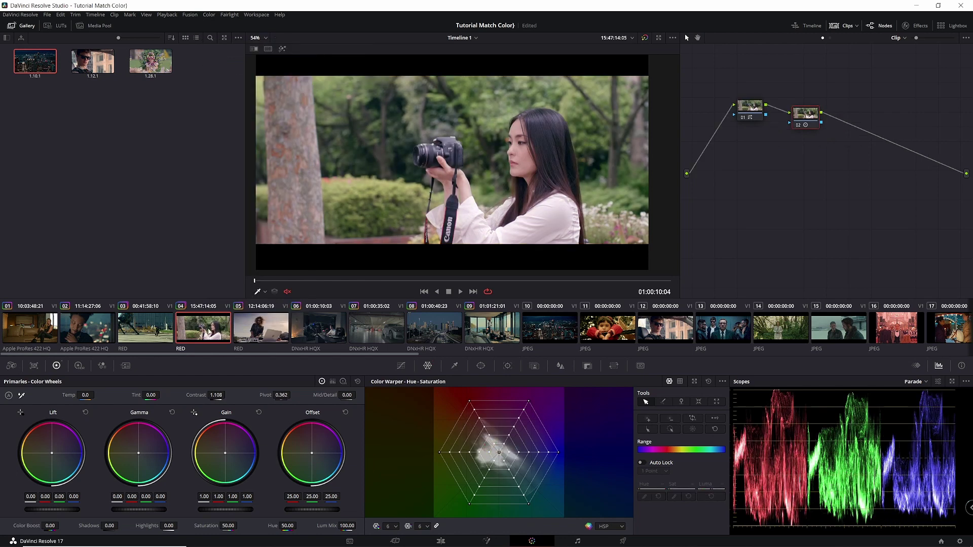
right_click(209, 332)
mouse_move(243, 59)
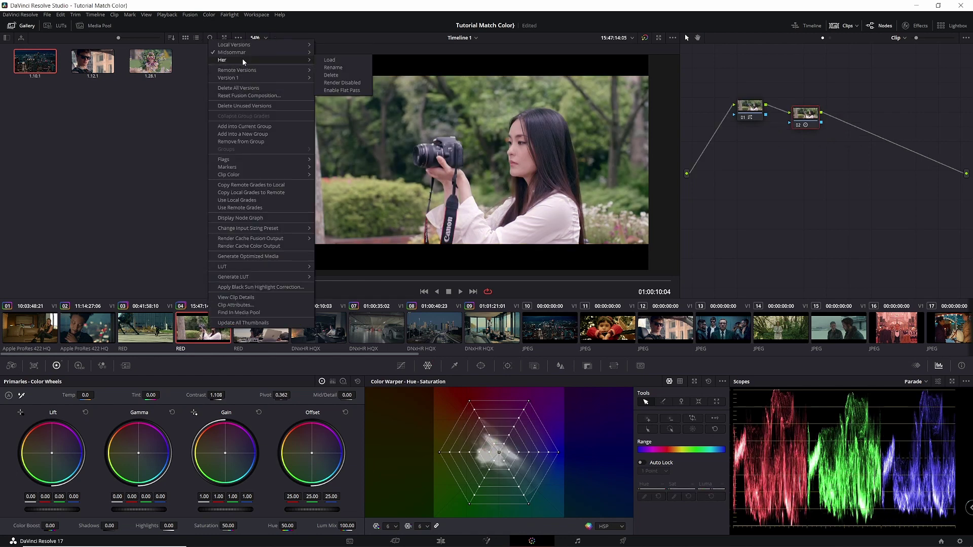
left_click(330, 60)
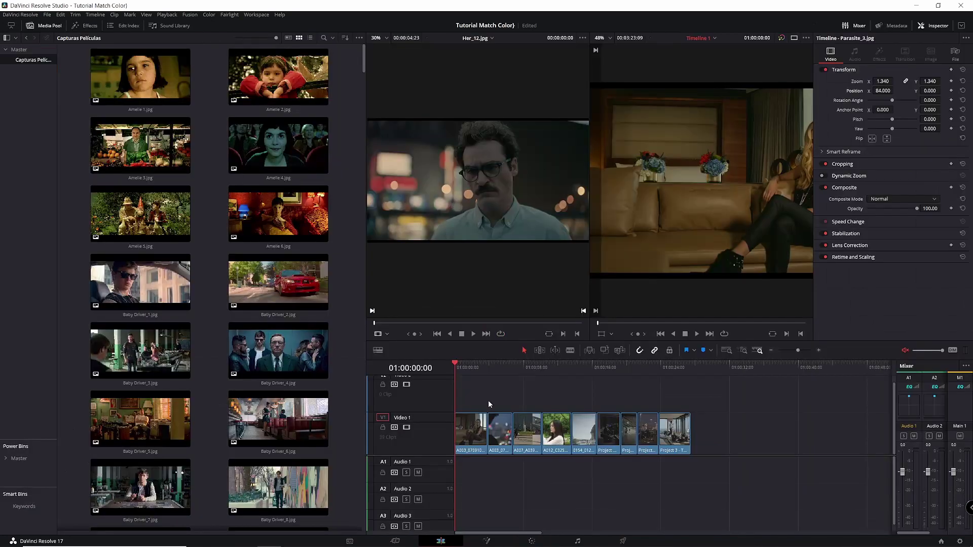